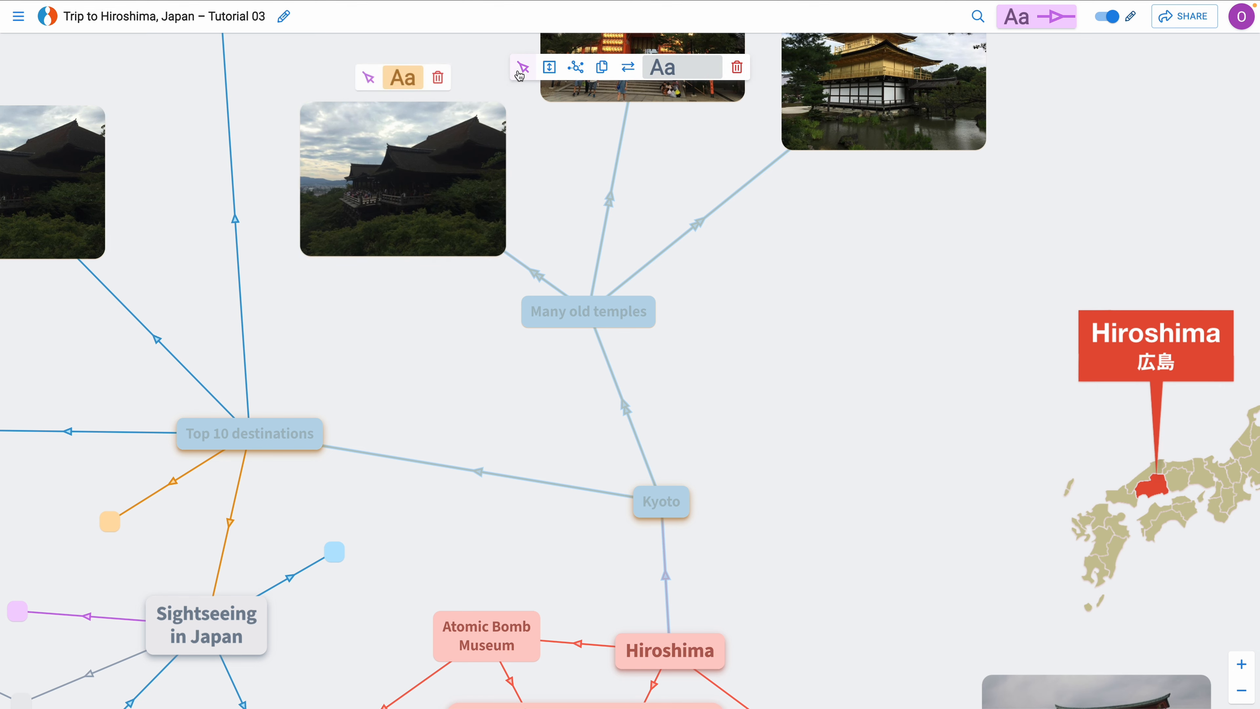
Step: Link Top 10 destinations, Many old temples and Kyoto to a new purple cell, and connect all four to further new cells around them
{"action": "left_click_drag", "start_coordinate": [520, 74], "coordinate": [755, 391]}
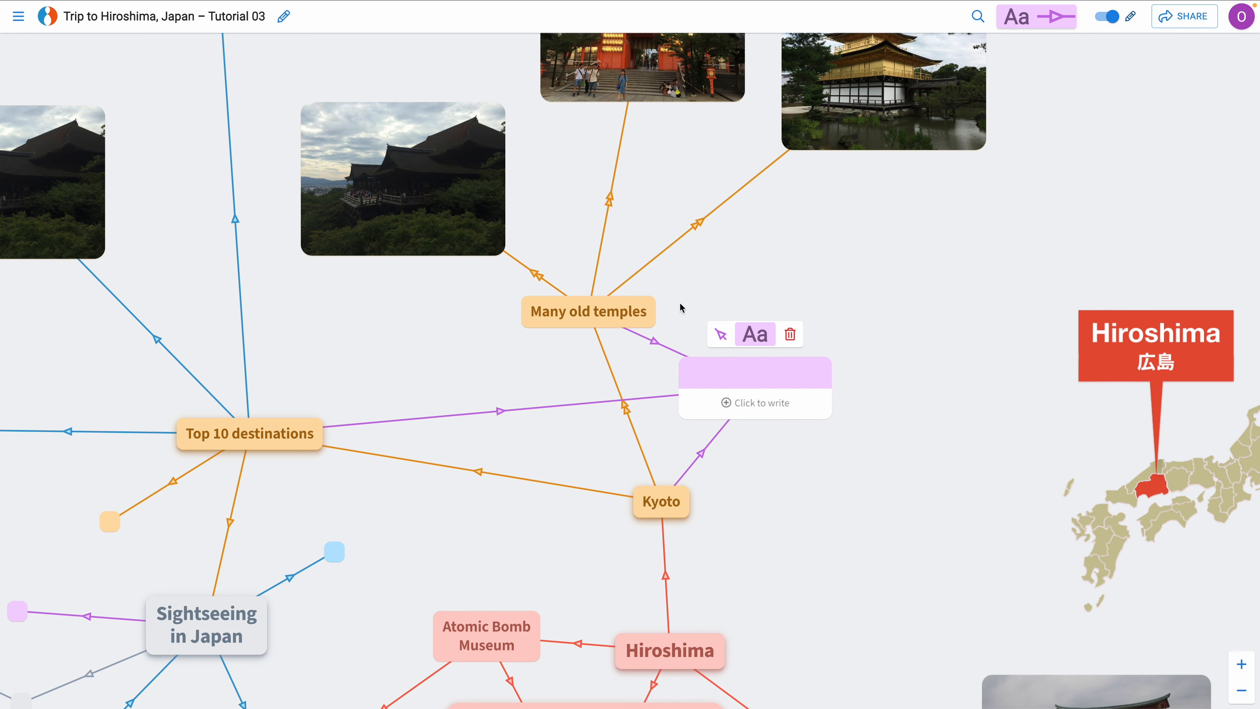
{"action": "left_click_drag", "start_coordinate": [681, 302], "coordinate": [356, 478]}
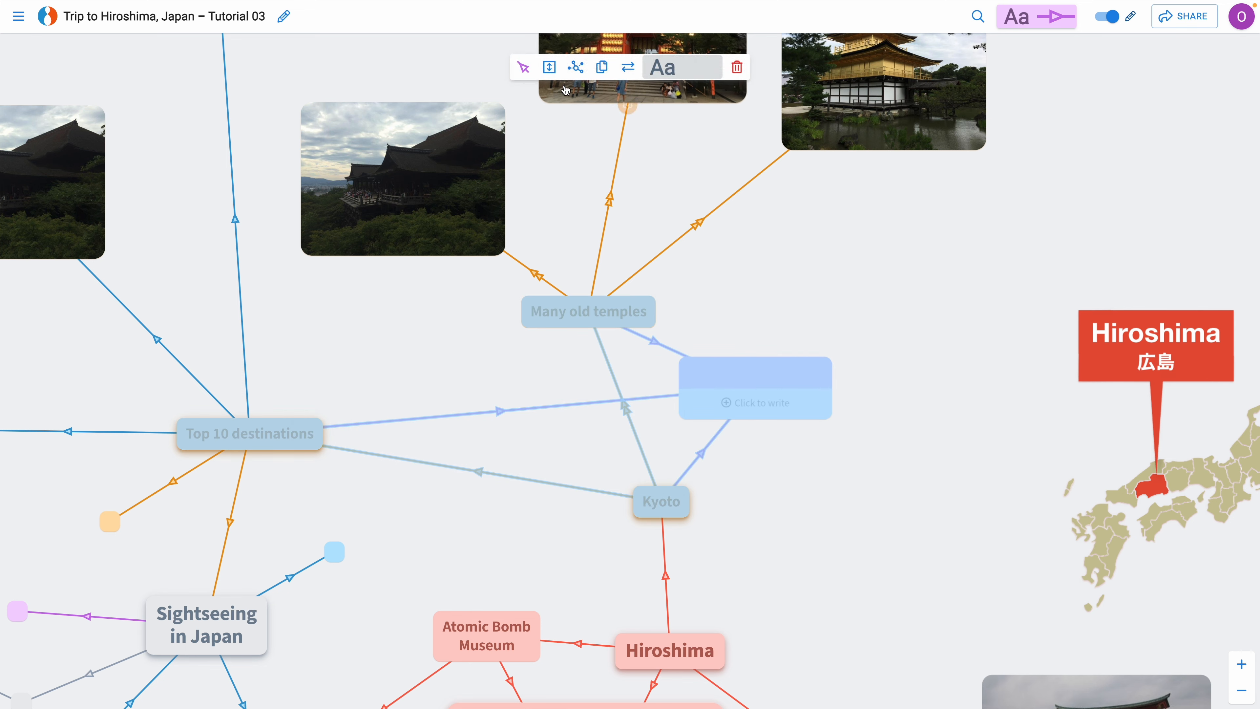
{"action": "left_click_drag", "start_coordinate": [522, 75], "coordinate": [821, 321]}
{"action": "left_click", "coordinate": [813, 300]}
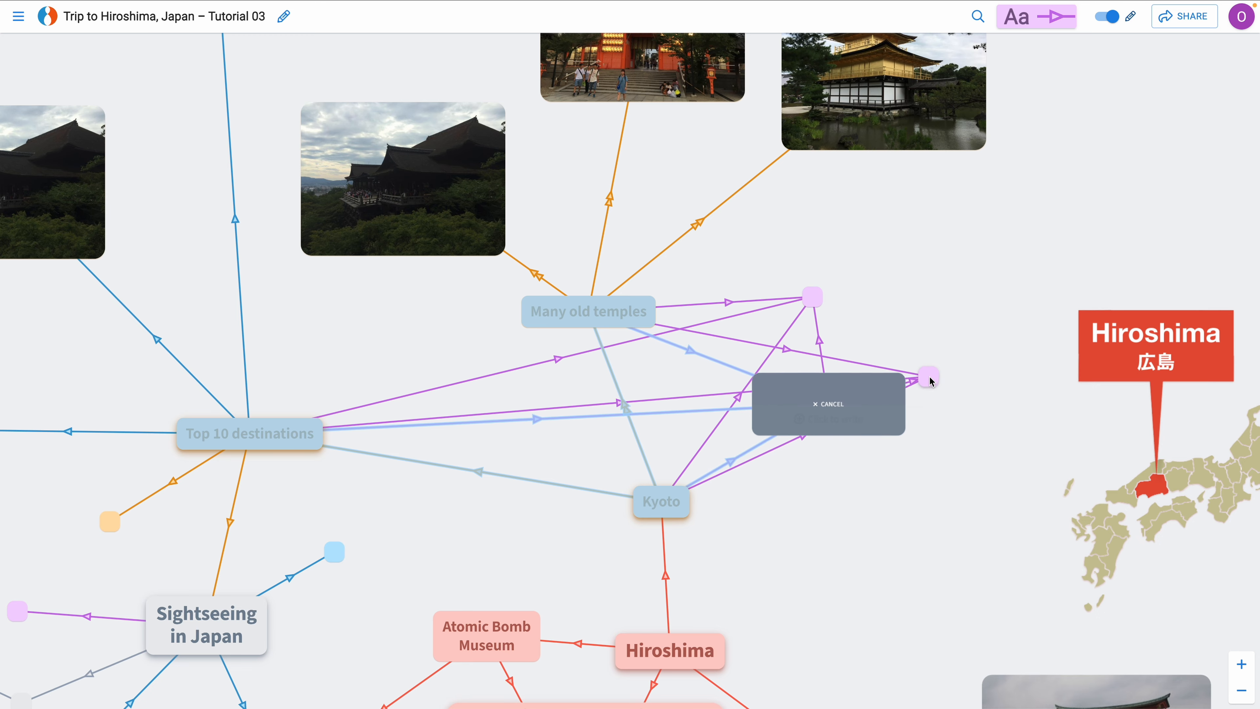
{"action": "left_click", "coordinate": [927, 349]}
{"action": "left_click", "coordinate": [800, 547]}
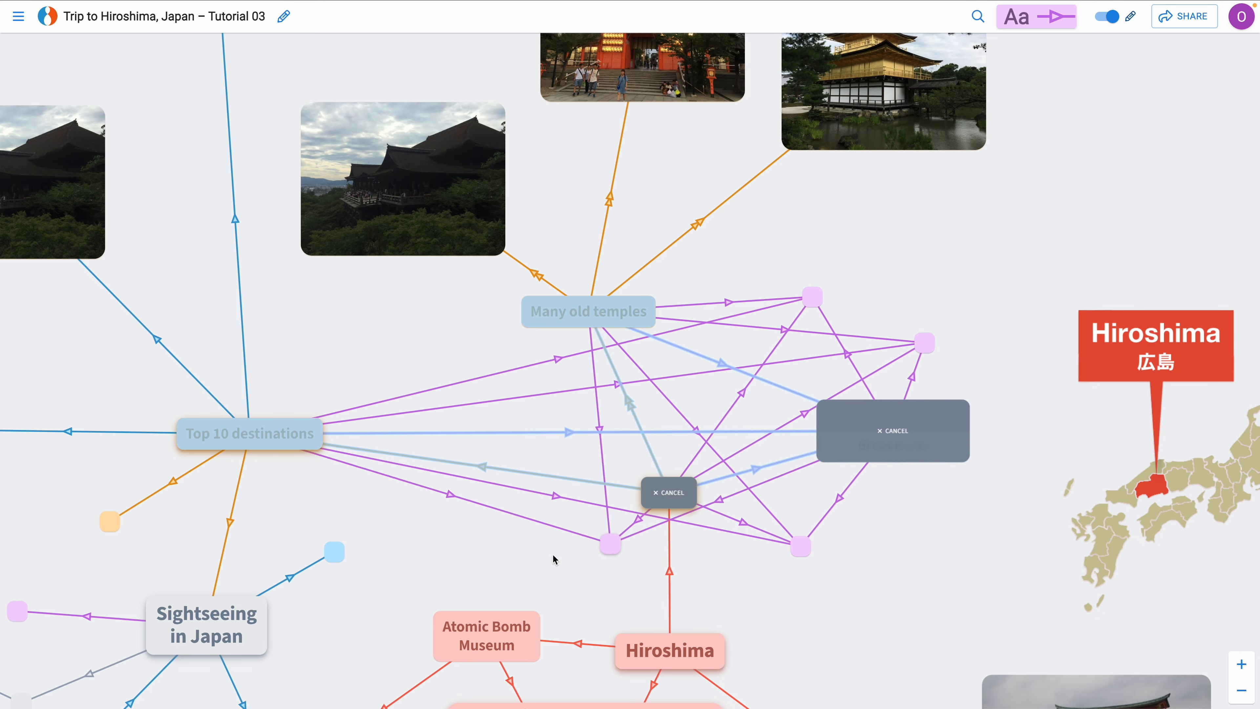
{"action": "left_click", "coordinate": [500, 550]}
{"action": "left_click", "coordinate": [380, 347]}
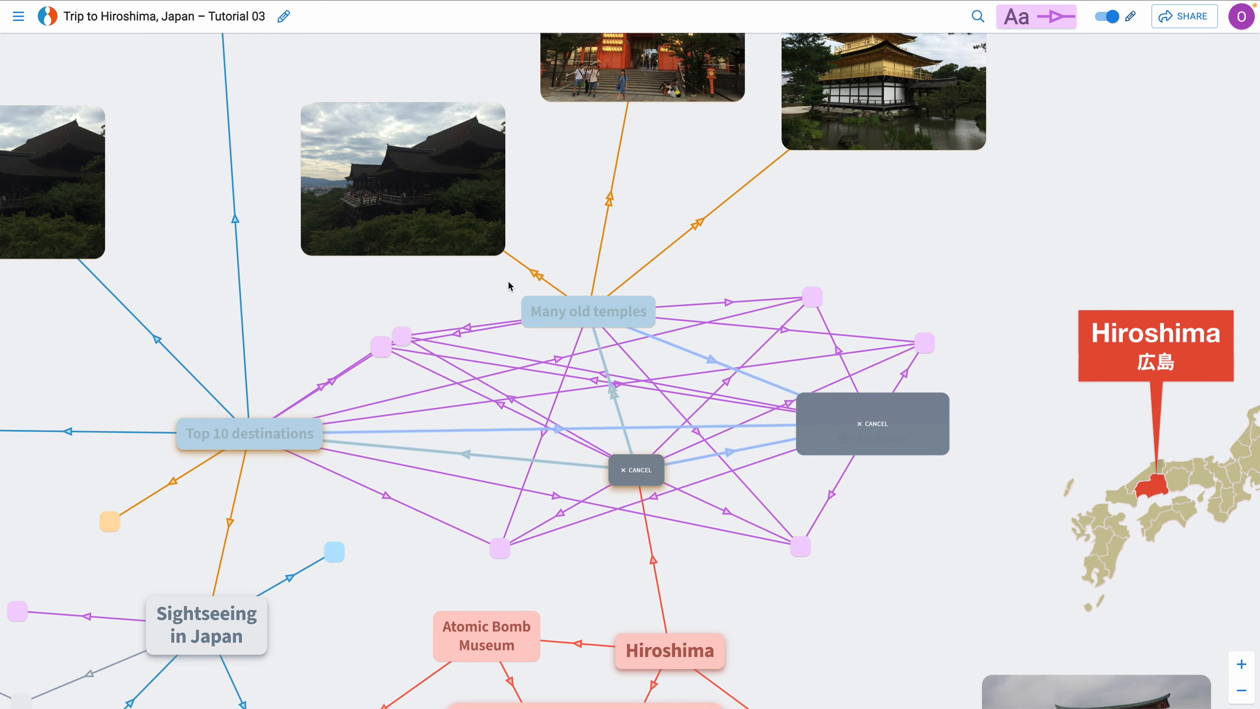
{"action": "left_click", "coordinate": [805, 237]}
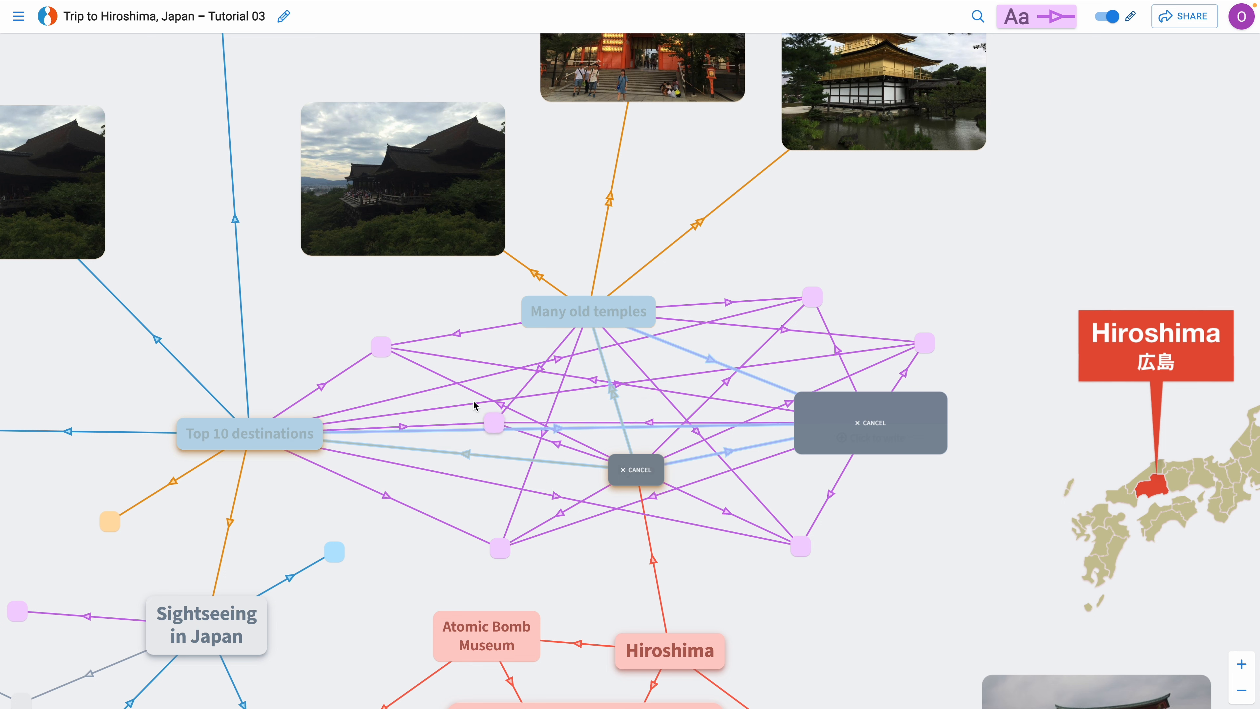
{"action": "key", "text": "Escape"}
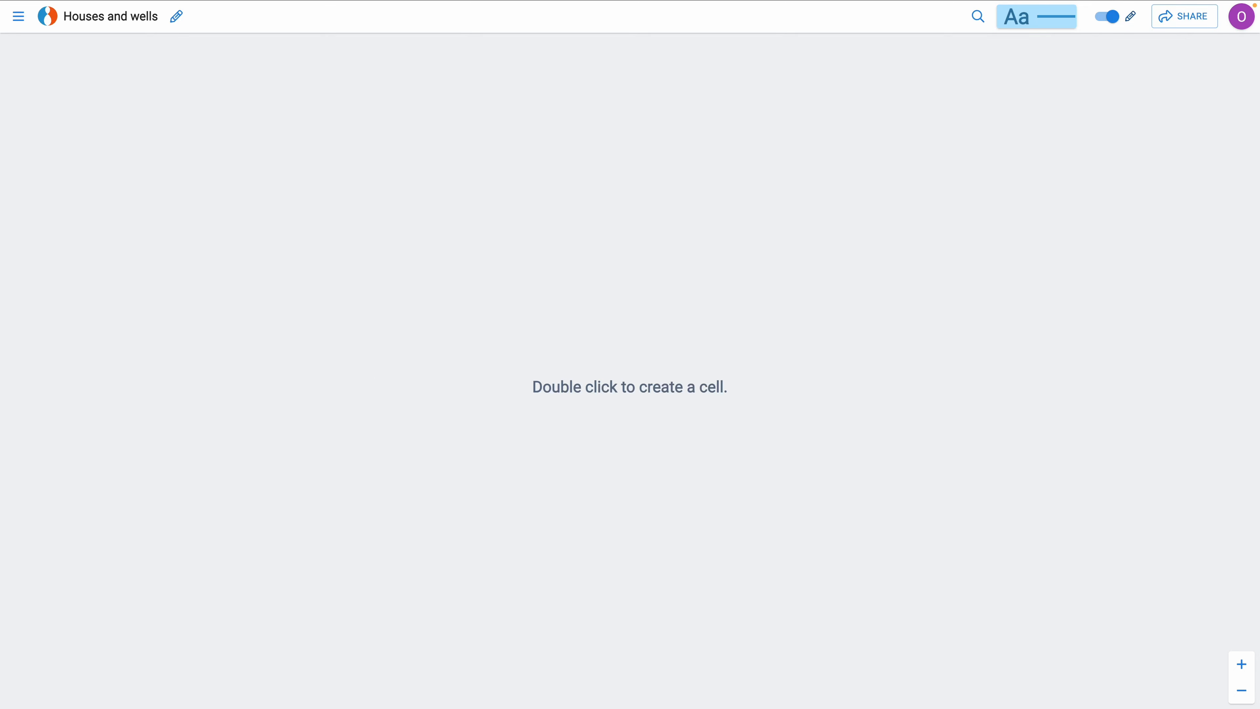
Step: Add the house and well images to the empty Houses and wells page and place them side by side
{"action": "left_click_drag", "start_coordinate": [418, 453], "coordinate": [554, 292]}
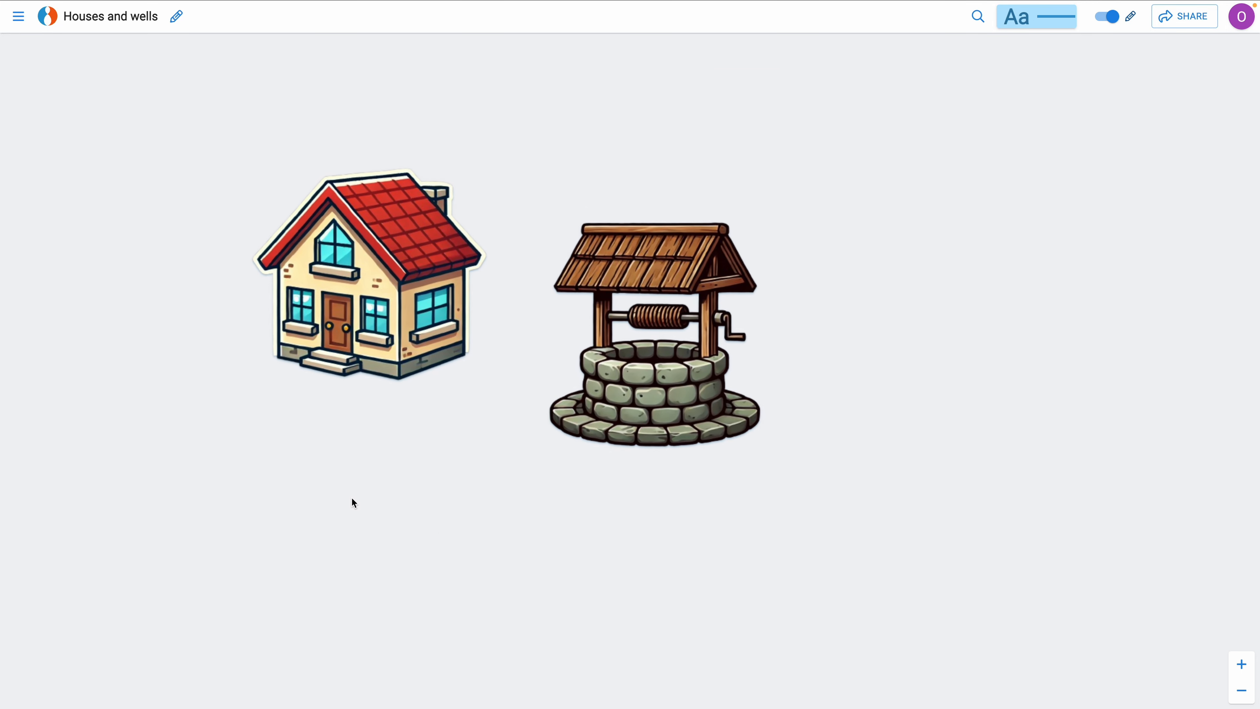
{"action": "mouse_move", "coordinate": [658, 420]}
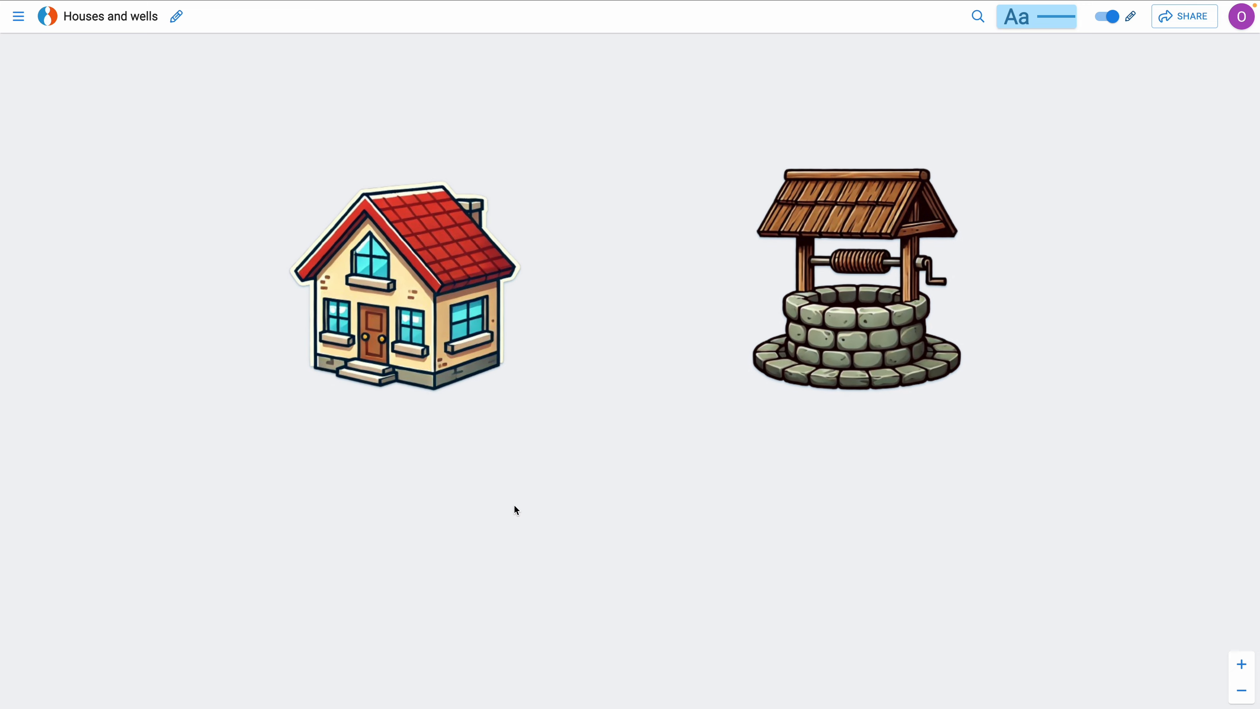
{"action": "mouse_move", "coordinate": [350, 331]}
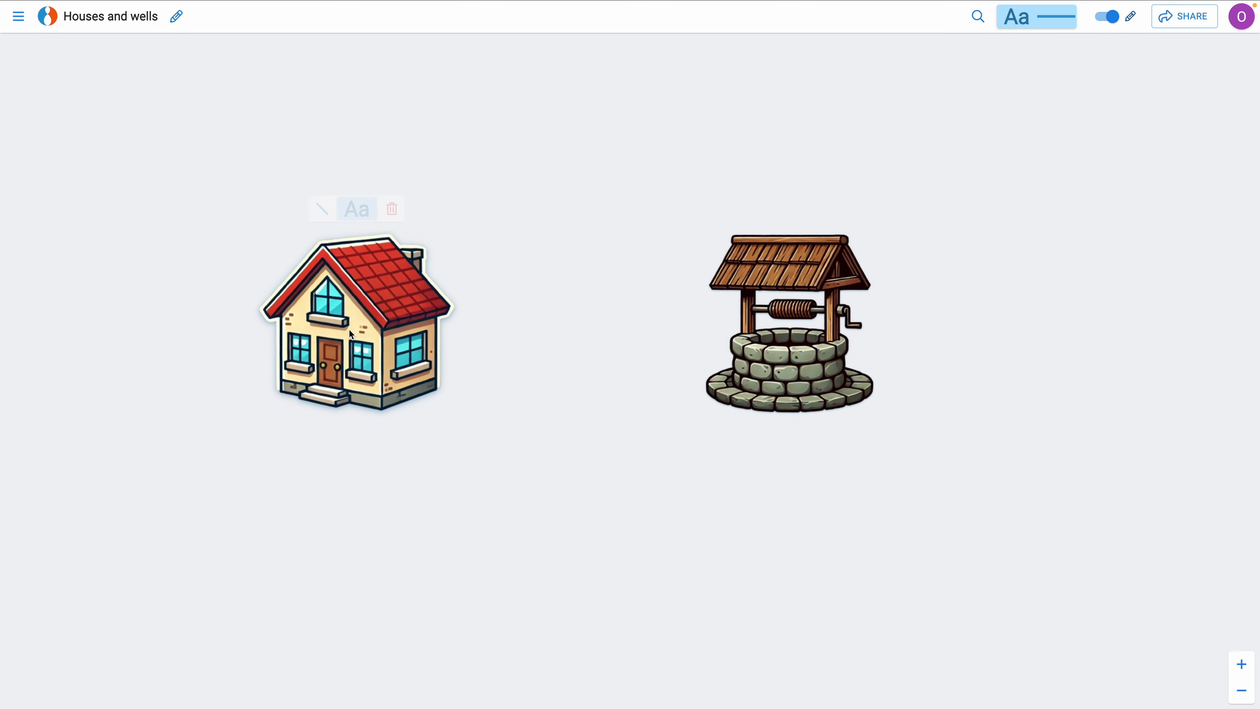
Step: Open the house cell to view its contents and close it again
{"action": "left_click", "coordinate": [369, 323]}
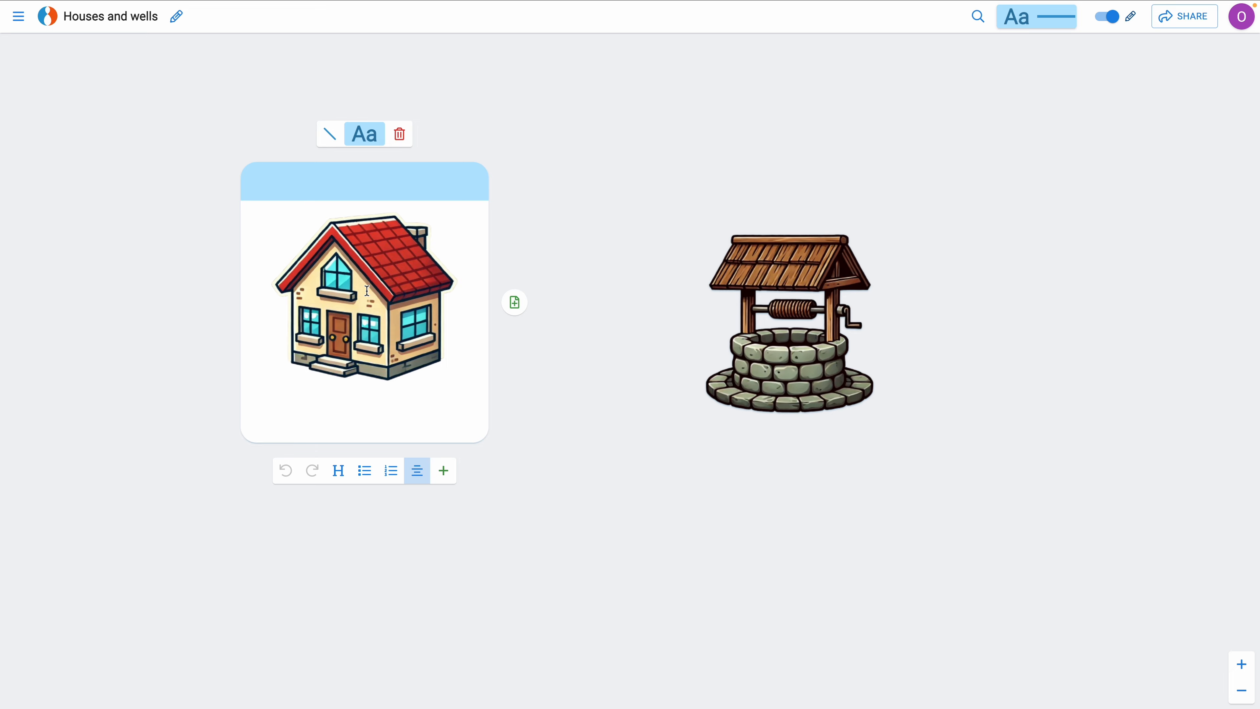
{"action": "left_click", "coordinate": [561, 225]}
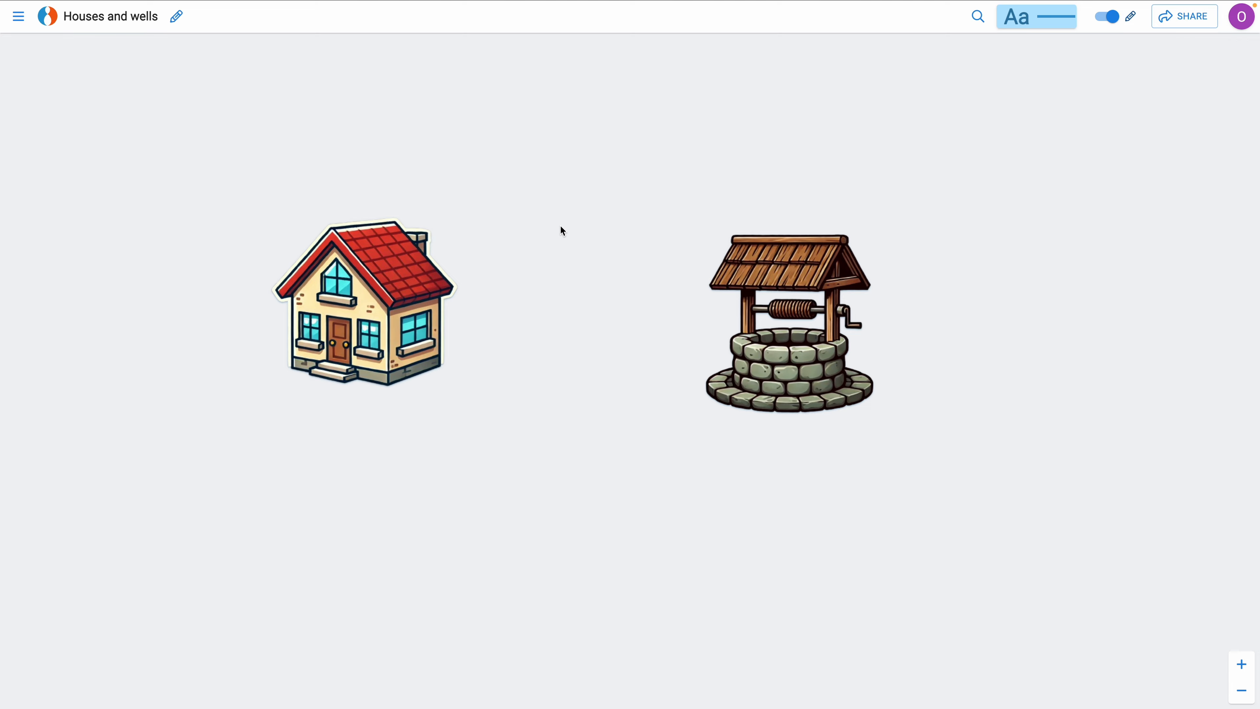
{"action": "mouse_move", "coordinate": [461, 230]}
{"action": "left_mouse_down"}
{"action": "mouse_move", "coordinate": [440, 222]}
{"action": "mouse_move", "coordinate": [448, 245]}
{"action": "mouse_move", "coordinate": [454, 236]}
{"action": "left_mouse_up"}
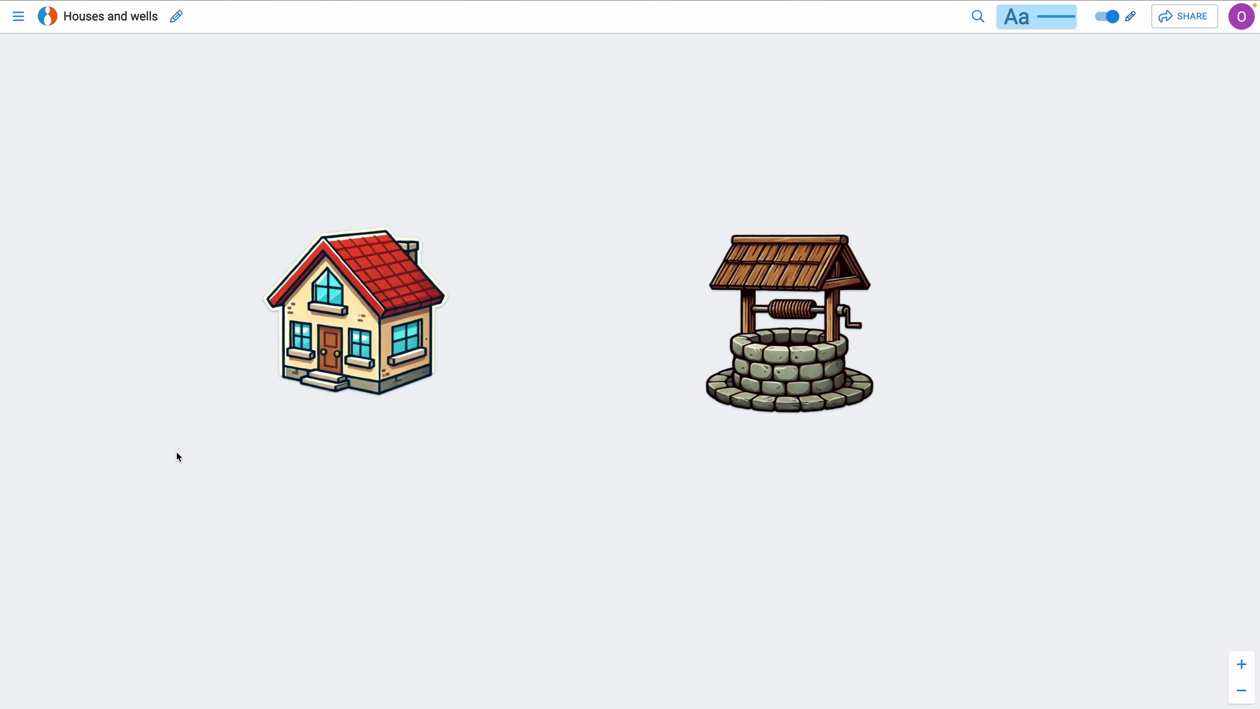
Step: Set the house image's height to 200, and shrink it proportionally to about 193 × 181
{"action": "left_click", "coordinate": [313, 368]}
{"action": "double_click", "coordinate": [353, 316]}
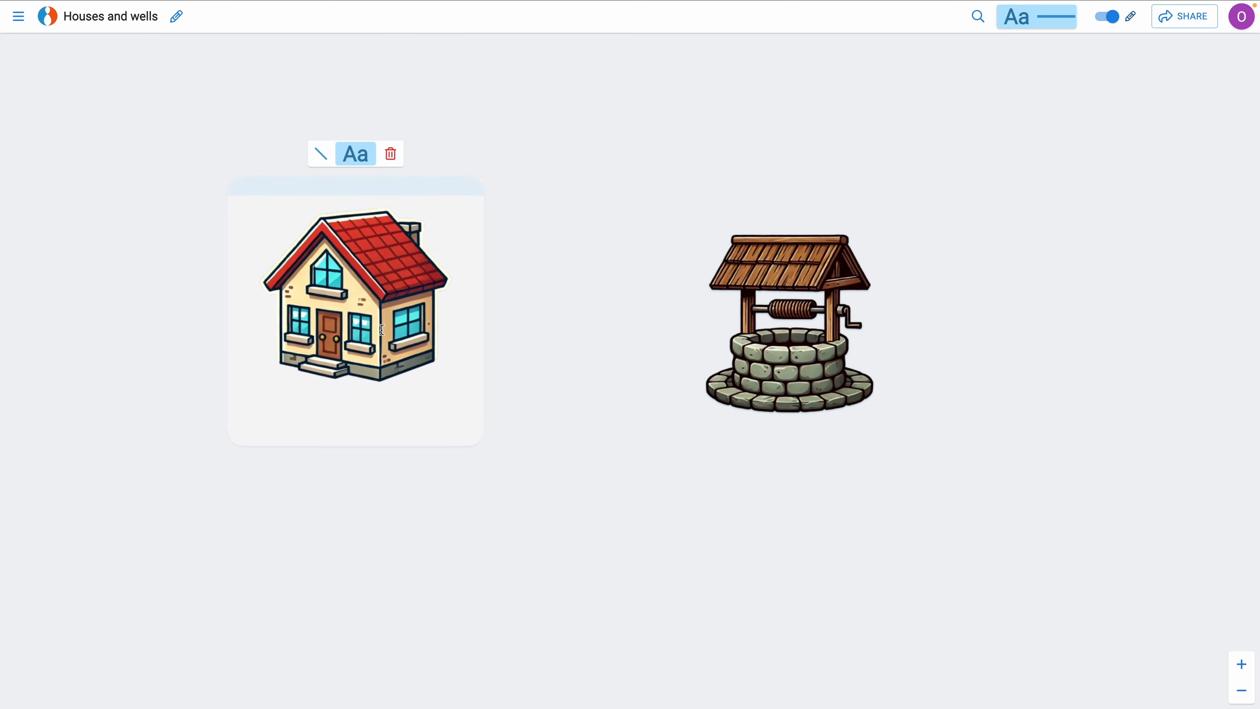
{"action": "left_click", "coordinate": [353, 317]}
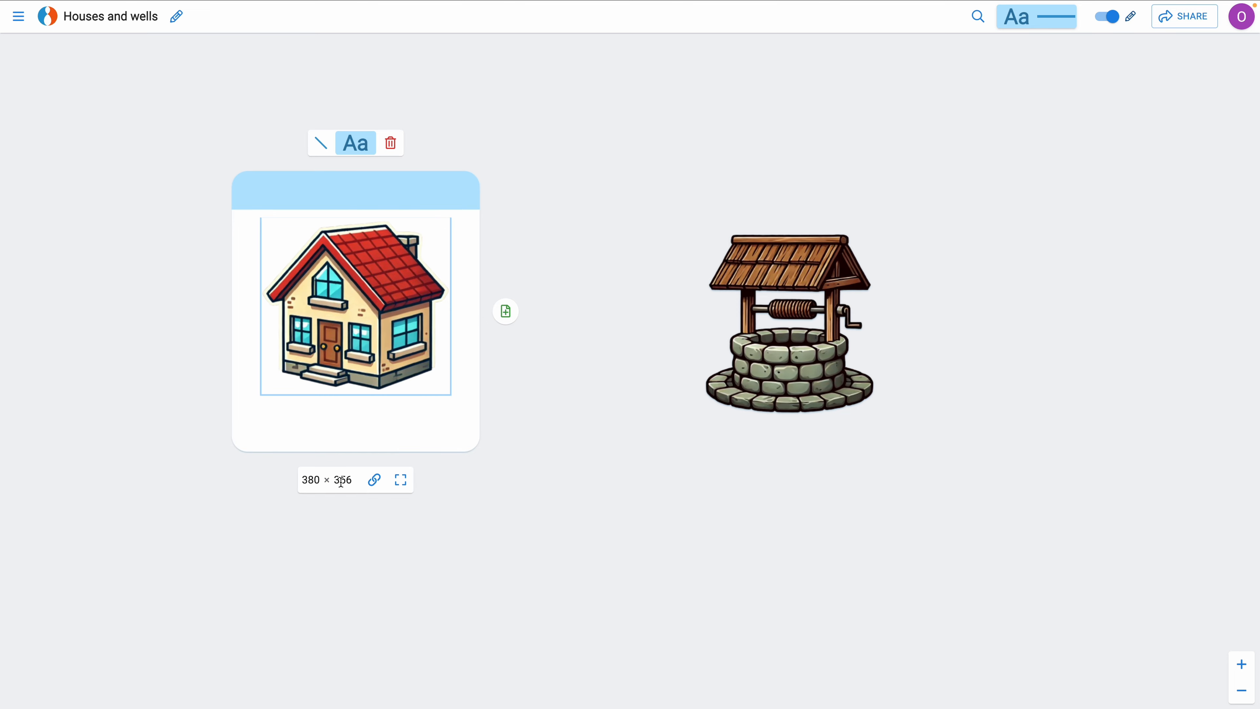
{"action": "left_click", "coordinate": [355, 480]}
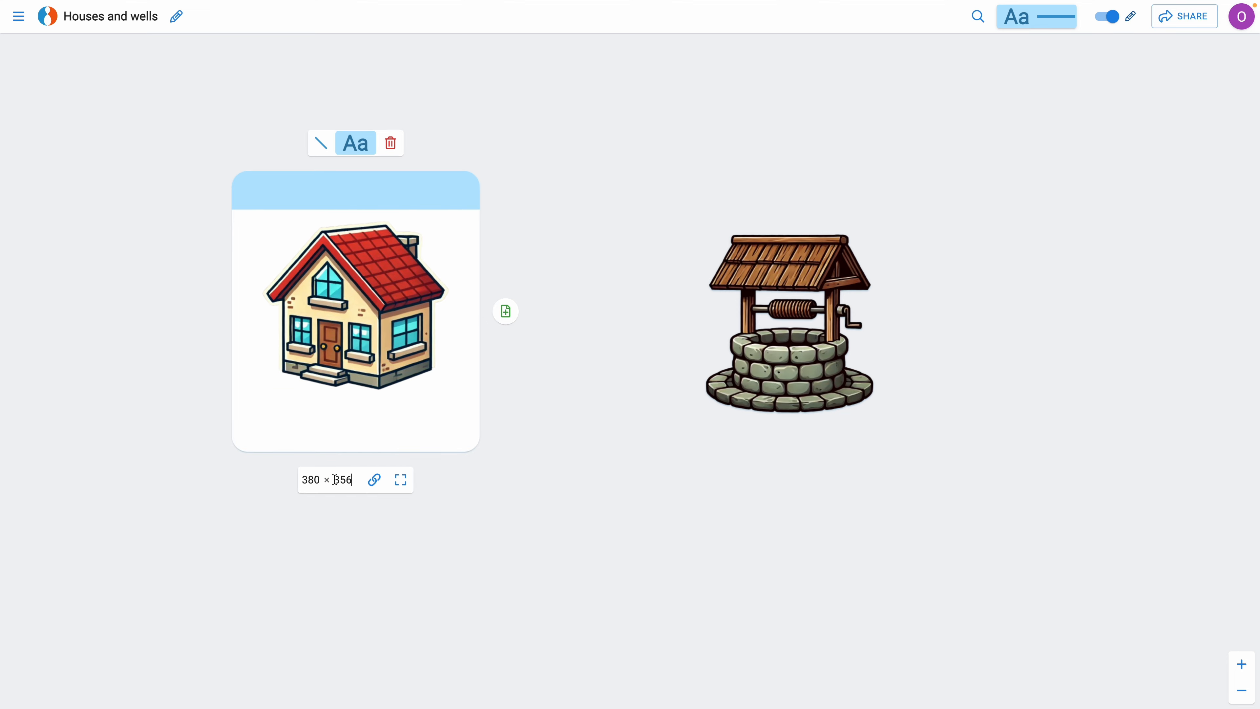
{"action": "double_click", "coordinate": [335, 480]}
{"action": "type", "text": "200"}
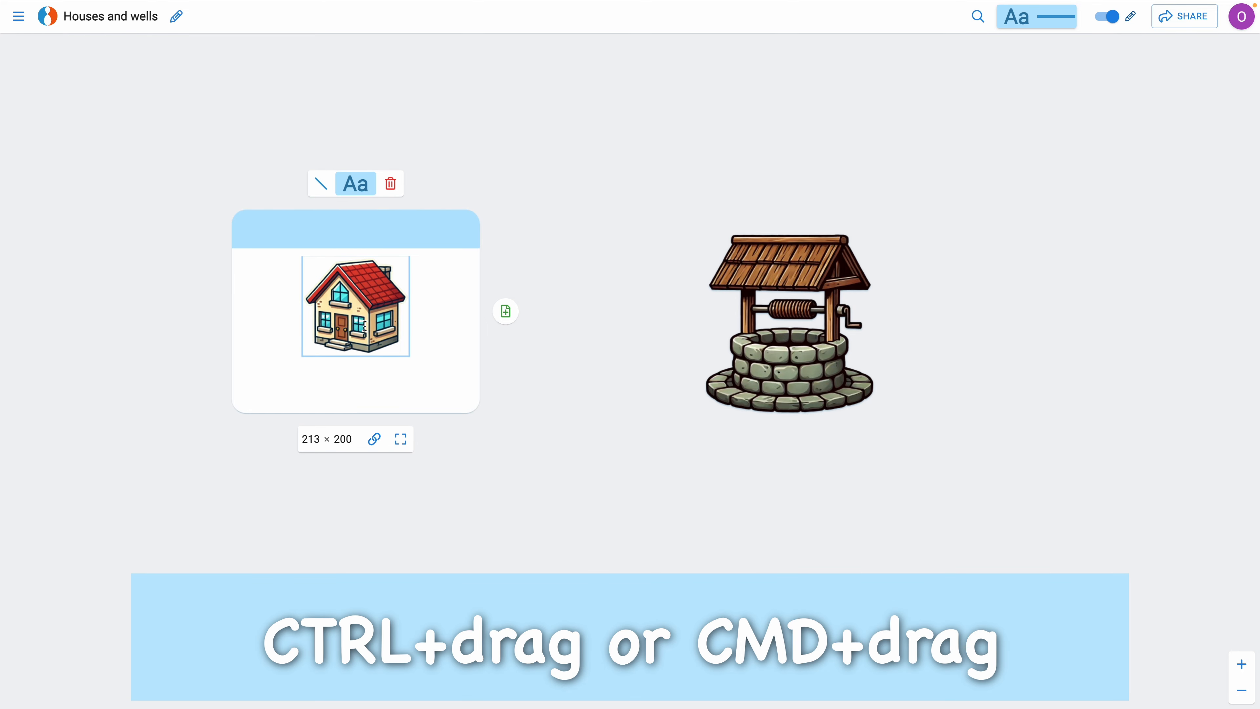
{"action": "mouse_move", "coordinate": [365, 326]}
{"action": "left_mouse_down"}
{"action": "mouse_move", "coordinate": [391, 367]}
{"action": "mouse_move", "coordinate": [358, 305]}
{"action": "left_mouse_up"}
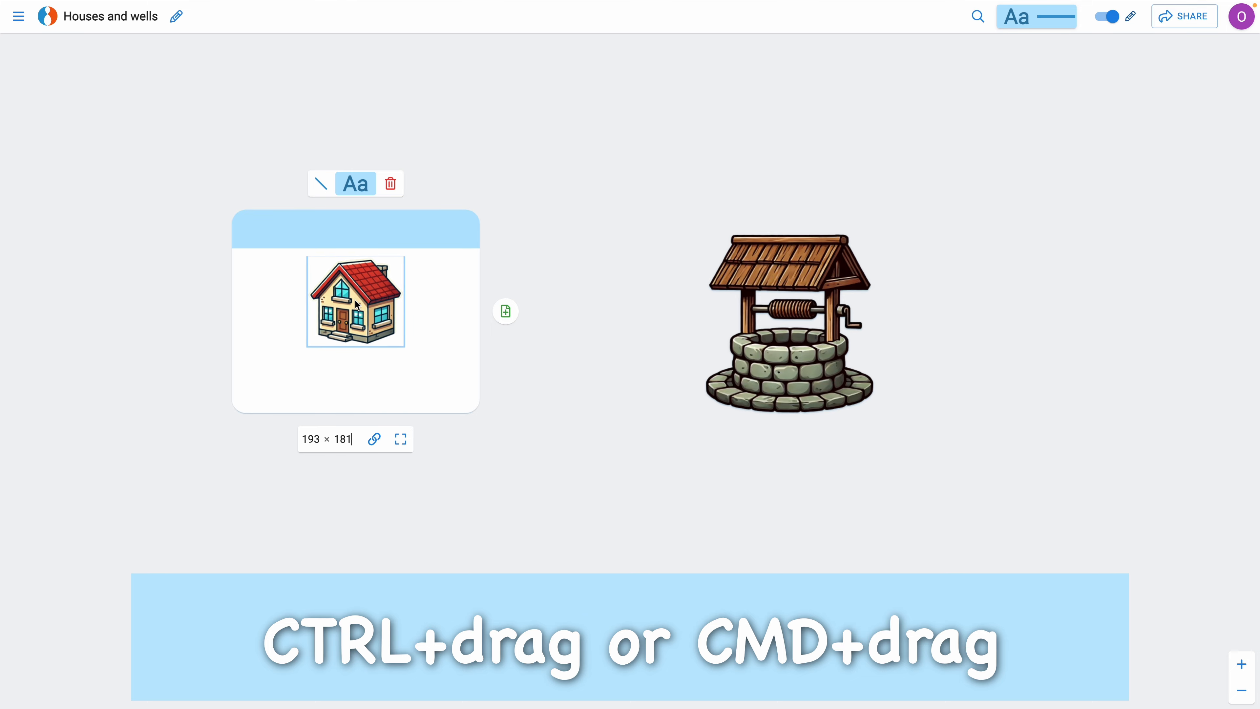
{"action": "left_click", "coordinate": [619, 445]}
Step: Shrink the well image proportionally to about 144 × 166 and move the well closer to the house
{"action": "left_click_drag", "start_coordinate": [619, 444], "coordinate": [491, 485]}
{"action": "left_click", "coordinate": [630, 391]}
{"action": "left_click", "coordinate": [630, 391]}
{"action": "left_click_drag", "start_coordinate": [631, 390], "coordinate": [575, 249]}
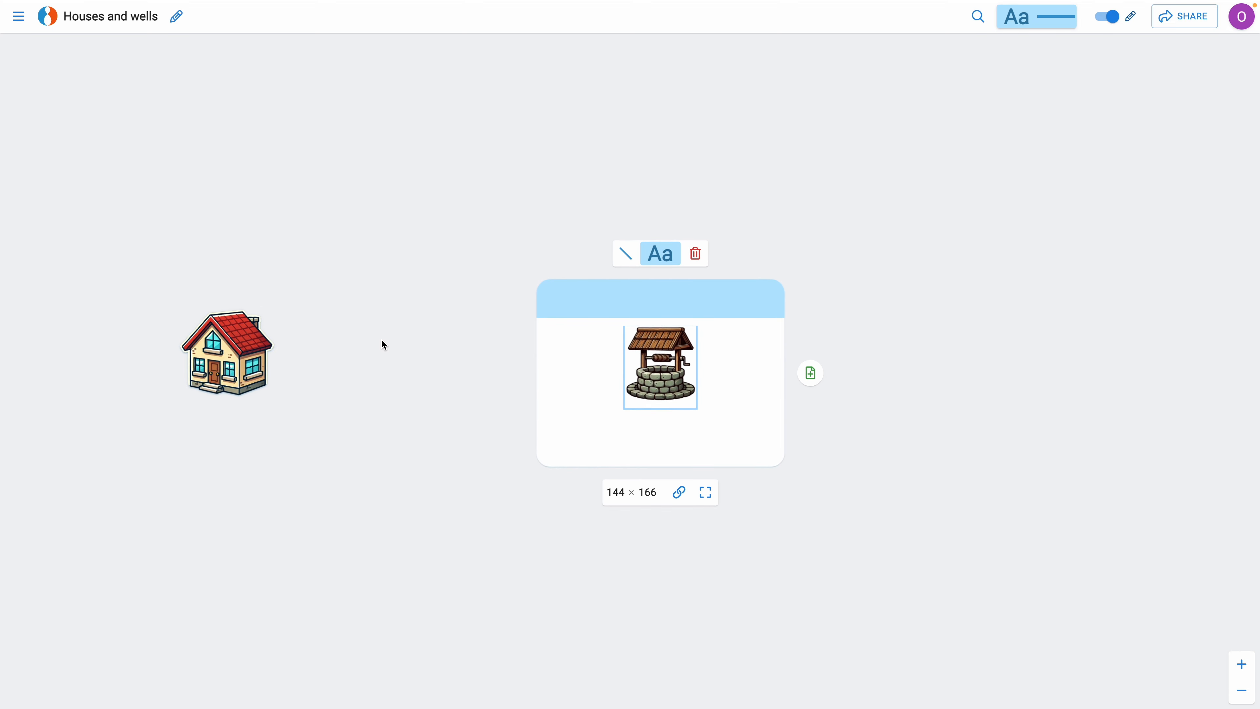
{"action": "left_click", "coordinate": [431, 350]}
{"action": "left_click_drag", "start_coordinate": [653, 369], "coordinate": [439, 367]}
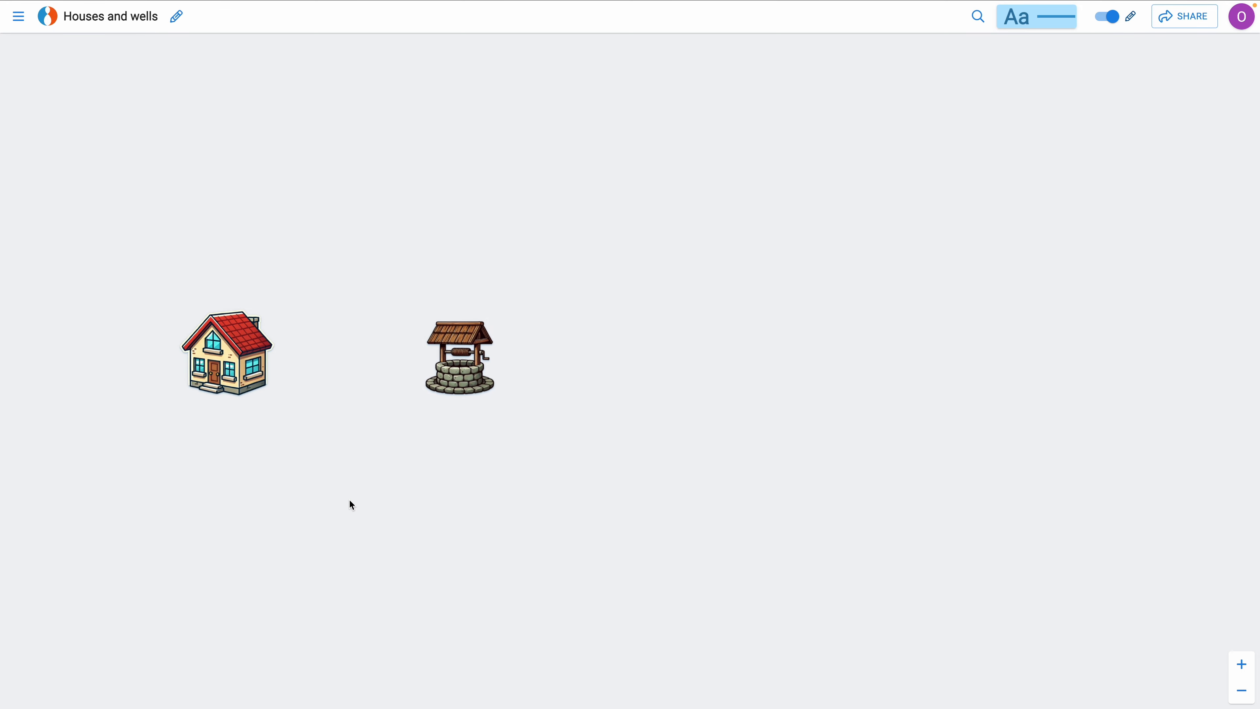
Step: Copy the house and well together and paste the pair twice below the originals to make three rows
{"action": "left_click_drag", "start_coordinate": [352, 505], "coordinate": [491, 506]}
{"action": "left_click_drag", "start_coordinate": [310, 173], "coordinate": [658, 400]}
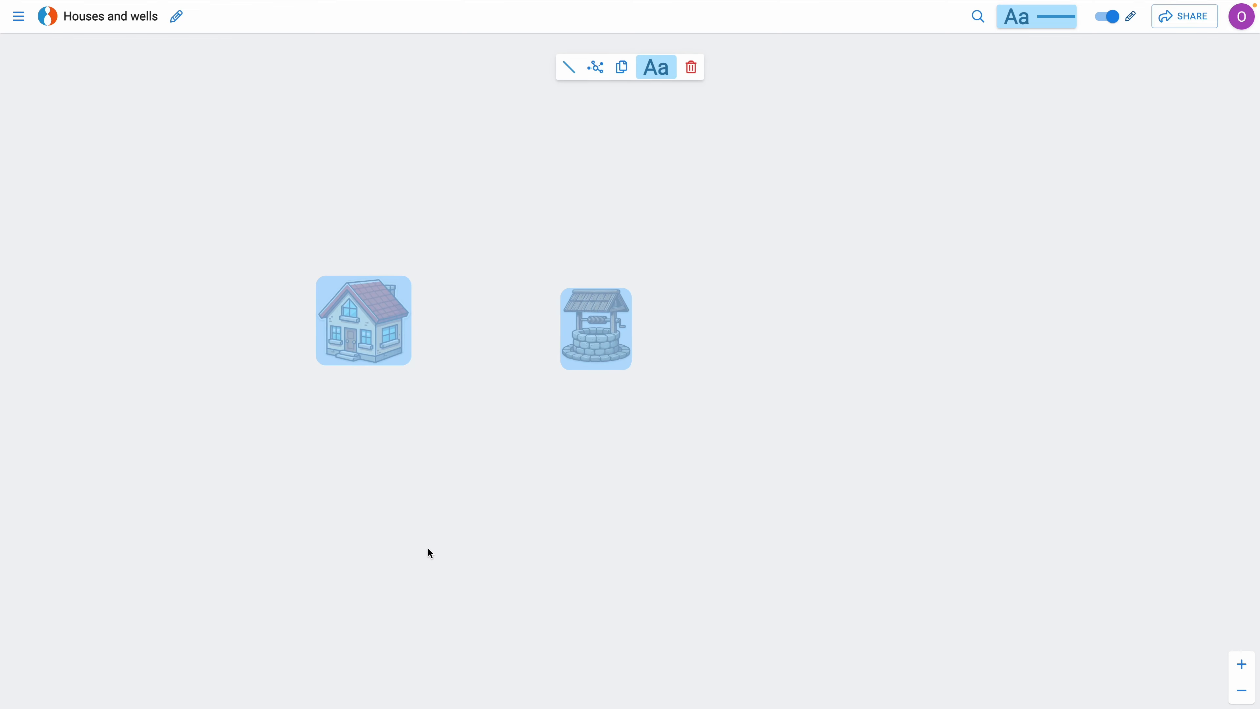
{"action": "left_click", "coordinate": [462, 507]}
{"action": "key", "text": "ctrl+v"}
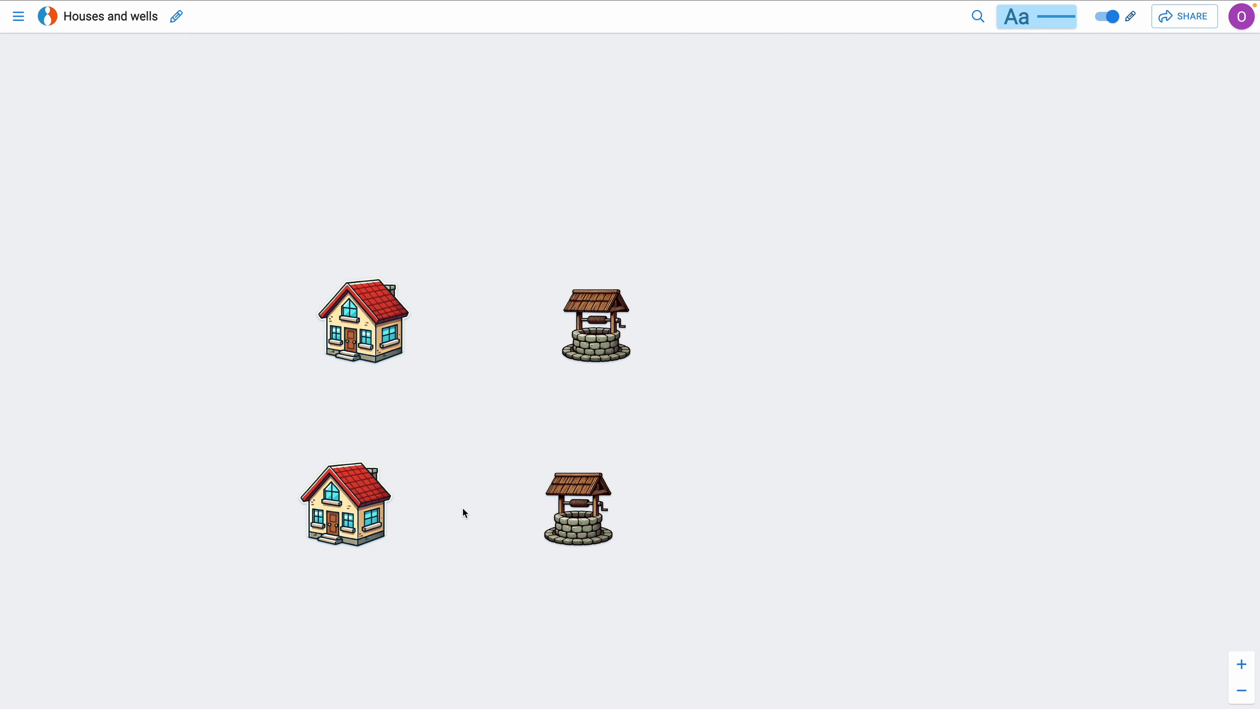
{"action": "scroll", "coordinate": [562, 555], "scroll_direction": "down", "scroll_amount": 5}
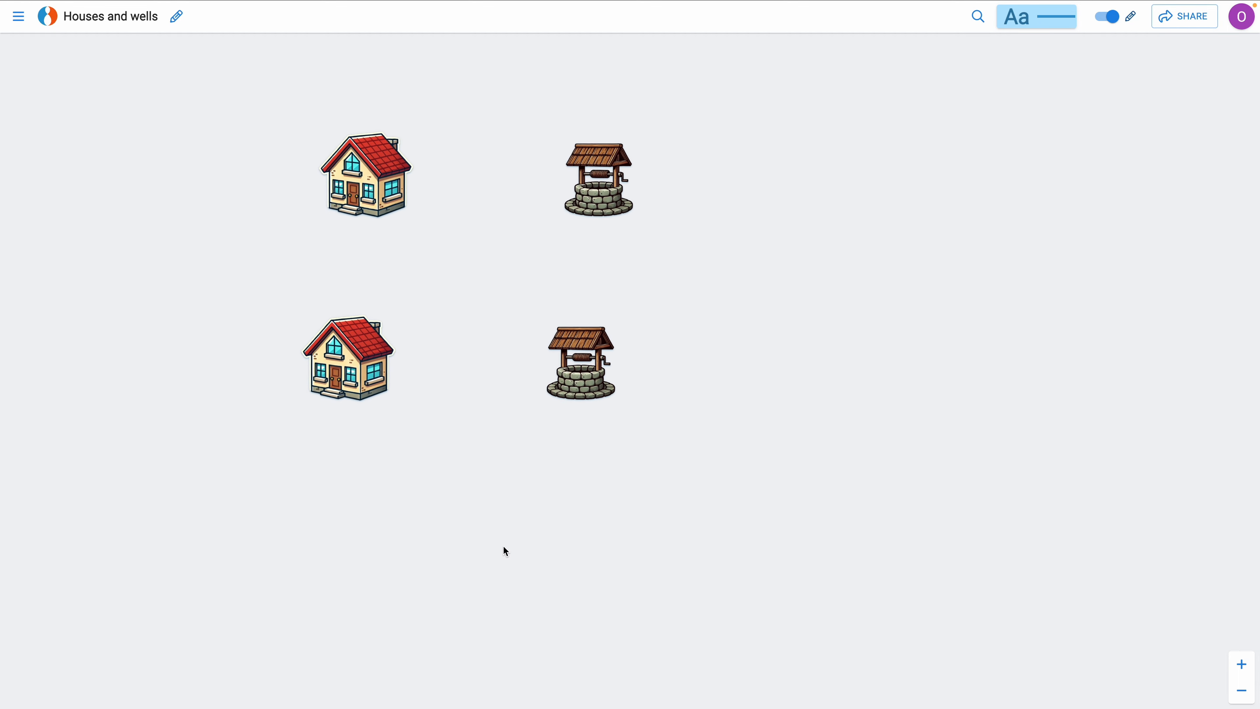
{"action": "key", "text": "ctrl+v"}
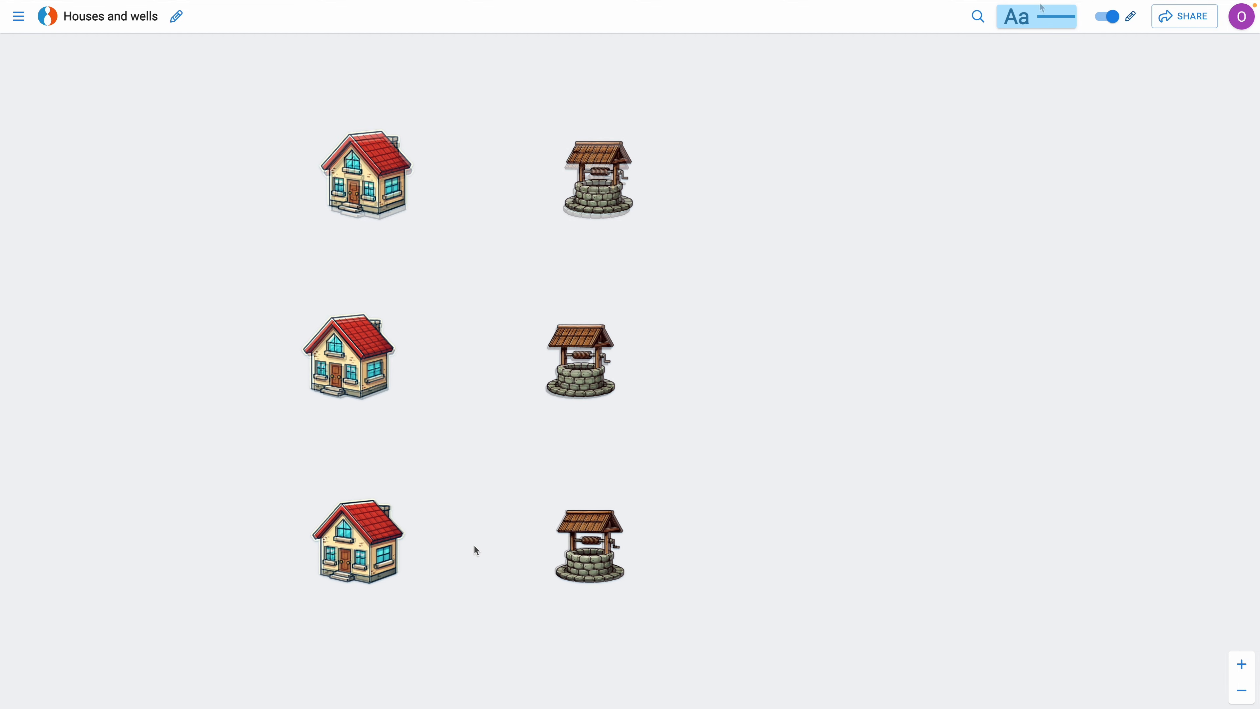
Step: Select the three houses together and connect them to each of the three wells
{"action": "left_click_drag", "start_coordinate": [247, 114], "coordinate": [386, 628]}
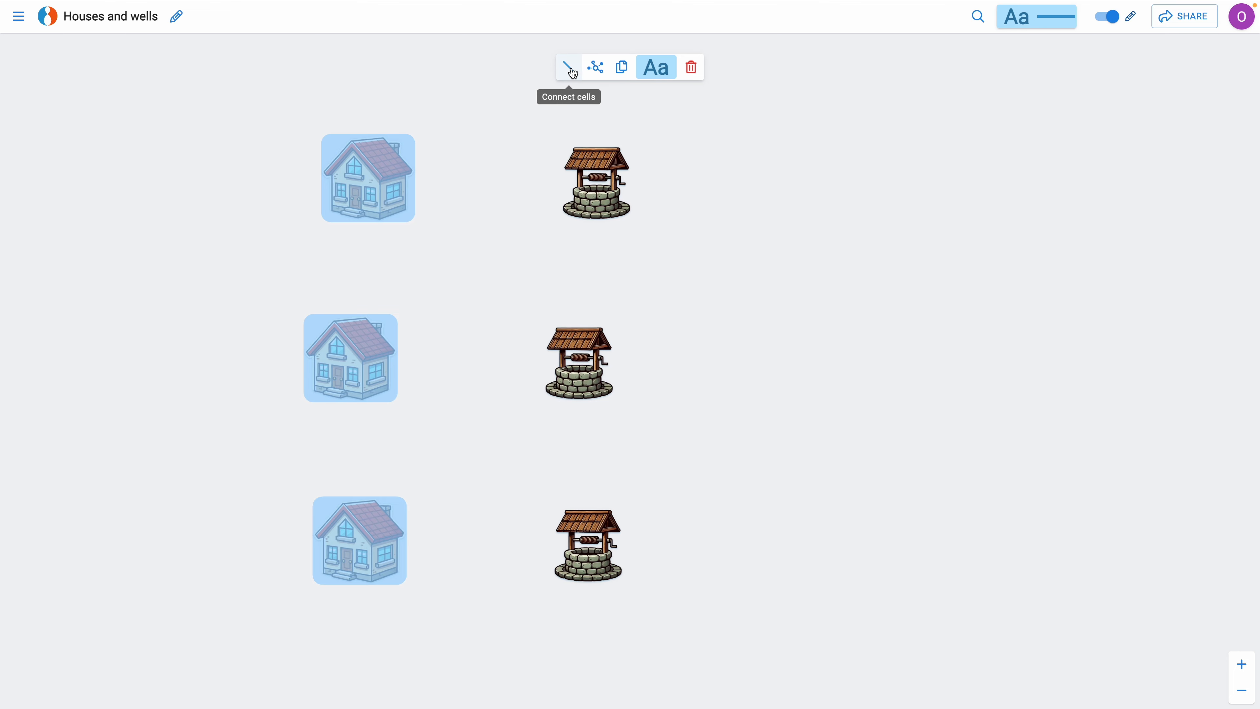
{"action": "left_click_drag", "start_coordinate": [573, 74], "coordinate": [581, 196]}
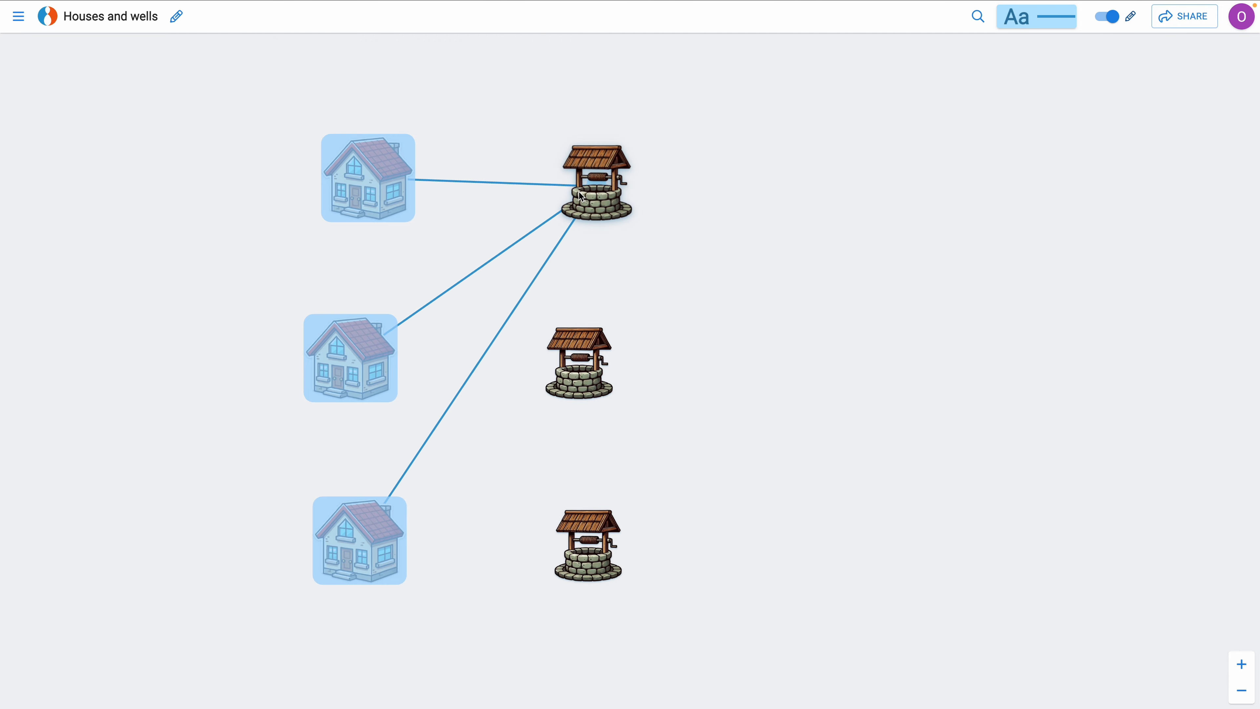
{"action": "left_click", "coordinate": [578, 192]}
{"action": "left_click", "coordinate": [576, 372]}
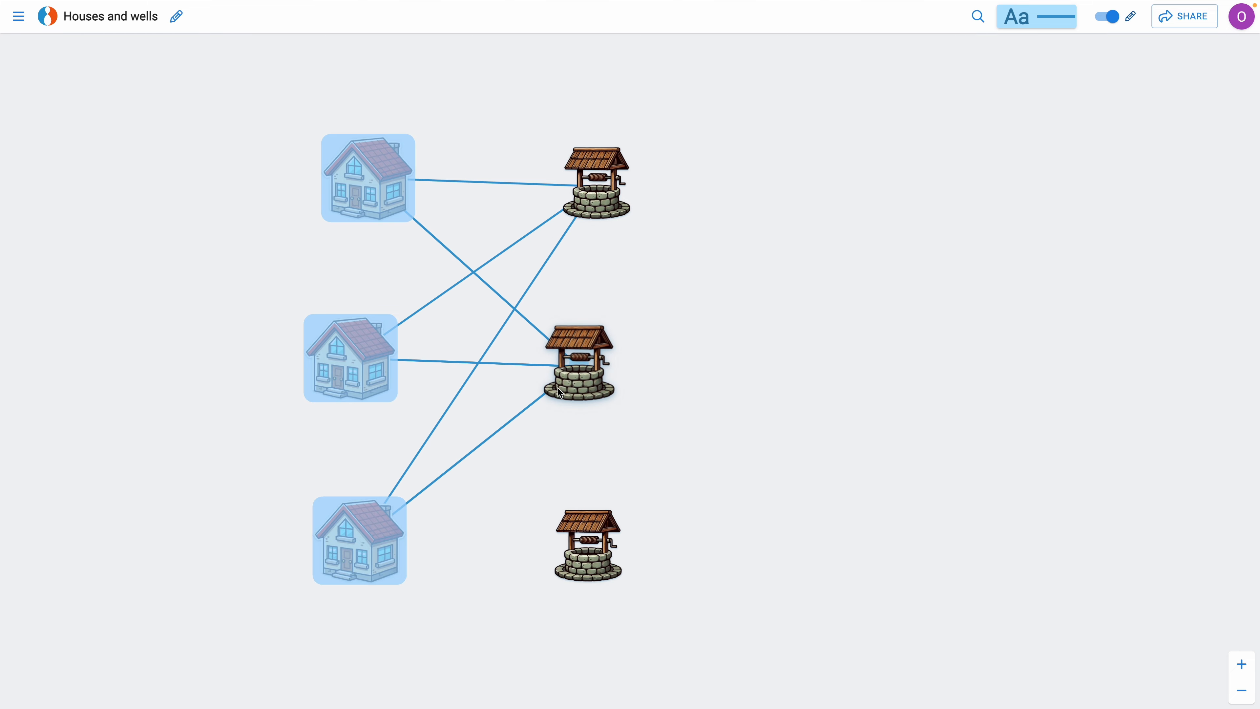
{"action": "left_click", "coordinate": [554, 583]}
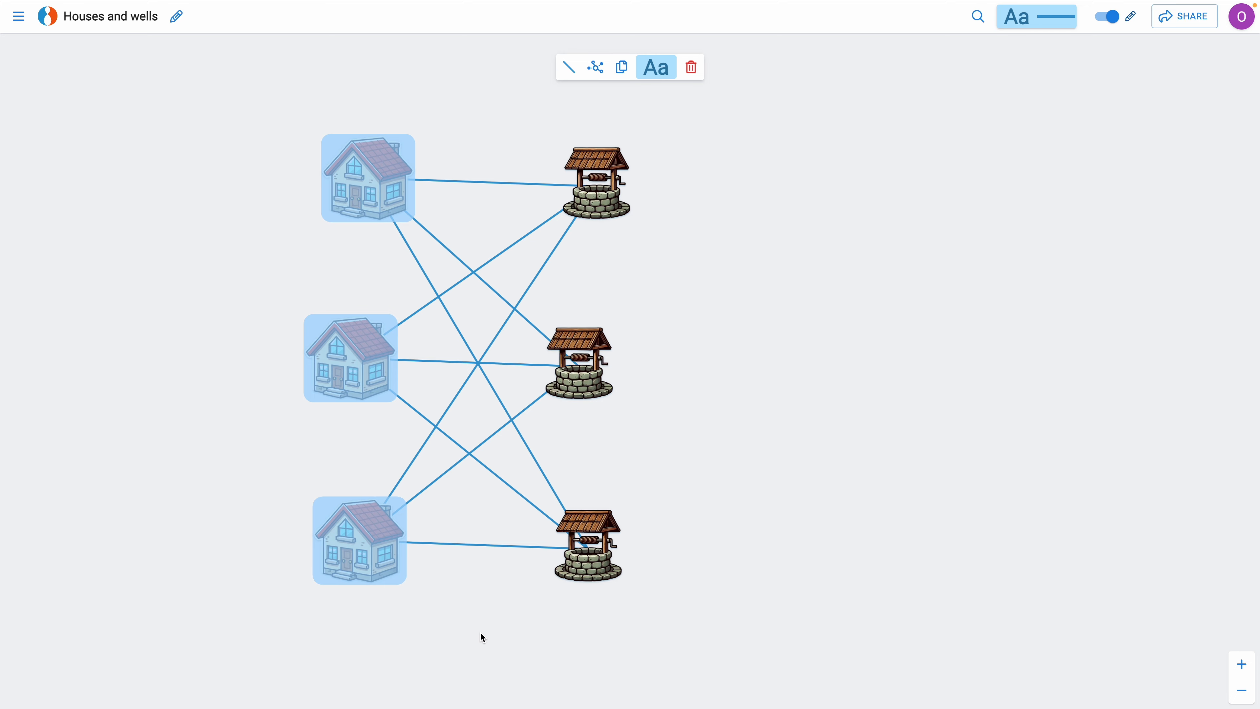
{"action": "key", "text": "Escape"}
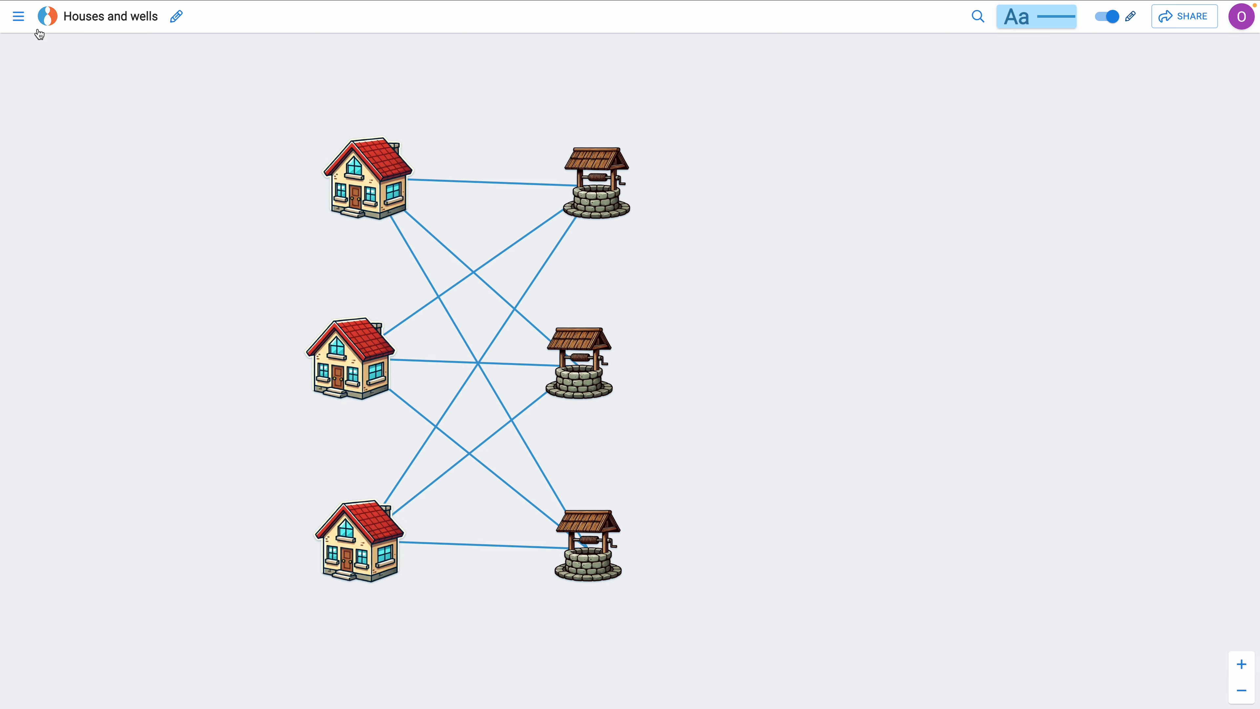
{"action": "left_click", "coordinate": [19, 17]}
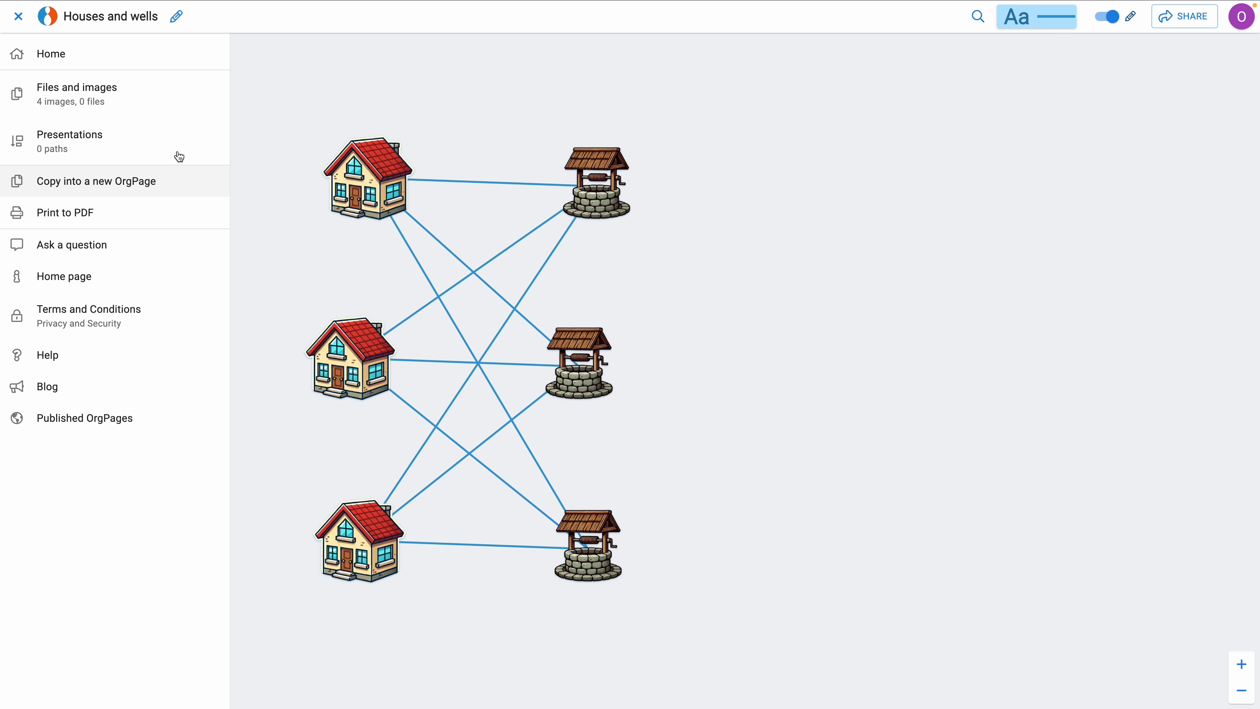
{"action": "left_click", "coordinate": [258, 131]}
{"action": "left_click", "coordinate": [320, 193]}
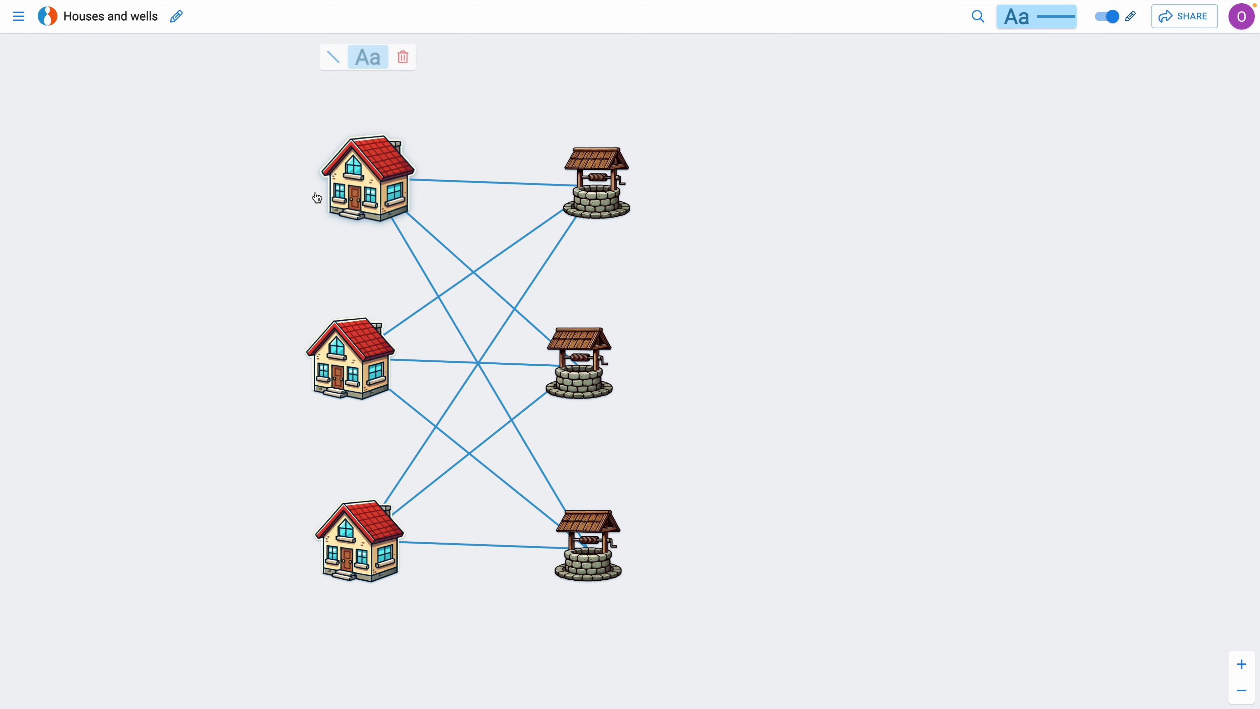
{"action": "left_click", "coordinate": [228, 241]}
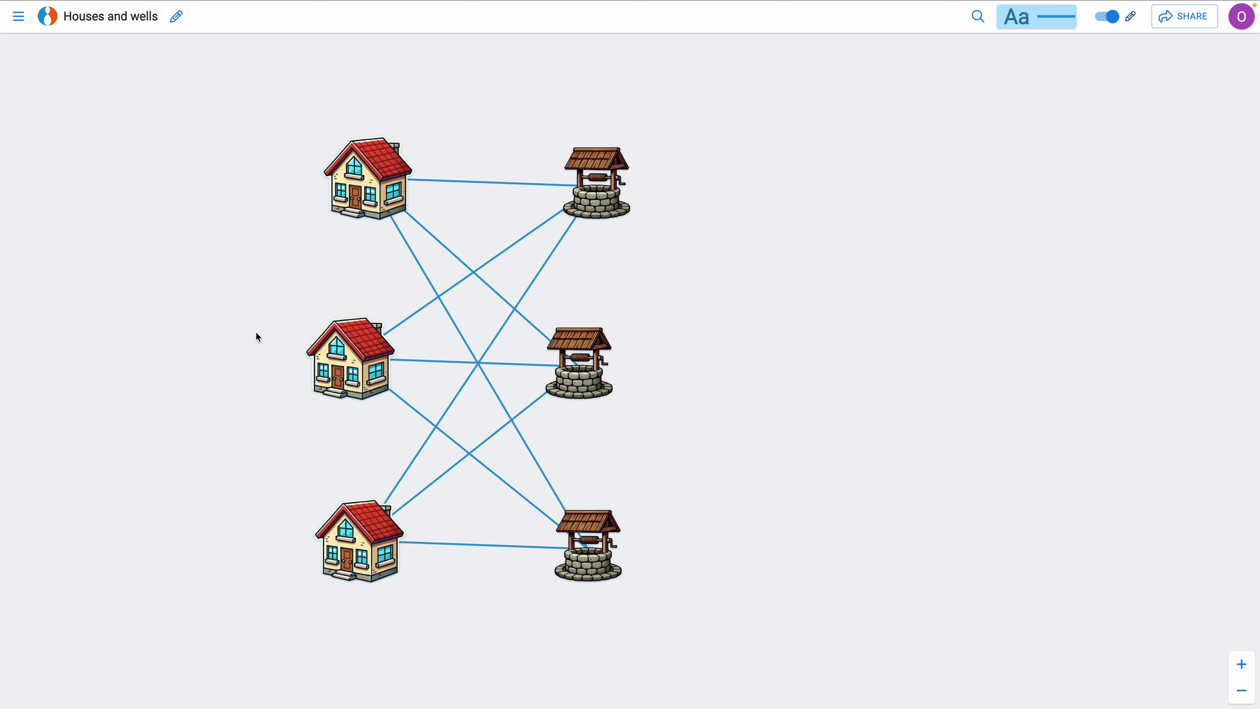
Step: Move the top house to the opposite side of the three wells, level with the middle well
{"action": "left_click", "coordinate": [367, 181]}
{"action": "left_click_drag", "start_coordinate": [367, 181], "coordinate": [471, 186]}
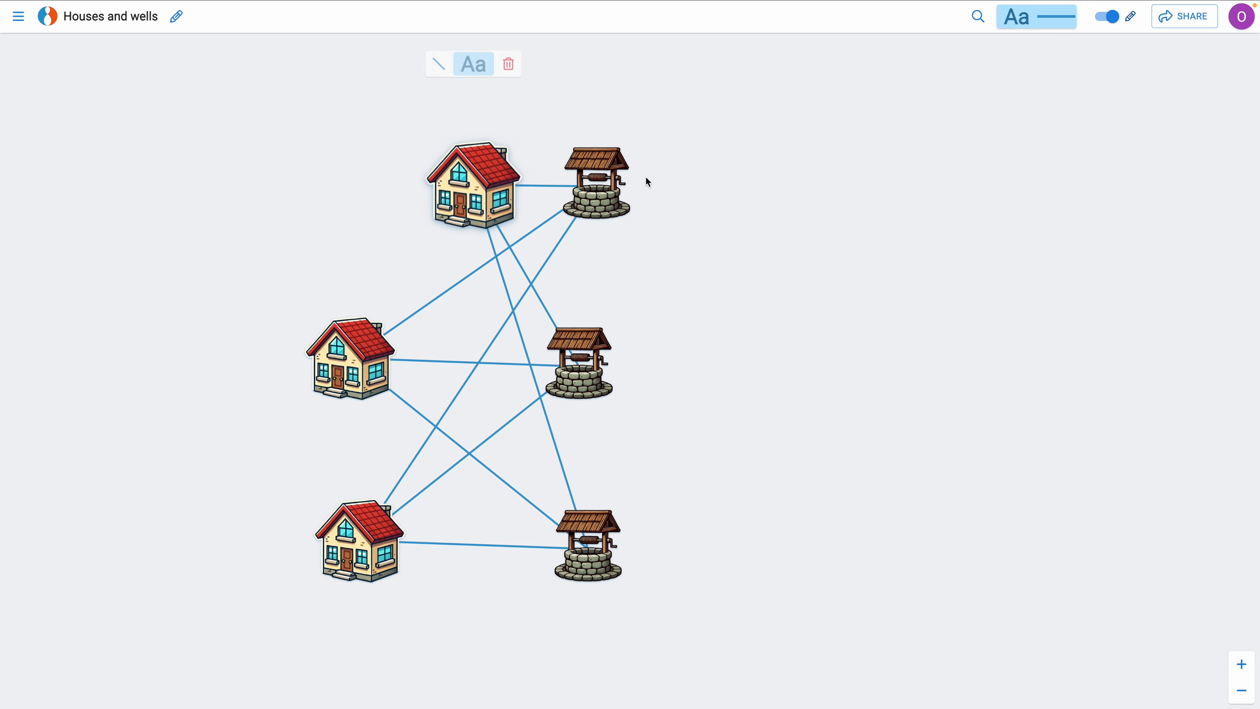
{"action": "left_click_drag", "start_coordinate": [647, 182], "coordinate": [818, 367]}
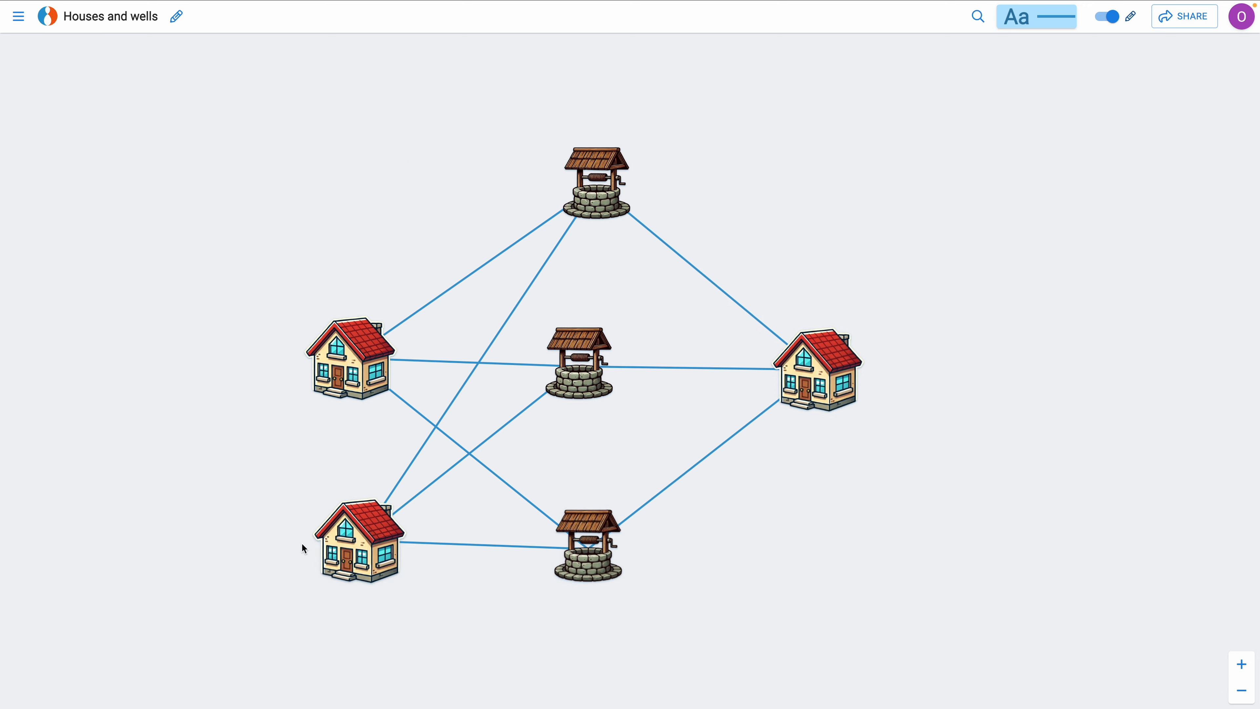
Step: Move the lowest house up between the left house and the upper well, and shift the middle well away toward the right house
{"action": "left_click", "coordinate": [343, 507]}
{"action": "left_click_drag", "start_coordinate": [342, 506], "coordinate": [493, 289]}
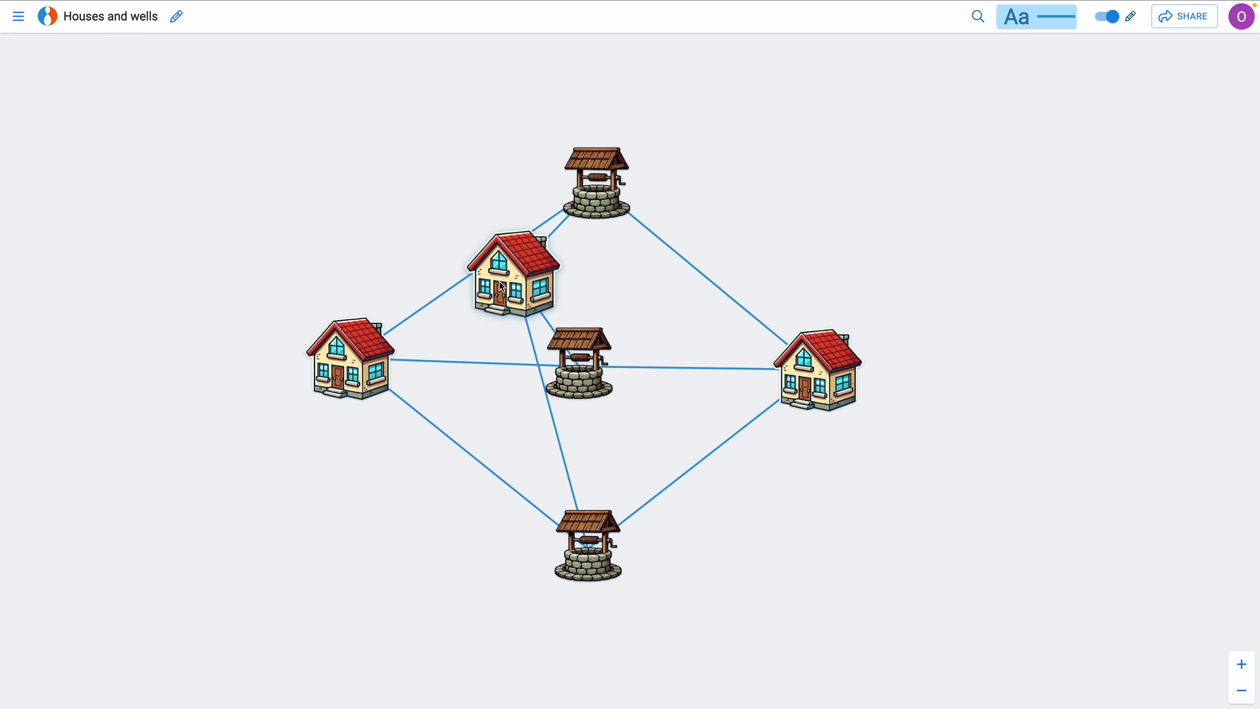
{"action": "left_click_drag", "start_coordinate": [498, 400], "coordinate": [496, 293]}
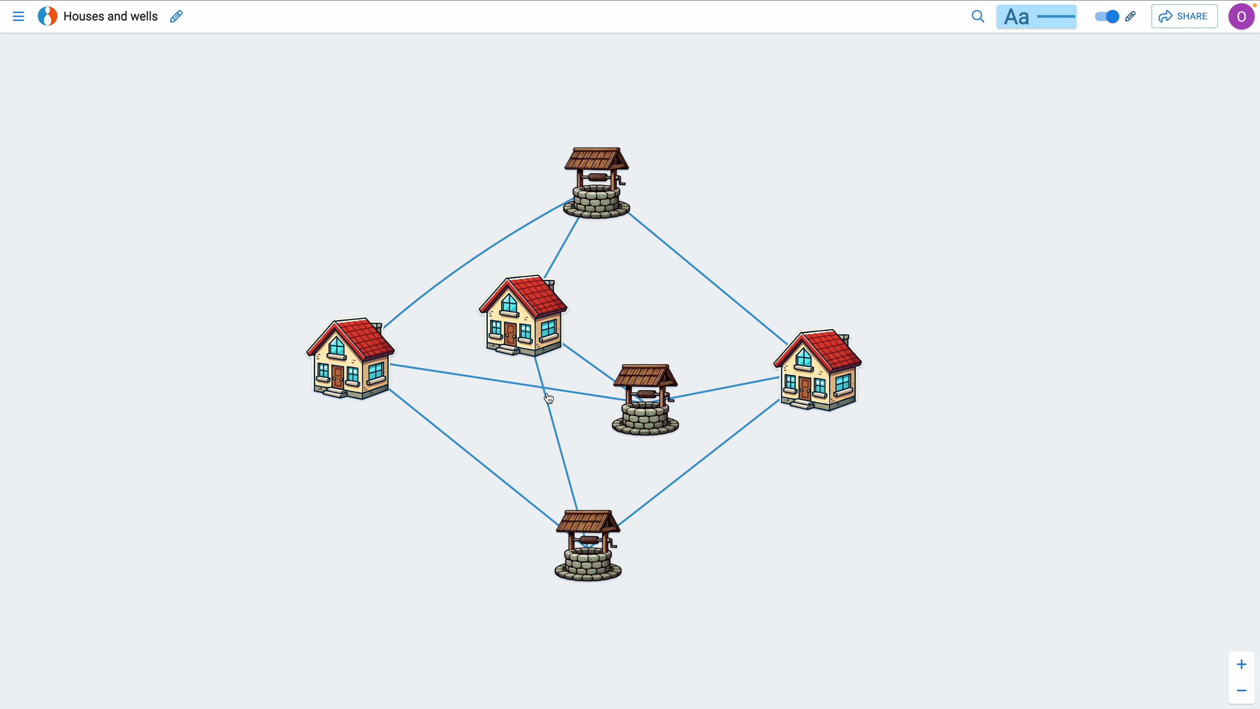
Step: Move the lowest well above the left and inner houses, and move the original upper well down below all the houses
{"action": "left_click_drag", "start_coordinate": [584, 537], "coordinate": [409, 174]}
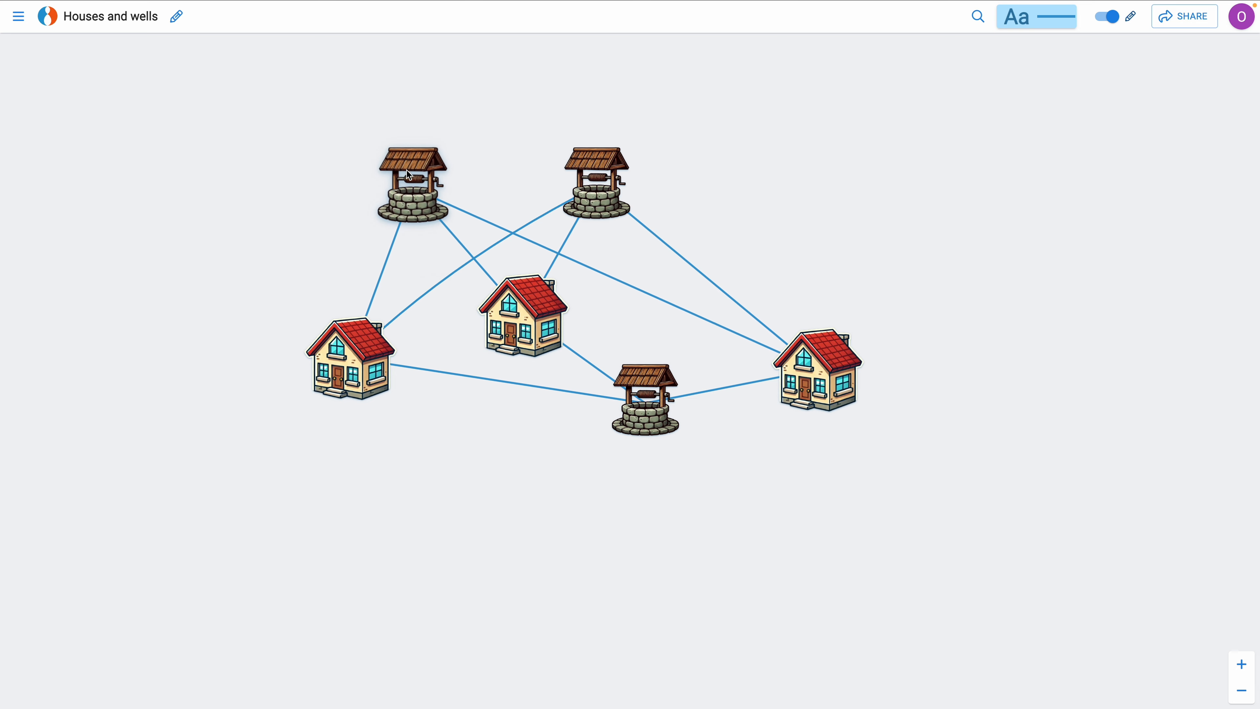
{"action": "mouse_move", "coordinate": [552, 330]}
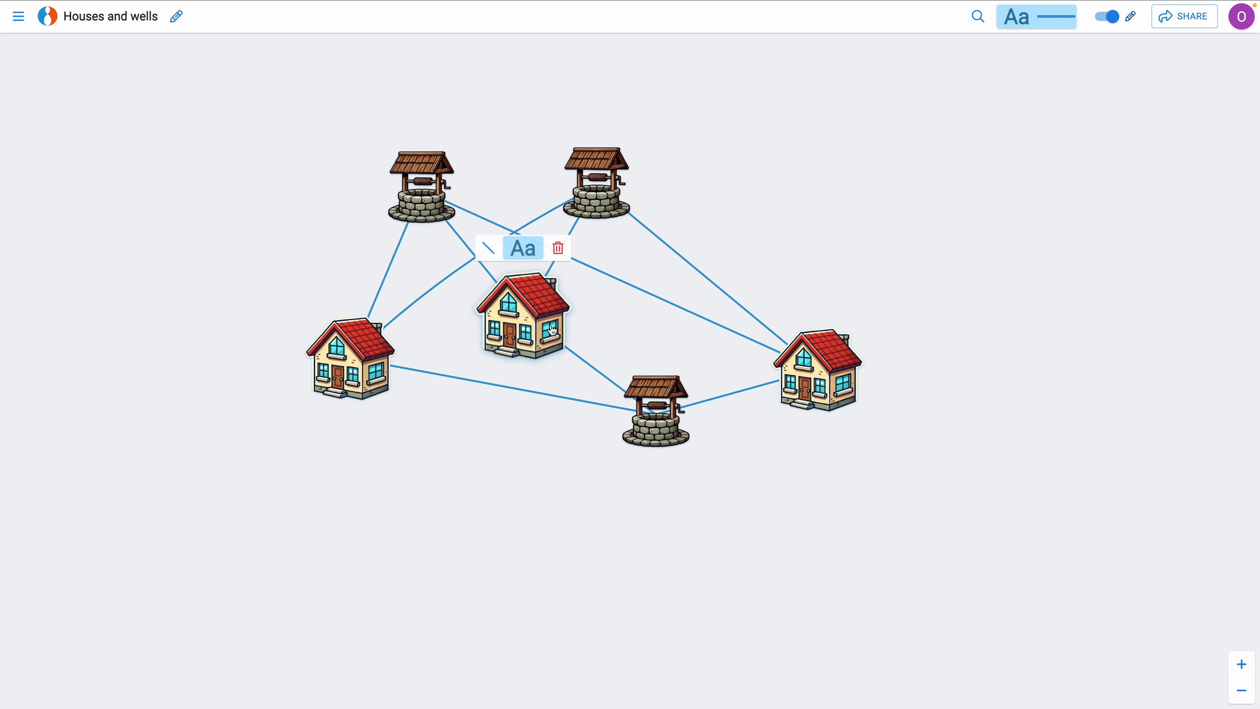
{"action": "left_click_drag", "start_coordinate": [598, 191], "coordinate": [532, 590]}
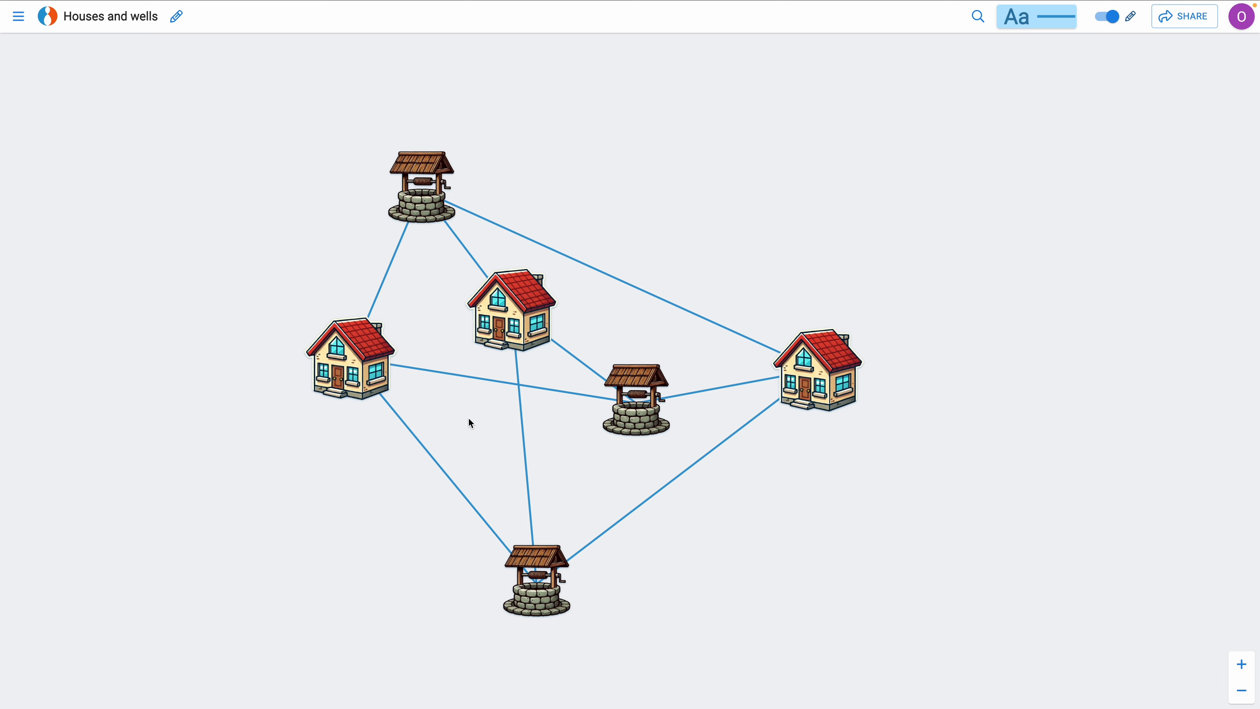
Step: Copy the whole diagram of three houses, three wells and their links, and paste it below the original
{"action": "scroll", "coordinate": [470, 421], "scroll_direction": "down", "scroll_amount": 5}
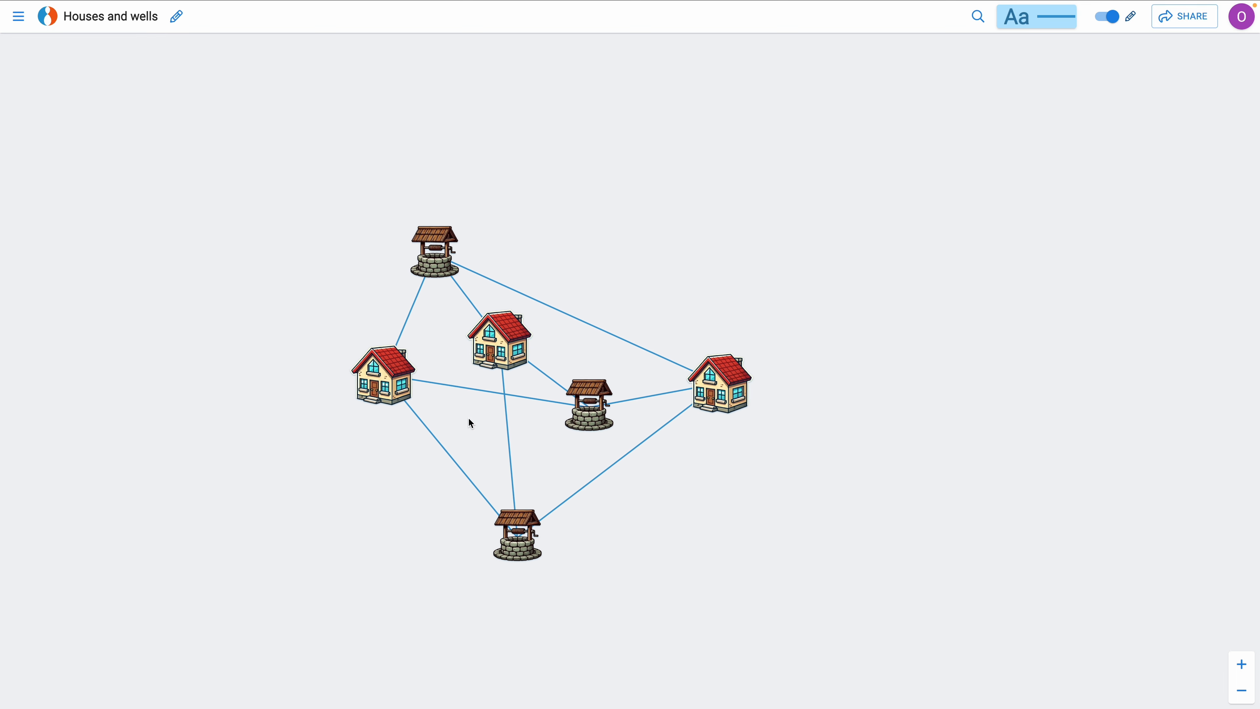
{"action": "left_click_drag", "start_coordinate": [328, 201], "coordinate": [814, 554]}
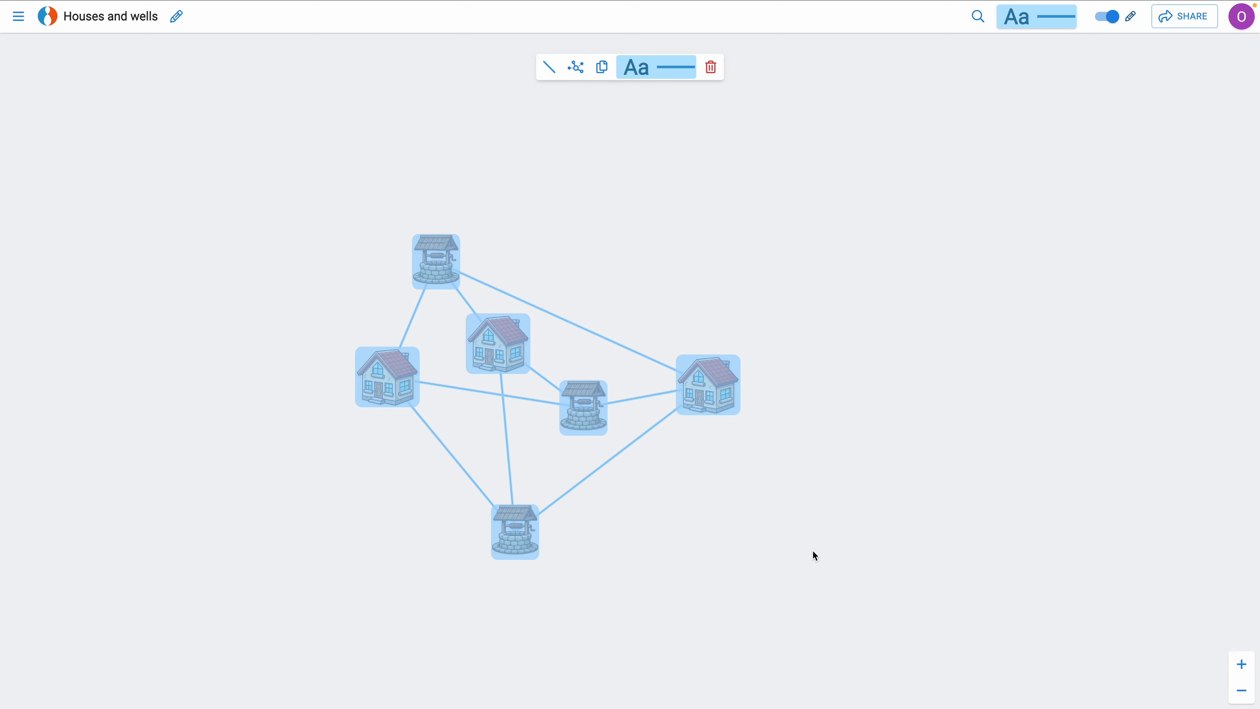
{"action": "left_click_drag", "start_coordinate": [737, 586], "coordinate": [786, 251]}
{"action": "left_click", "coordinate": [575, 451]}
{"action": "key", "text": "ctrl+v"}
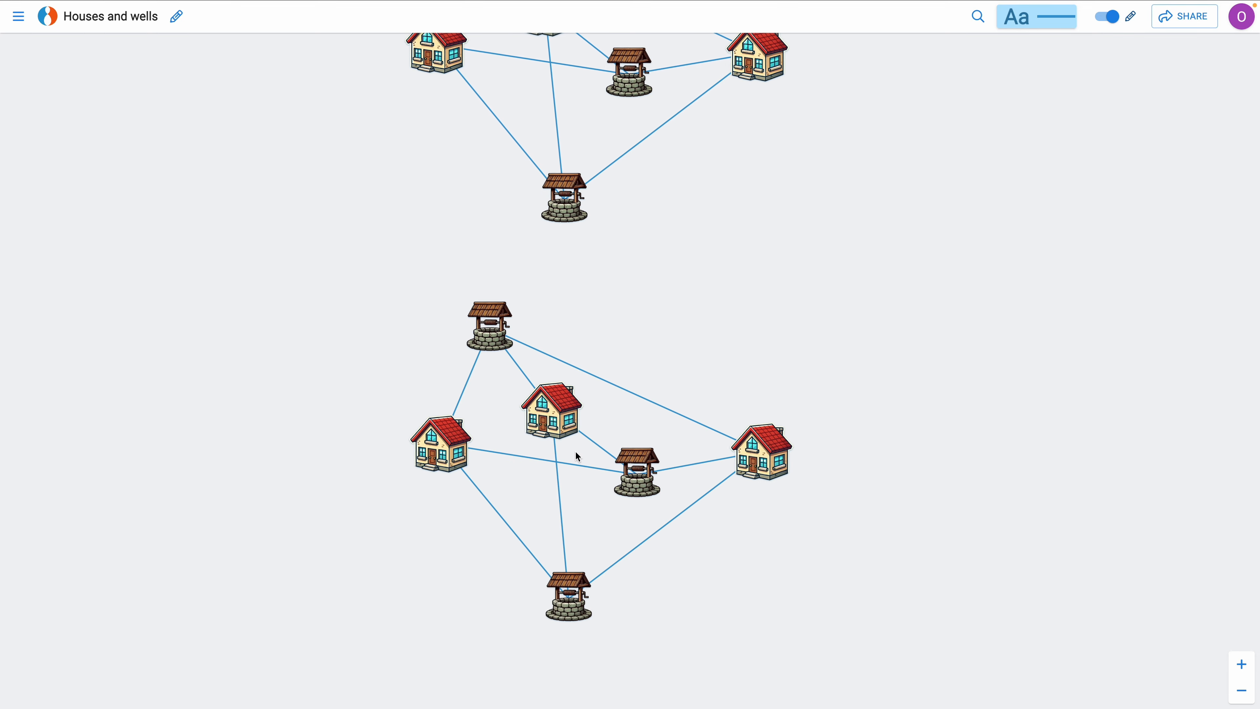
{"action": "scroll", "coordinate": [579, 456], "scroll_direction": "up", "scroll_amount": 2}
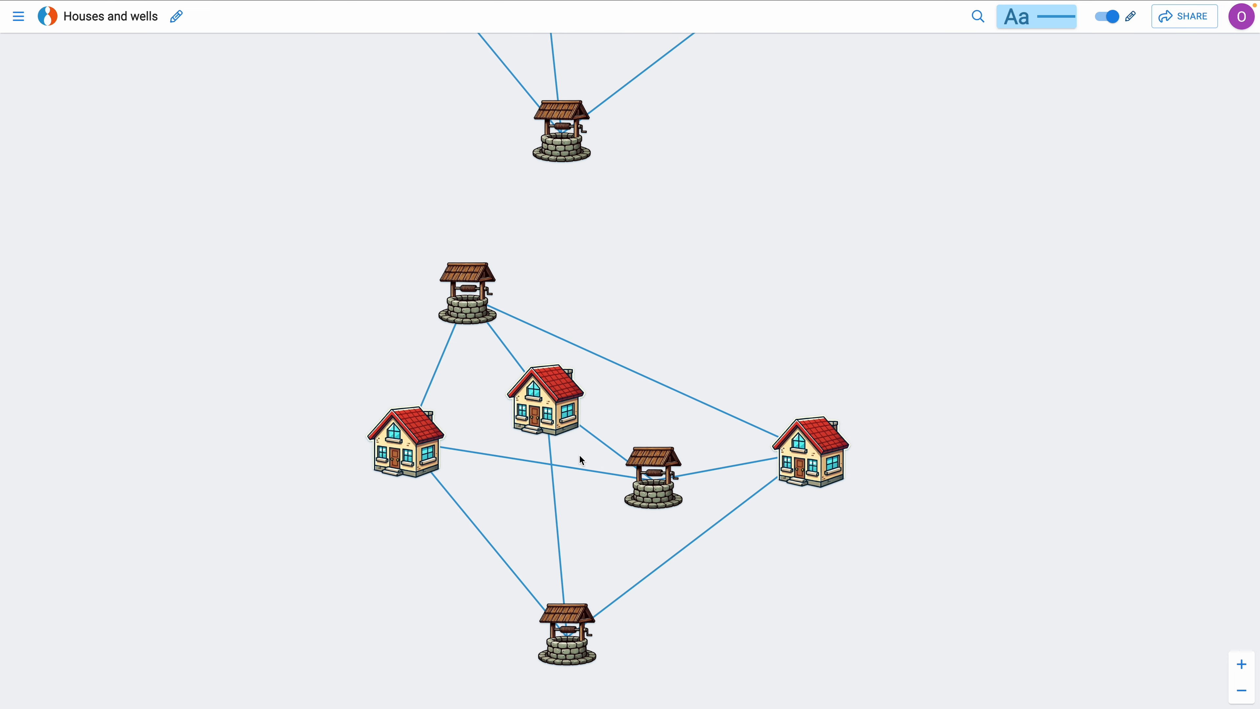
Step: Delete the inner house from the pasted diagram and line up its three wells in a column between the two remaining houses
{"action": "left_click", "coordinate": [546, 388]}
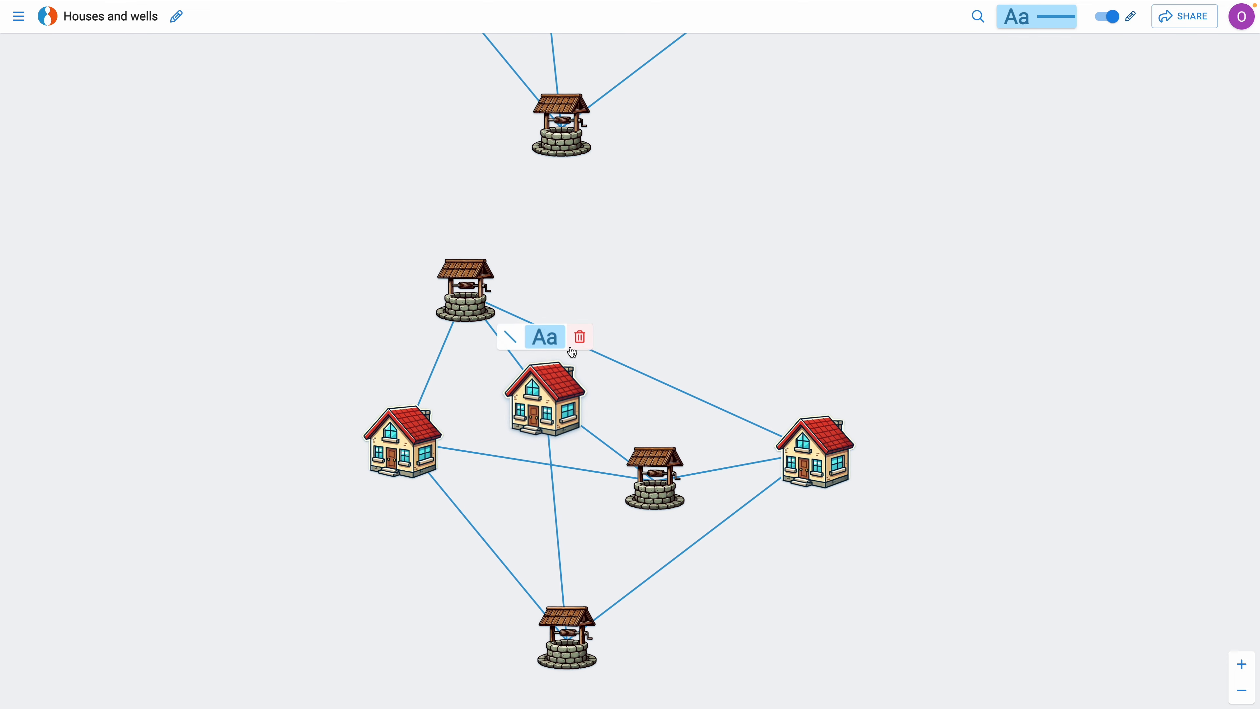
{"action": "left_click", "coordinate": [580, 337]}
{"action": "left_click_drag", "start_coordinate": [671, 506], "coordinate": [601, 491]}
{"action": "left_click", "coordinate": [450, 306]}
{"action": "left_click_drag", "start_coordinate": [449, 306], "coordinate": [597, 314]}
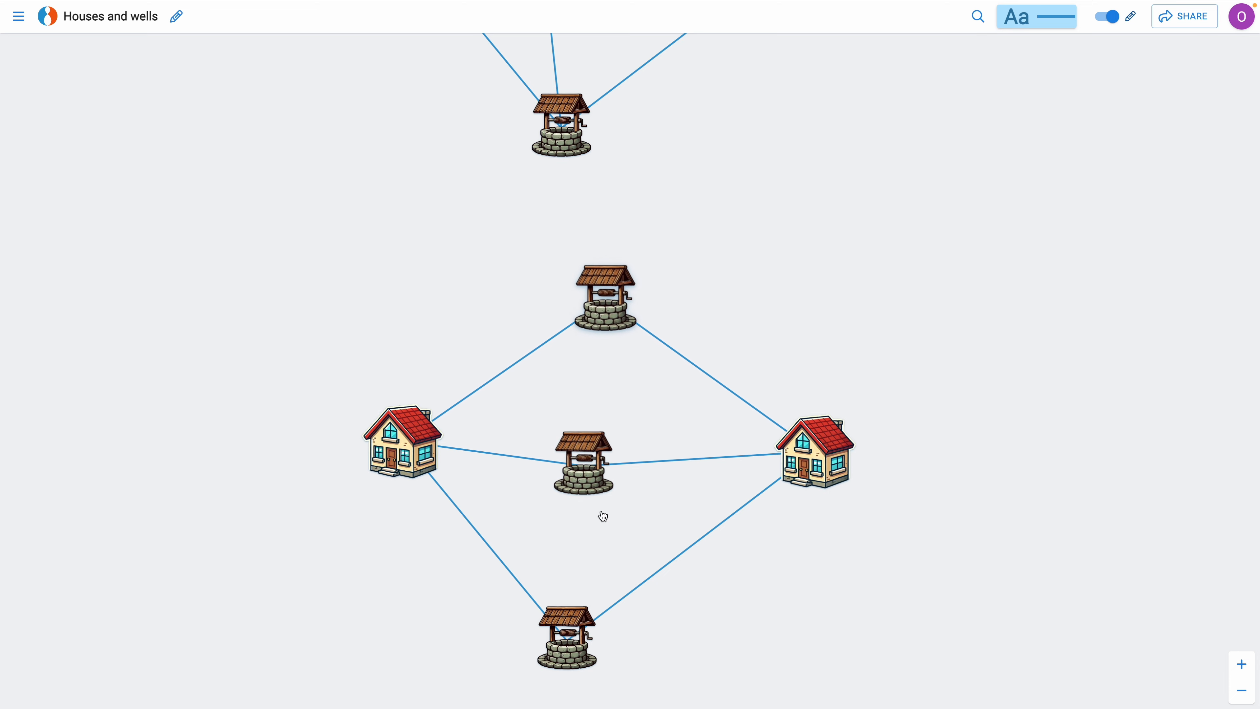
{"action": "left_click_drag", "start_coordinate": [605, 608], "coordinate": [625, 586]}
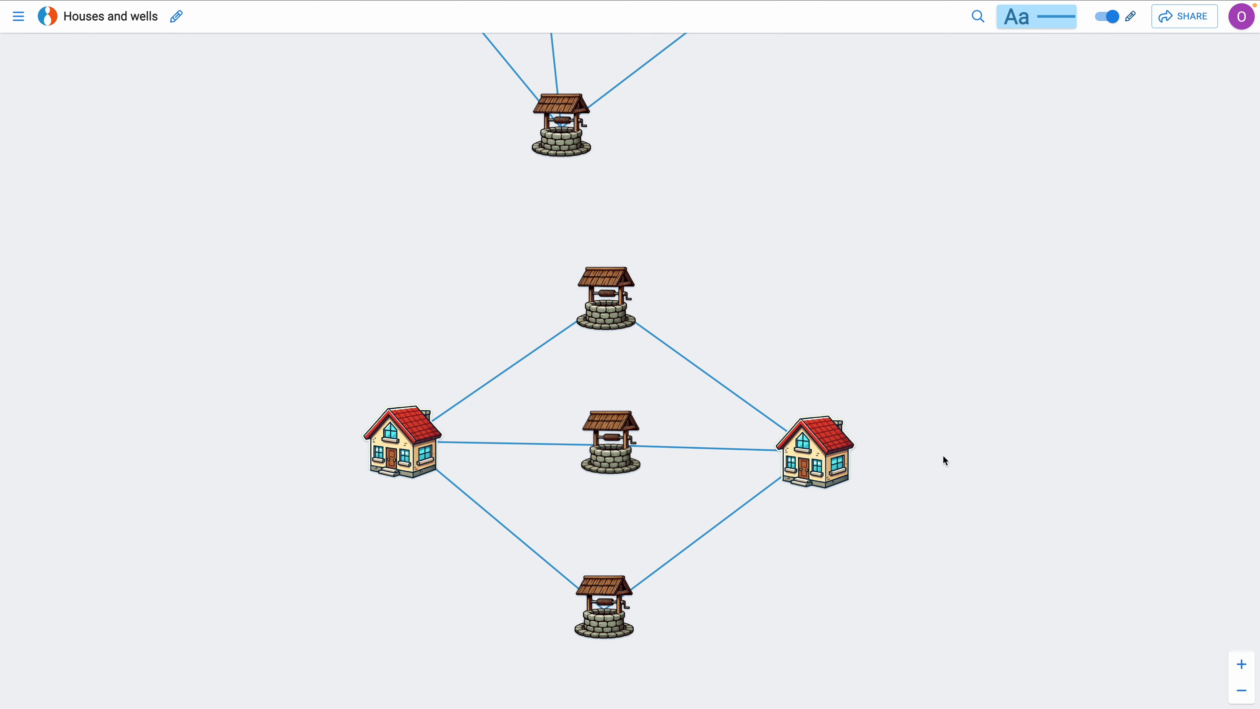
Step: Examine the closed regions that the links between the two houses and three wells form in the lower diagram
{"action": "left_click_drag", "start_coordinate": [917, 276], "coordinate": [347, 645]}
{"action": "left_click", "coordinate": [313, 627]}
{"action": "left_click", "coordinate": [426, 457]}
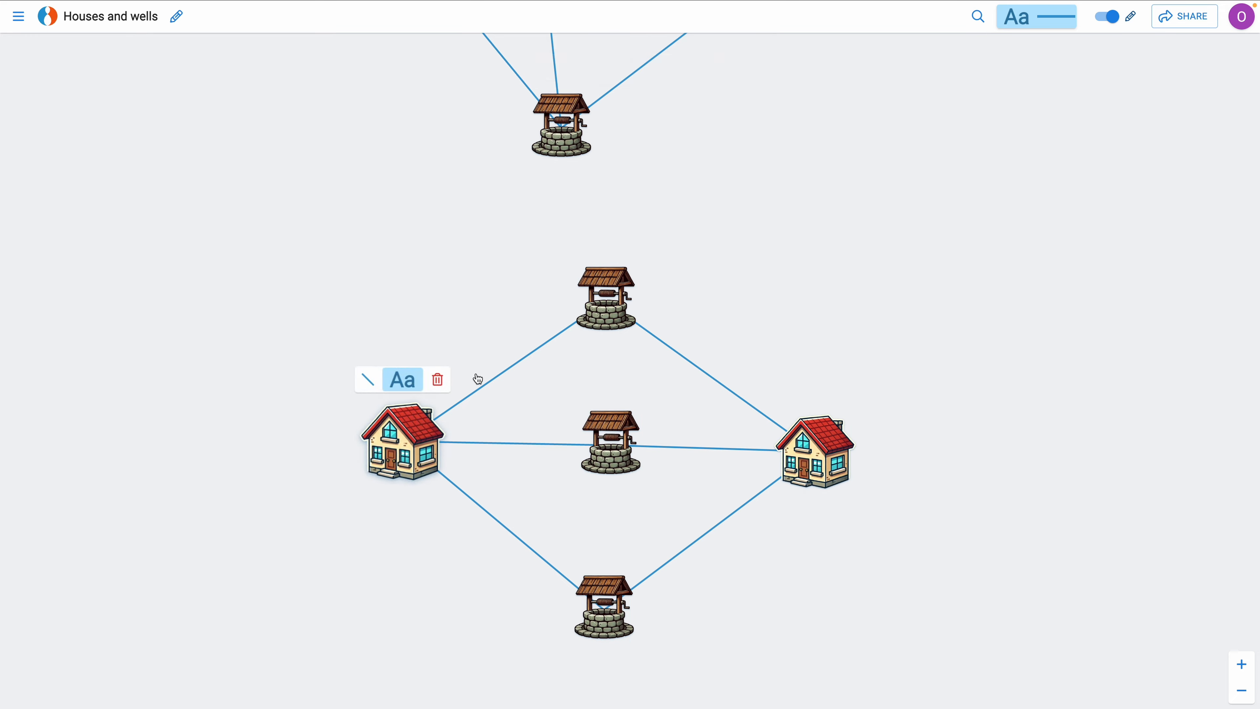
{"action": "left_click", "coordinate": [607, 303]}
{"action": "left_click", "coordinate": [819, 443]}
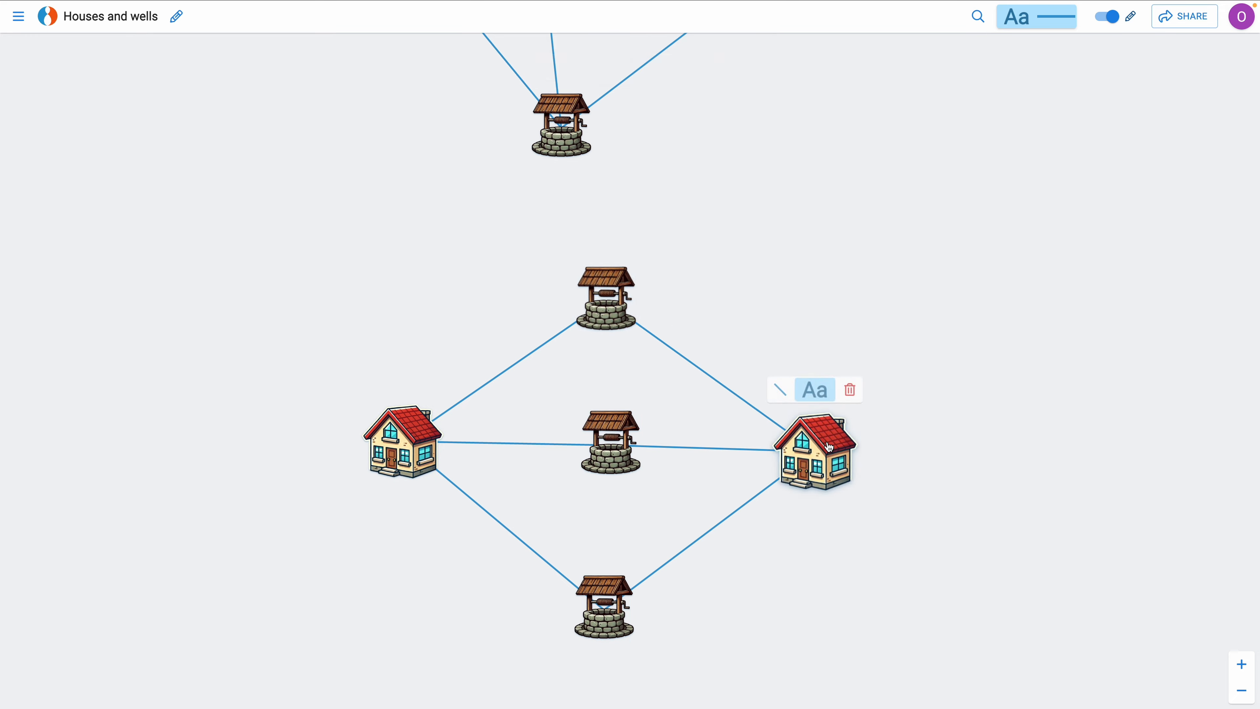
{"action": "left_click", "coordinate": [599, 645]}
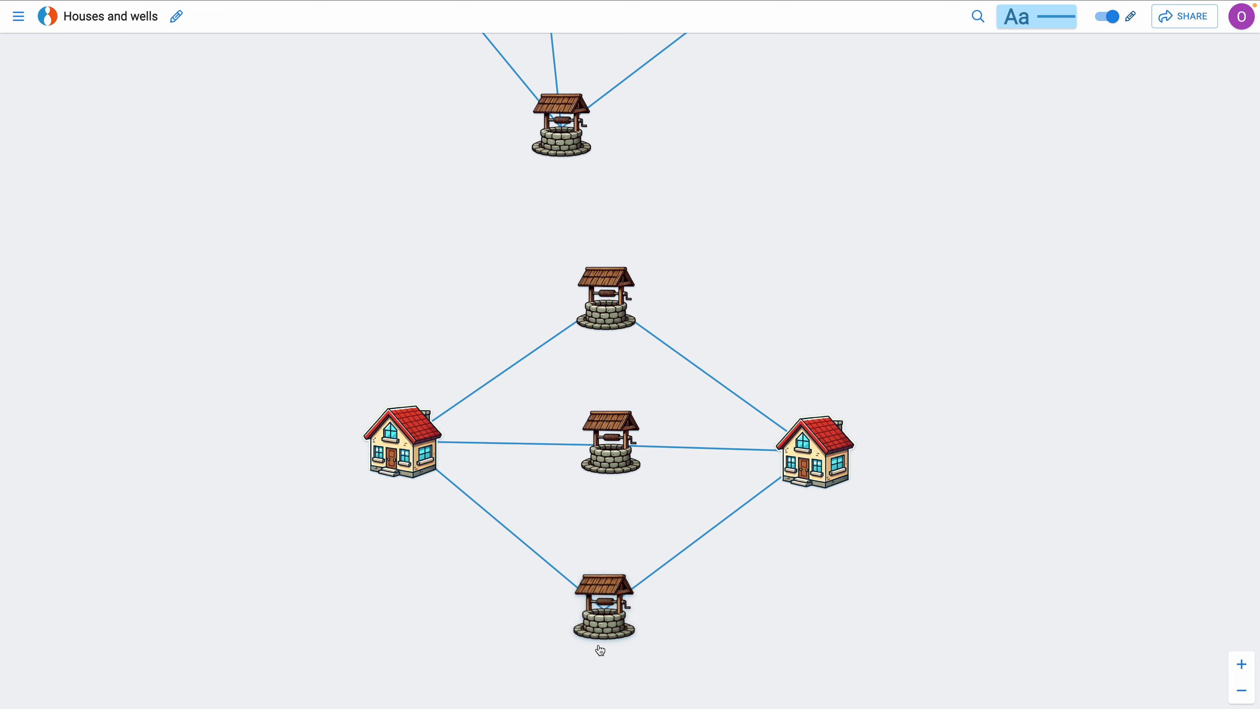
{"action": "left_click", "coordinate": [600, 630]}
{"action": "left_click", "coordinate": [413, 446]}
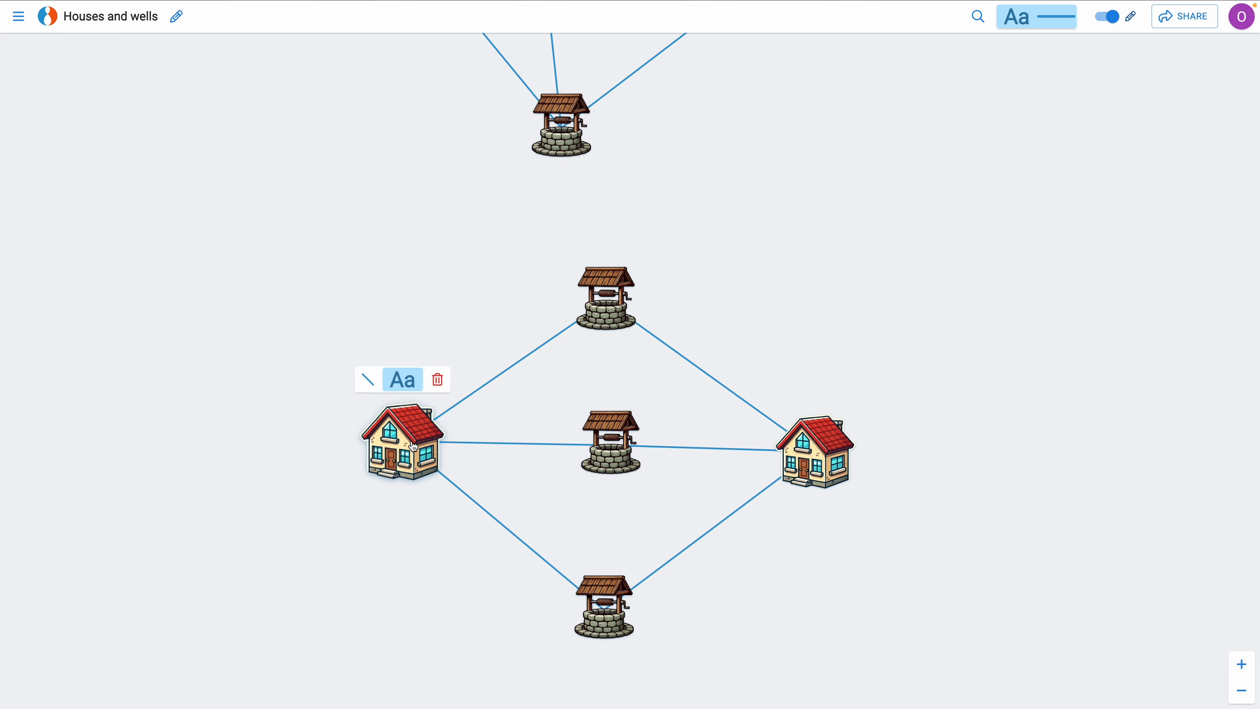
{"action": "left_click", "coordinate": [618, 501]}
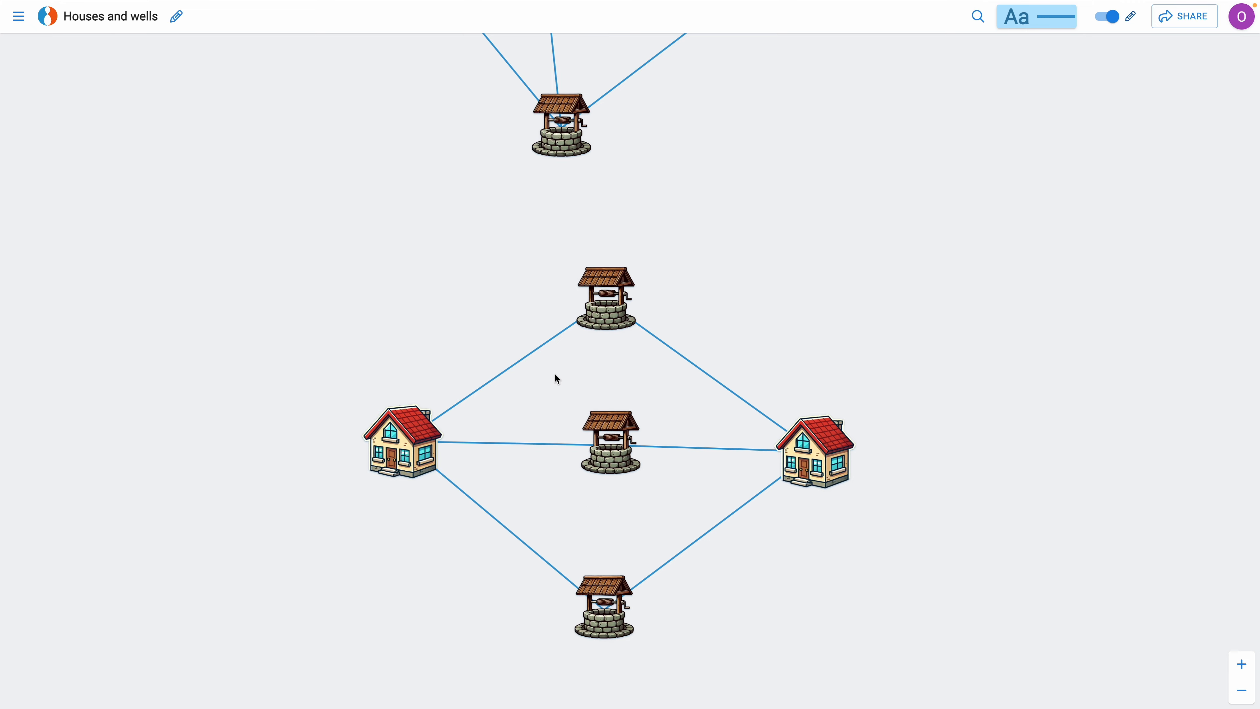
Step: Shift the upper and middle wells of the lower diagram further up
{"action": "left_click_drag", "start_coordinate": [611, 417], "coordinate": [609, 278]}
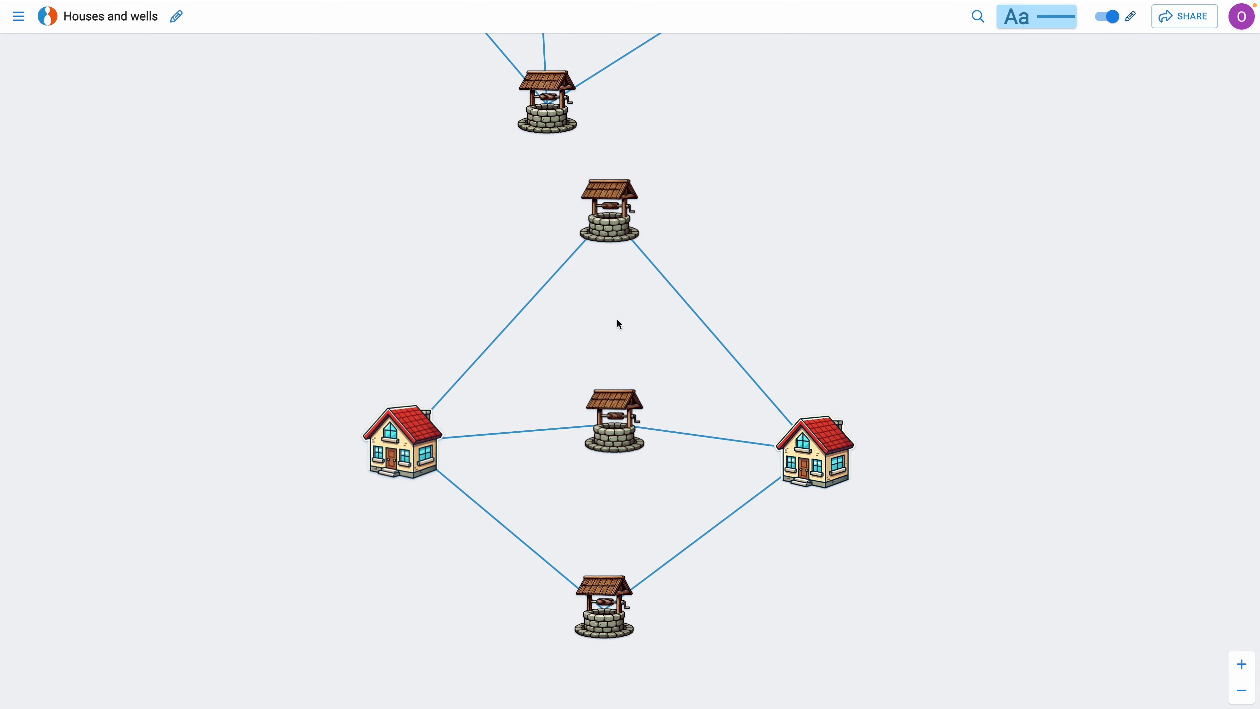
{"action": "left_click", "coordinate": [621, 248]}
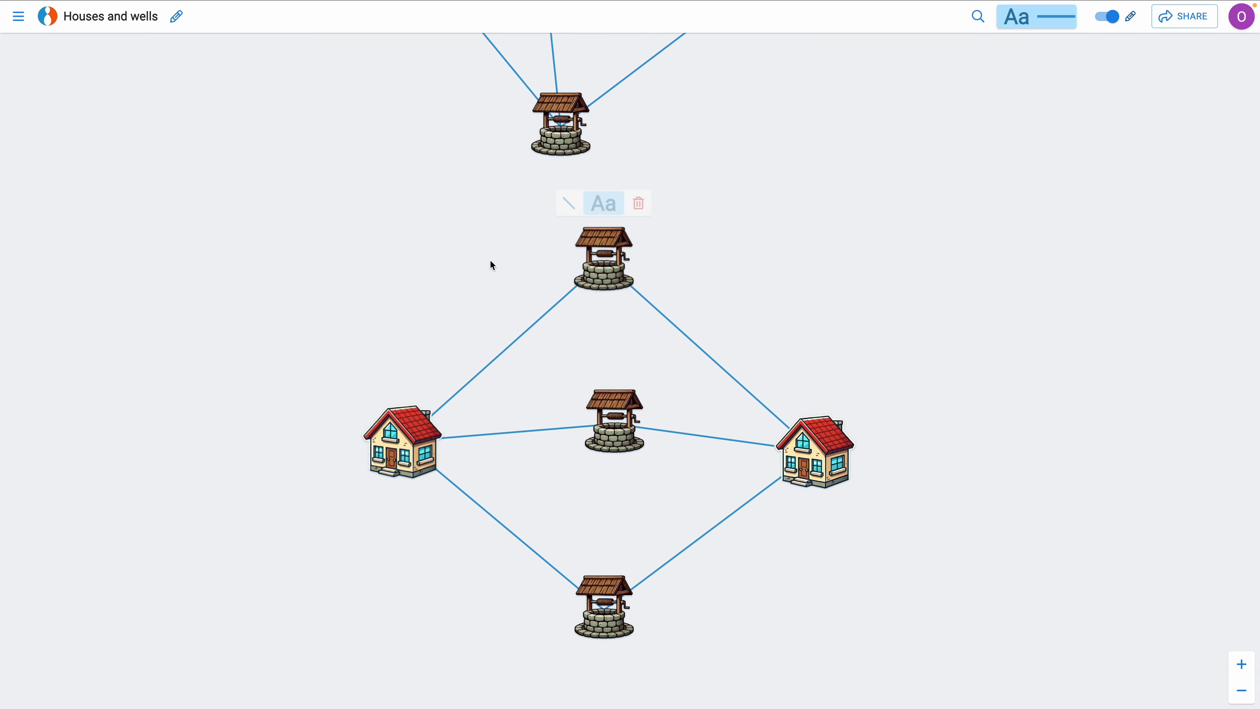
Step: Copy the inner house of the original diagram and paste it above the left house of the lower diagram
{"action": "scroll", "coordinate": [855, 225], "scroll_direction": "down", "scroll_amount": 3}
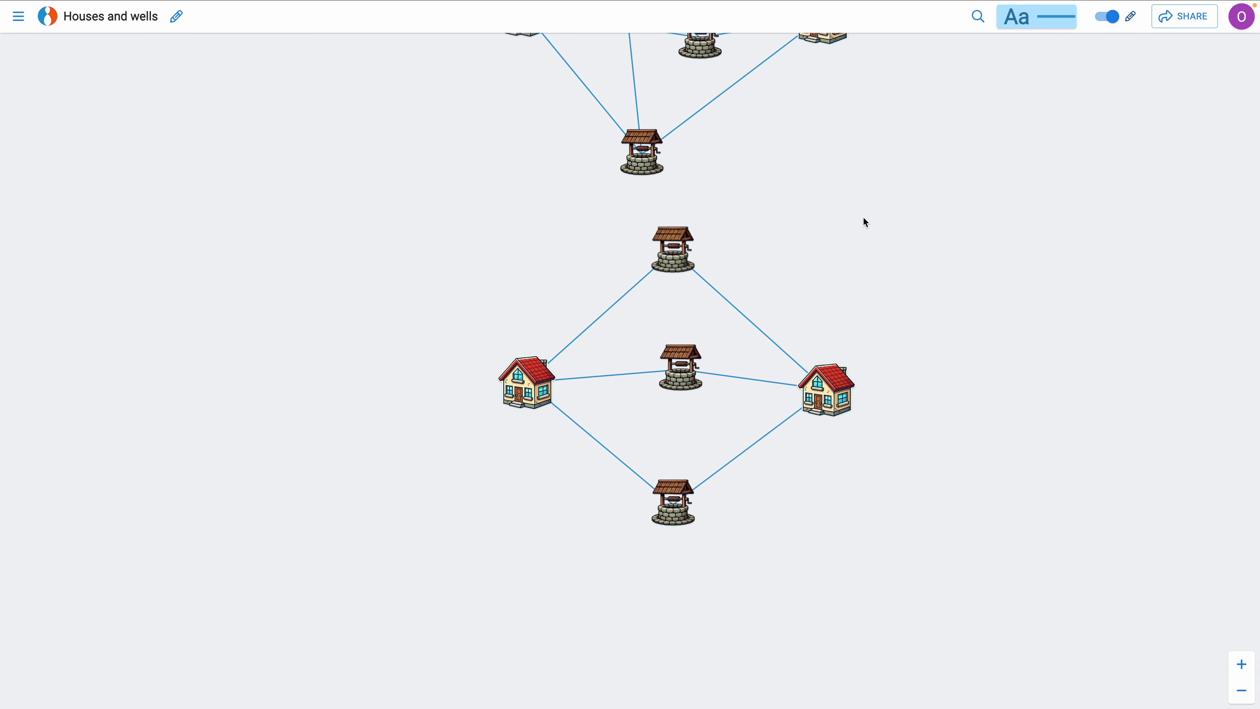
{"action": "left_click_drag", "start_coordinate": [846, 279], "coordinate": [593, 464]}
{"action": "left_click", "coordinate": [361, 243]}
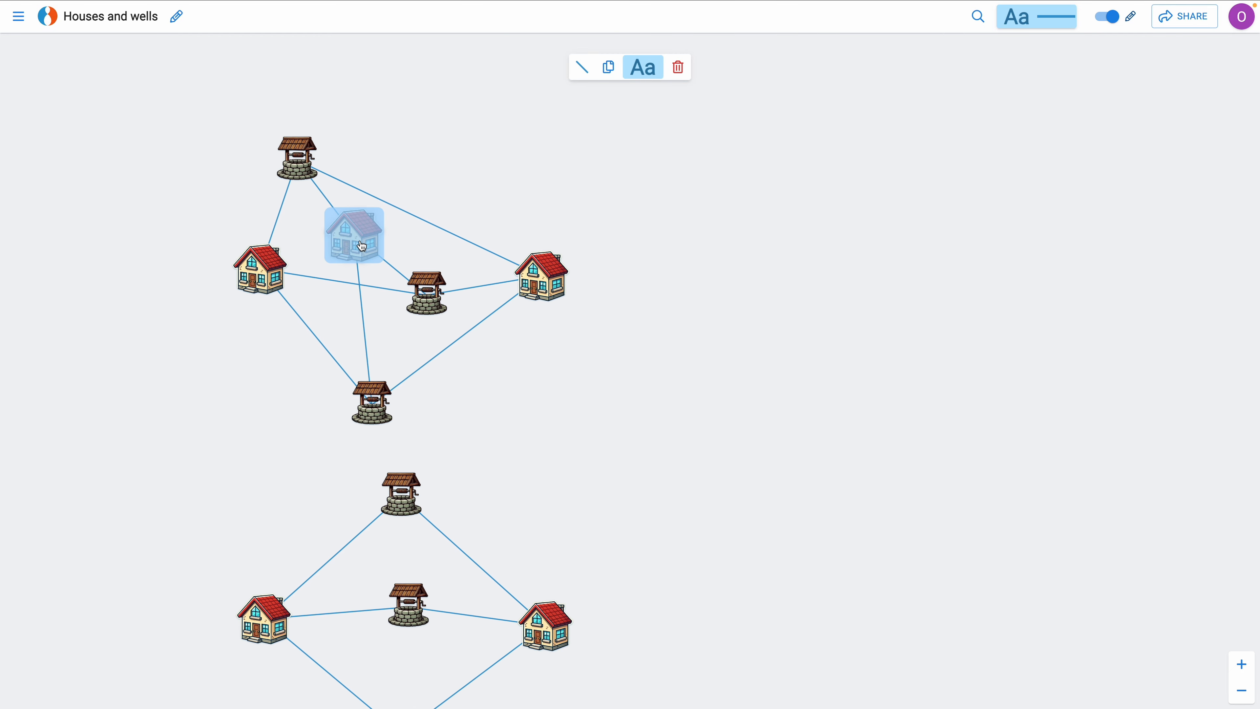
{"action": "left_click_drag", "start_coordinate": [314, 446], "coordinate": [427, 365]}
{"action": "left_click", "coordinate": [392, 391]}
{"action": "double_click", "coordinate": [393, 392]}
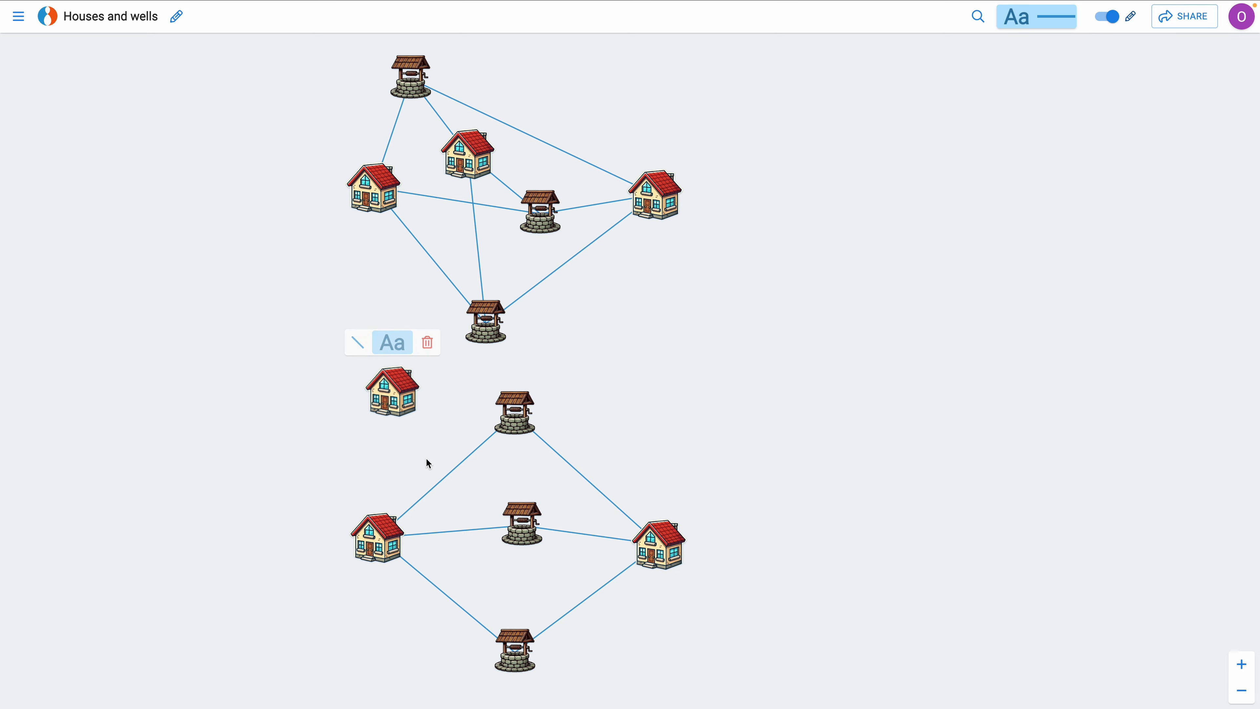
Step: Place the pasted house beside the upper well of the lower diagram and connect the two
{"action": "left_click_drag", "start_coordinate": [424, 461], "coordinate": [397, 391]}
{"action": "left_click_drag", "start_coordinate": [380, 336], "coordinate": [391, 357]}
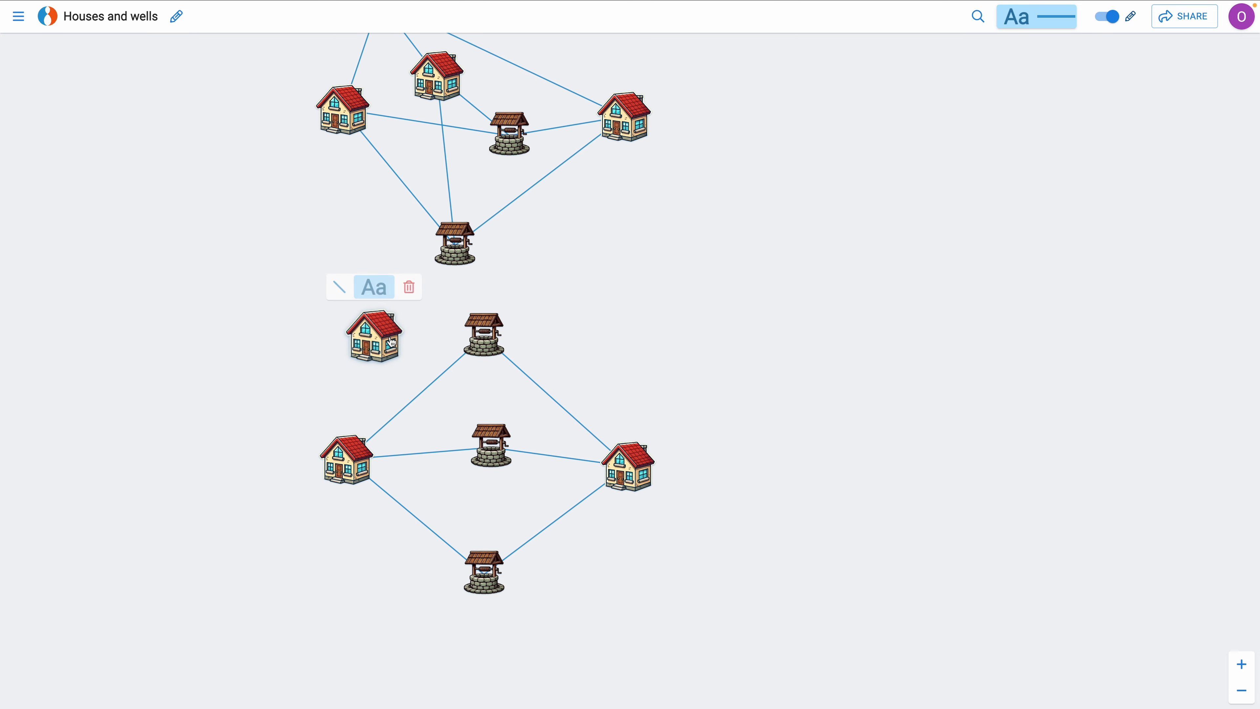
{"action": "left_click", "coordinate": [341, 289]}
{"action": "left_click", "coordinate": [481, 335]}
Step: Connect the pasted house to the lowest well through an empty cell placed outside the left house
{"action": "left_click", "coordinate": [362, 345]}
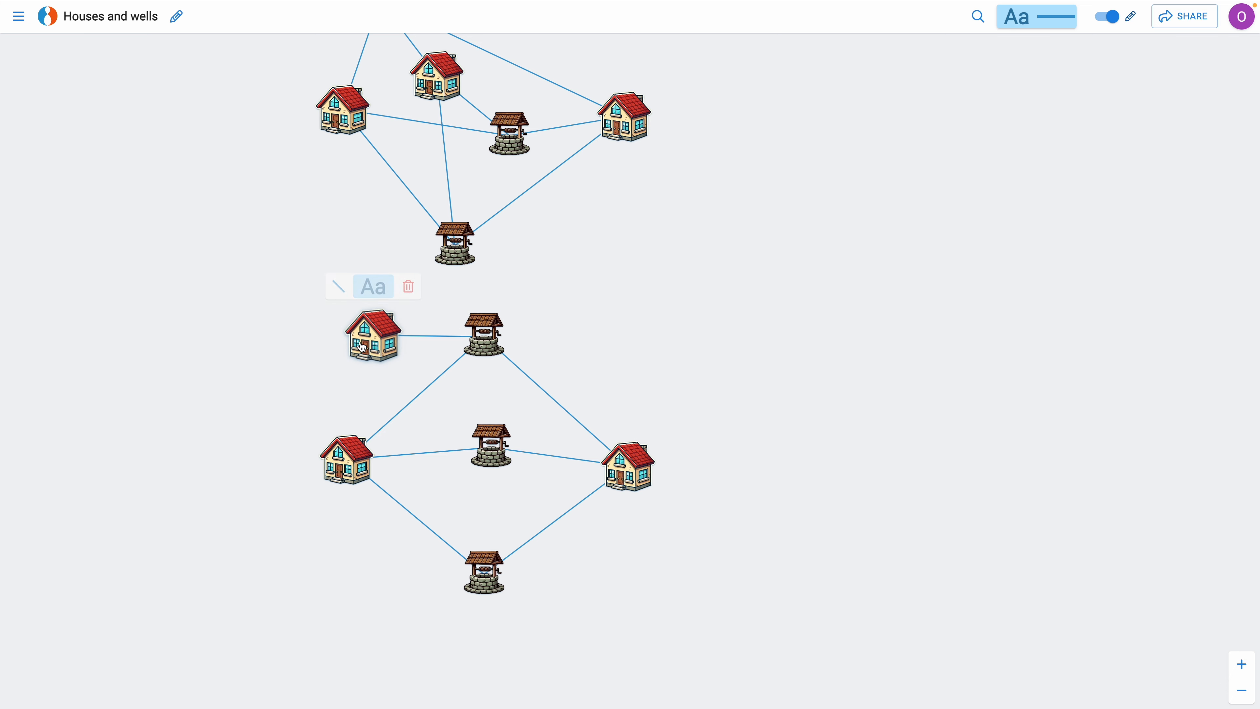
{"action": "left_click", "coordinate": [338, 286]}
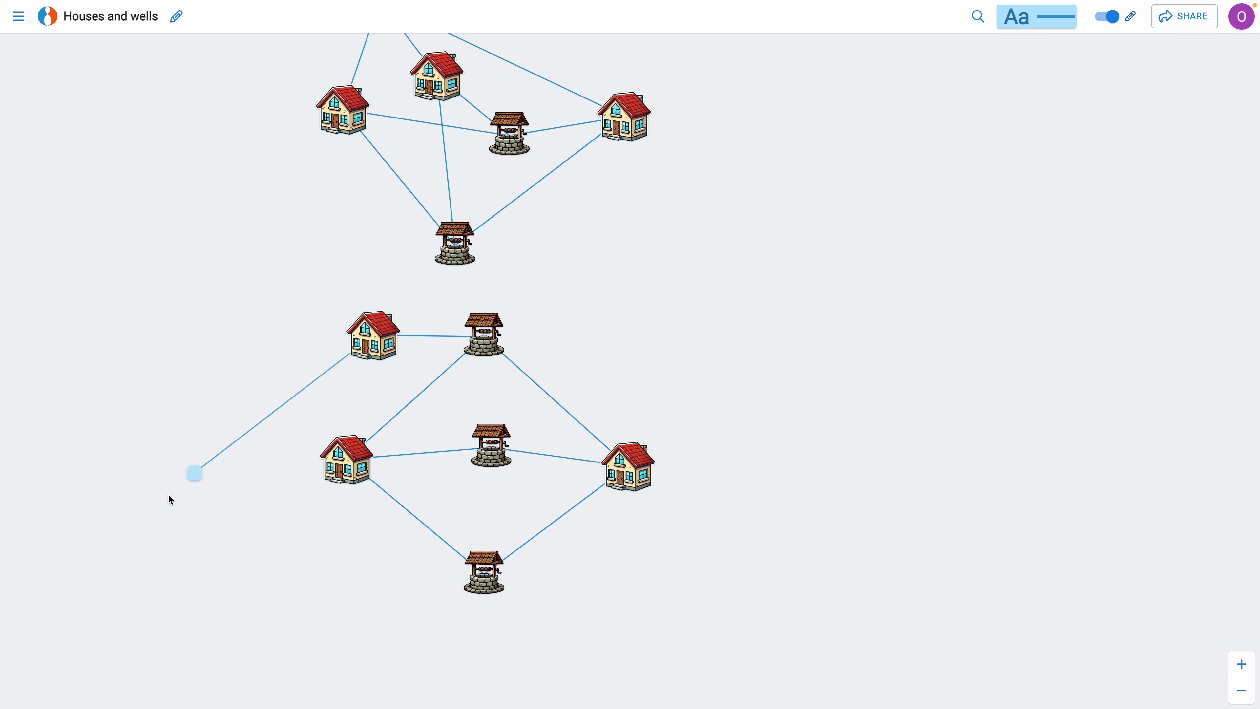
{"action": "left_click", "coordinate": [182, 486]}
{"action": "left_click", "coordinate": [150, 442]}
{"action": "left_click", "coordinate": [496, 552]}
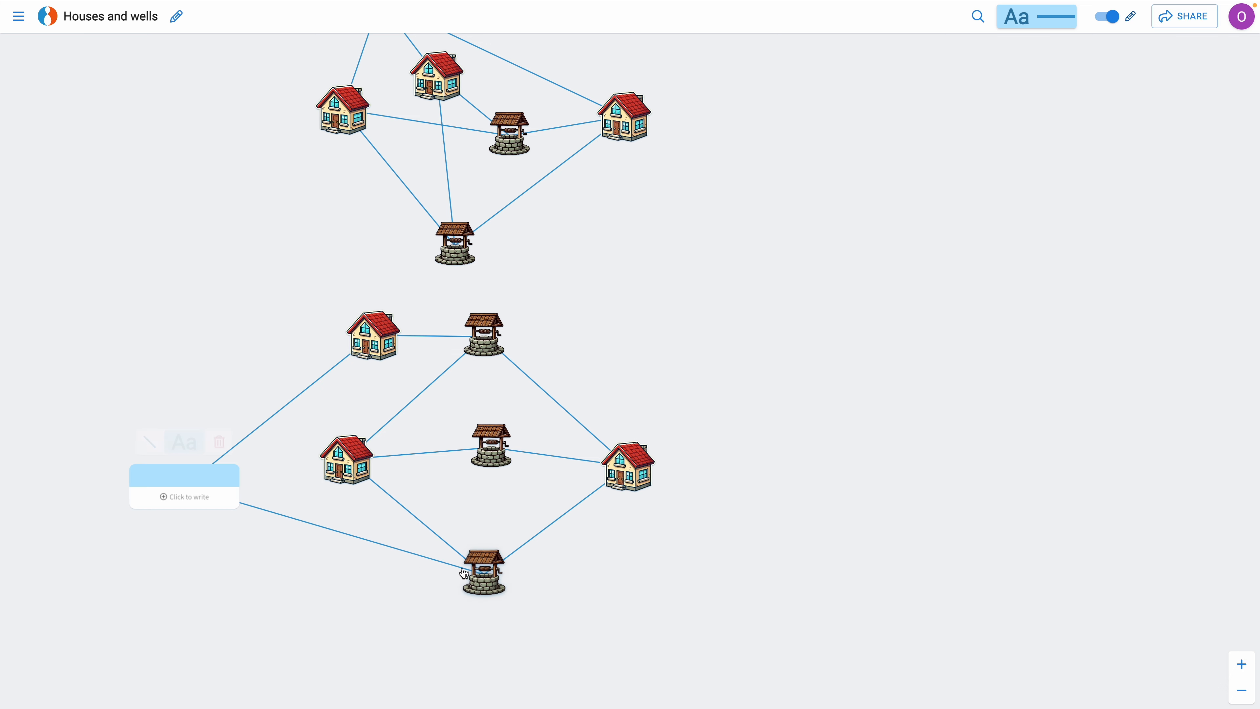
{"action": "left_click", "coordinate": [341, 618]}
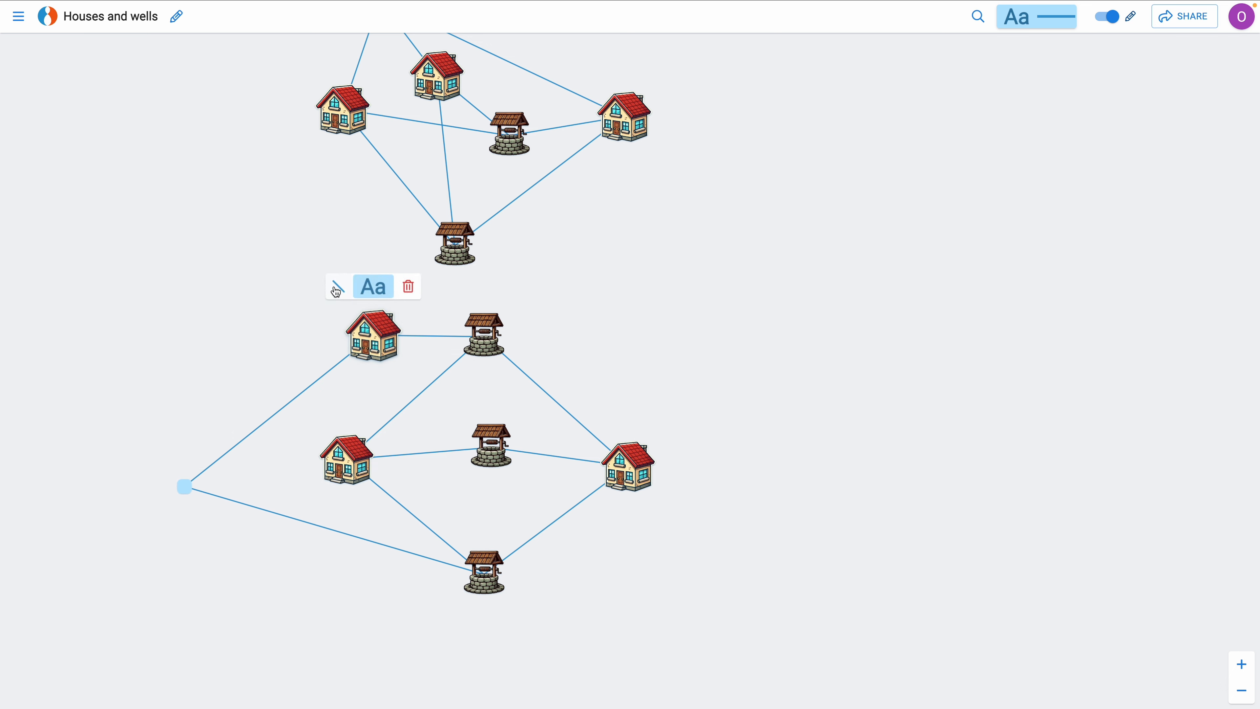
Step: Connect the pasted house to the middle well of the lower diagram
{"action": "left_click", "coordinate": [339, 287]}
{"action": "left_click", "coordinate": [465, 442]}
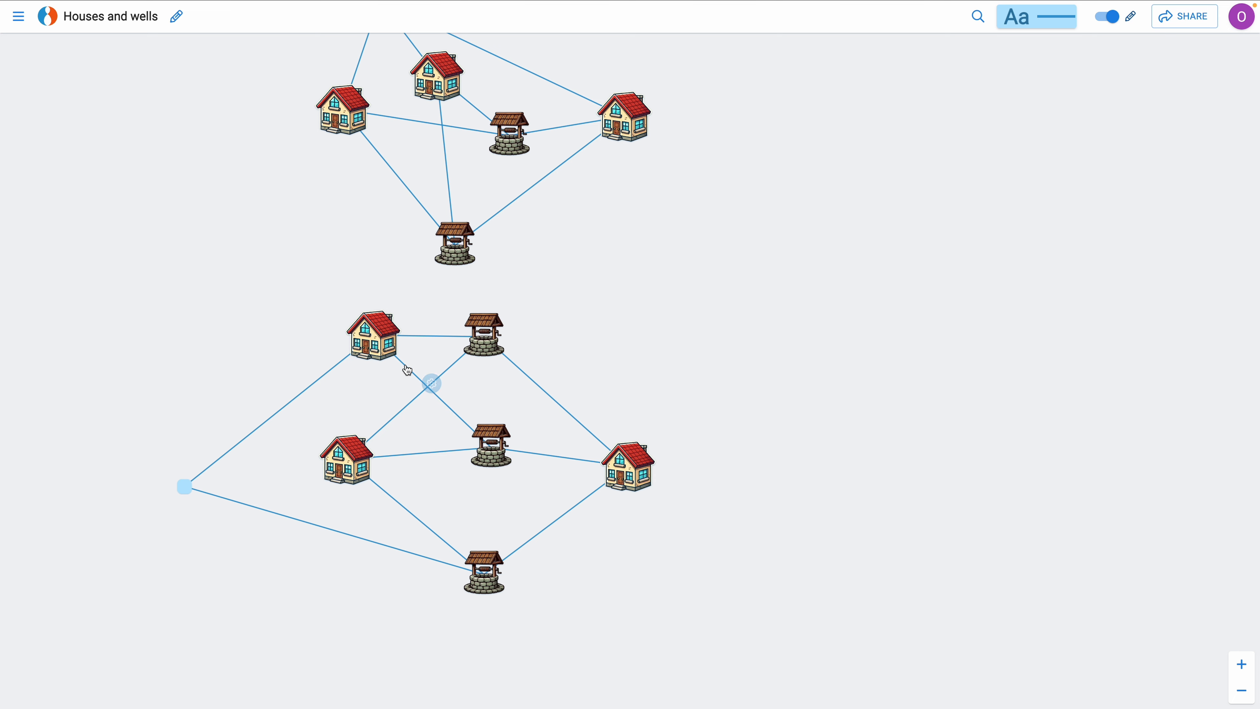
Step: Delete the empty cell outside the left house together with its two links
{"action": "left_click_drag", "start_coordinate": [178, 470], "coordinate": [236, 540]}
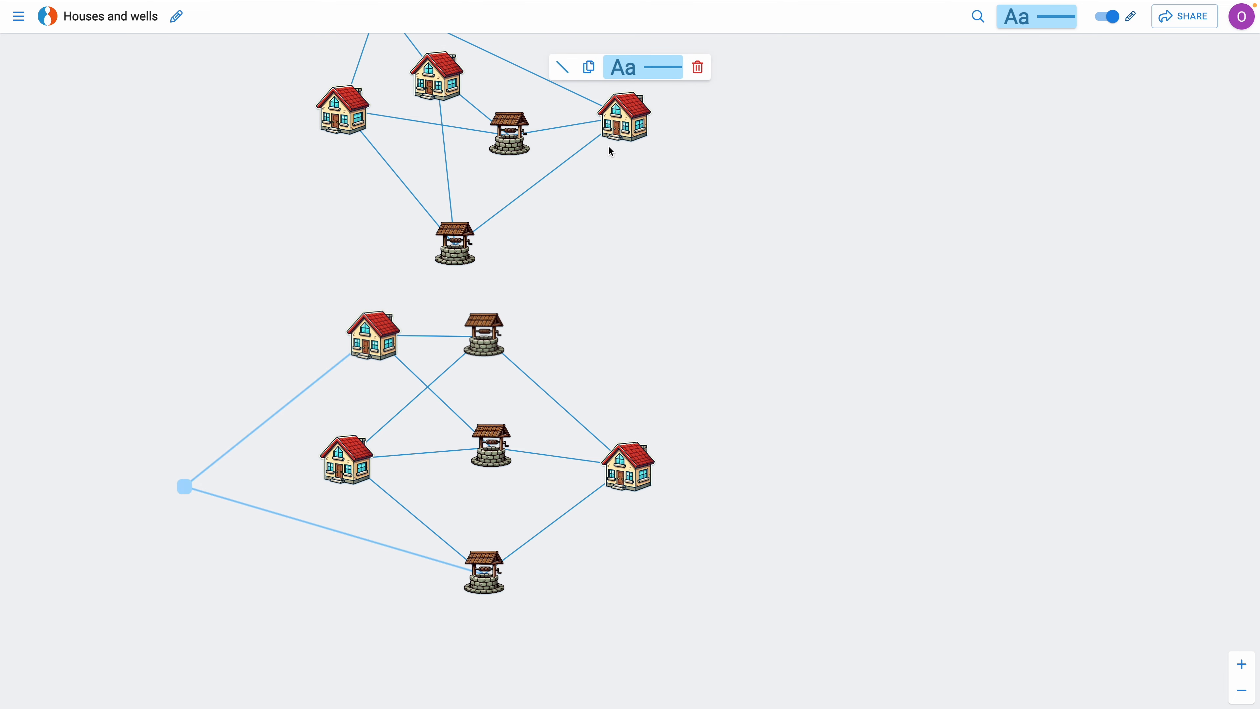
{"action": "left_click", "coordinate": [696, 70]}
Step: Try the pasted house between the upper and middle wells, spreading those two wells apart to make room
{"action": "left_click_drag", "start_coordinate": [400, 355], "coordinate": [520, 419]}
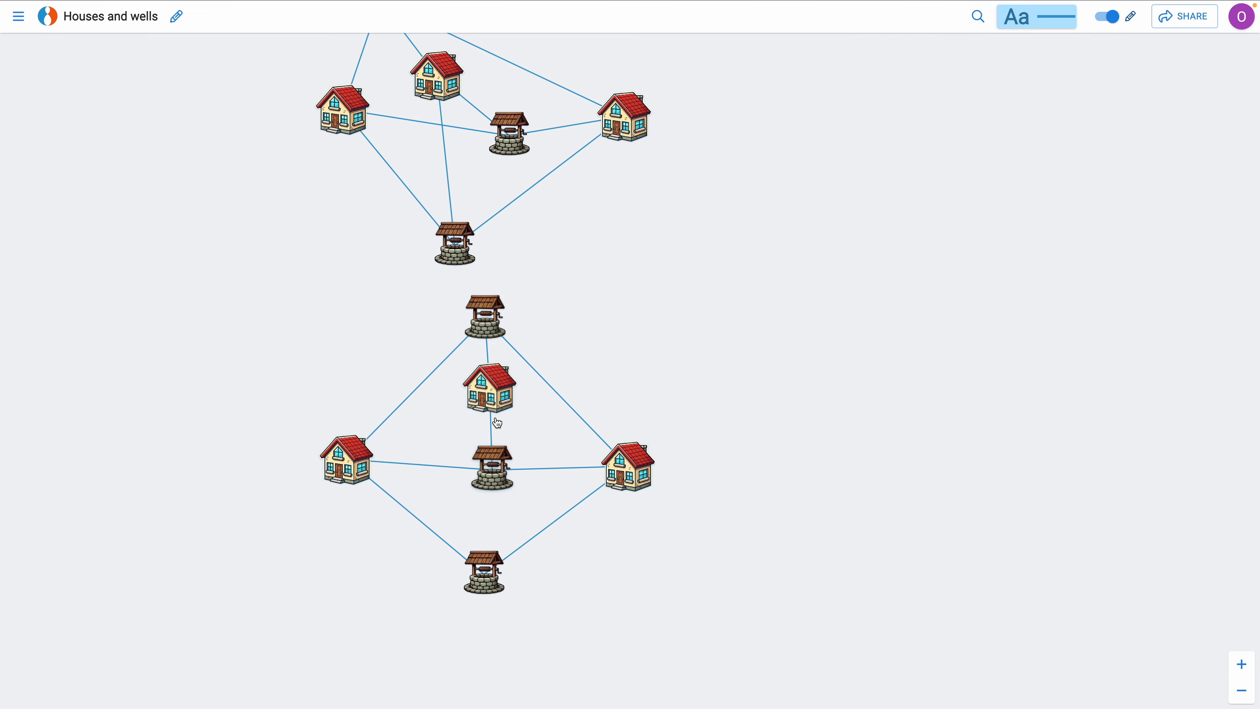
{"action": "mouse_move", "coordinate": [486, 600]}
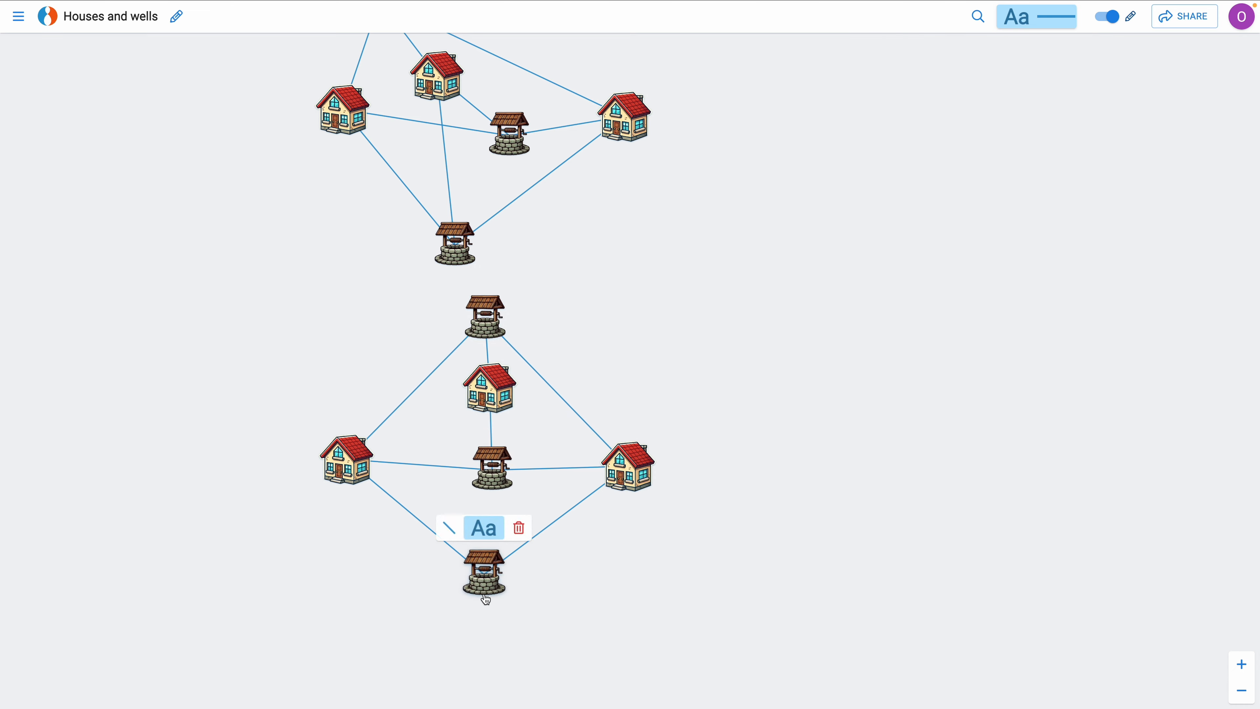
Step: Connect the pasted house to the lowest well and place it between the middle and lowest wells, moving the middle well aside
{"action": "left_click_drag", "start_coordinate": [489, 389], "coordinate": [483, 570]}
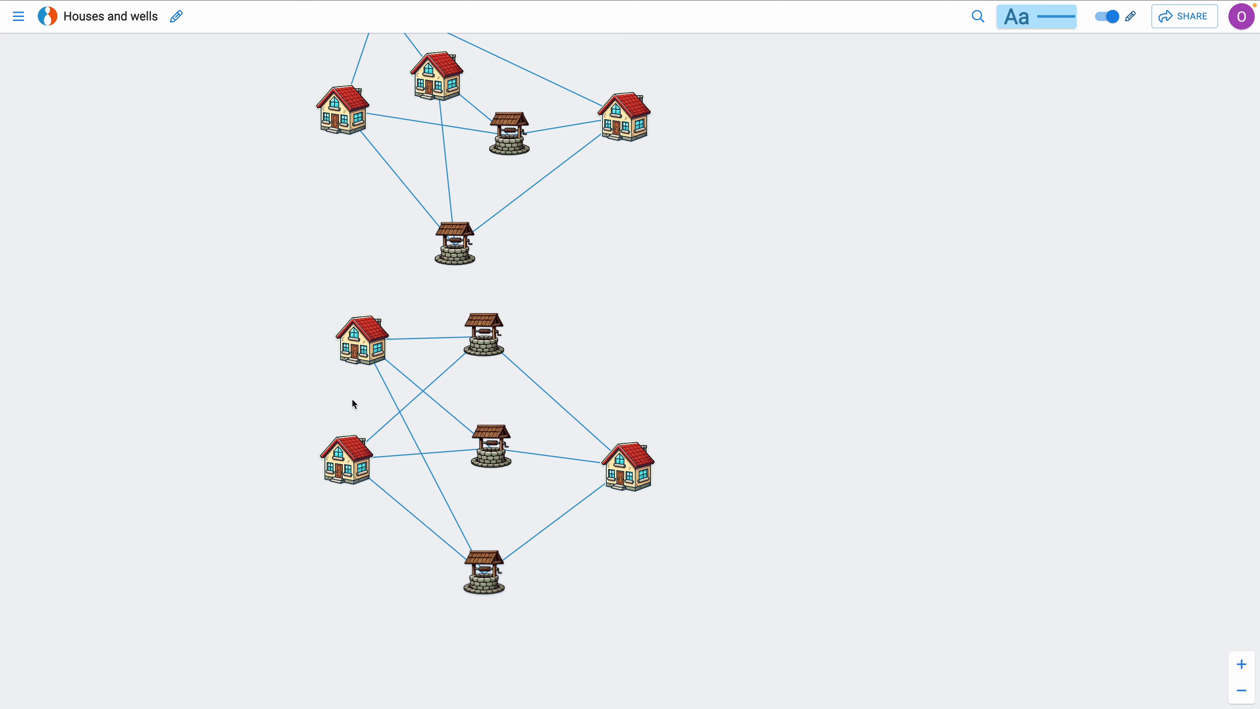
{"action": "left_click_drag", "start_coordinate": [370, 362], "coordinate": [456, 511]}
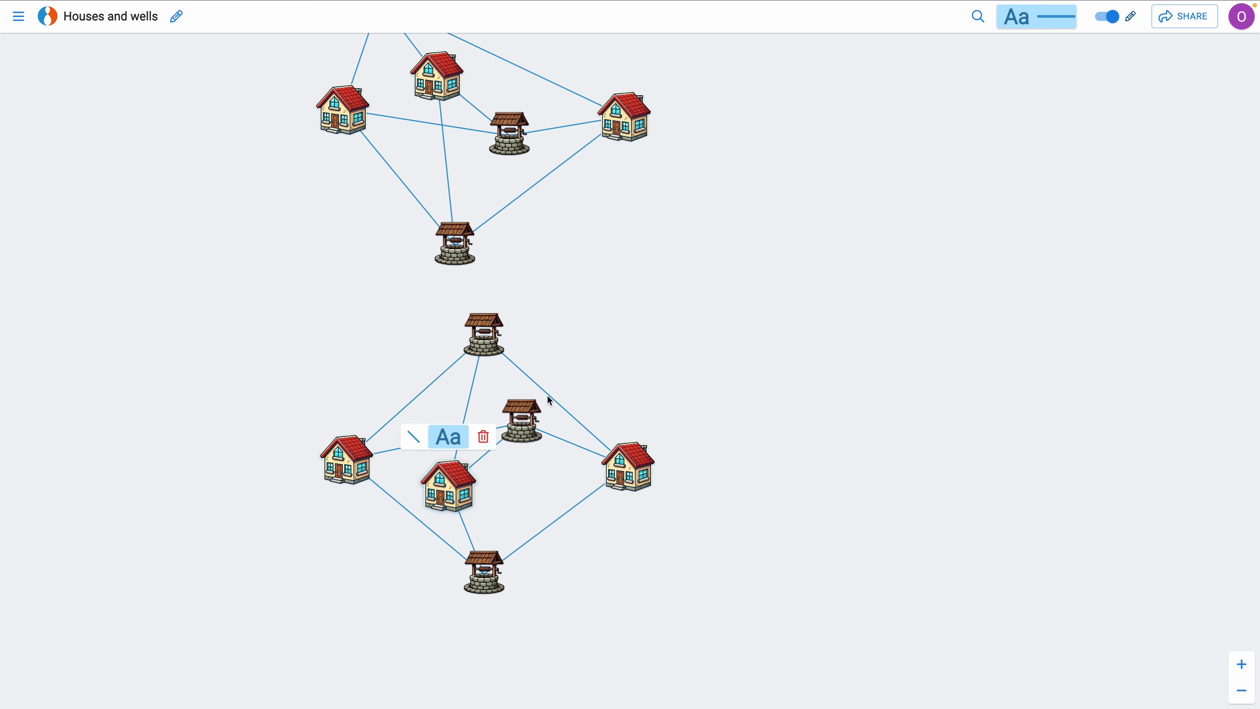
{"action": "left_click", "coordinate": [720, 310]}
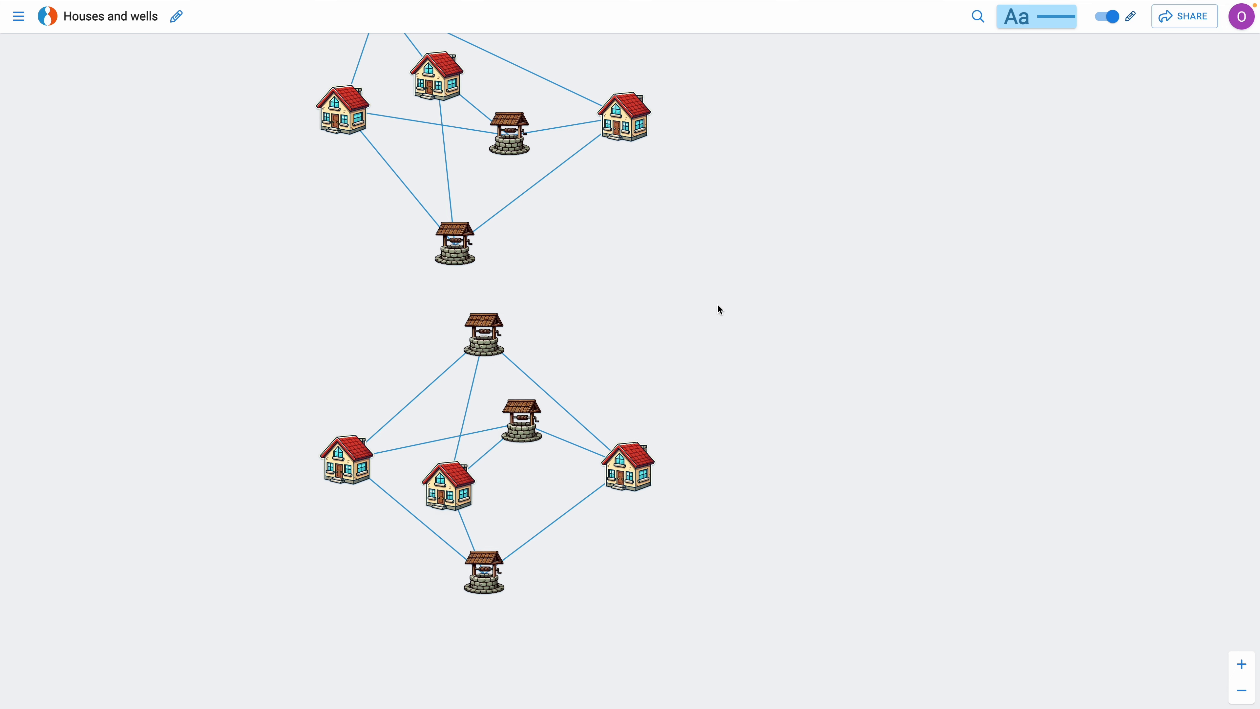
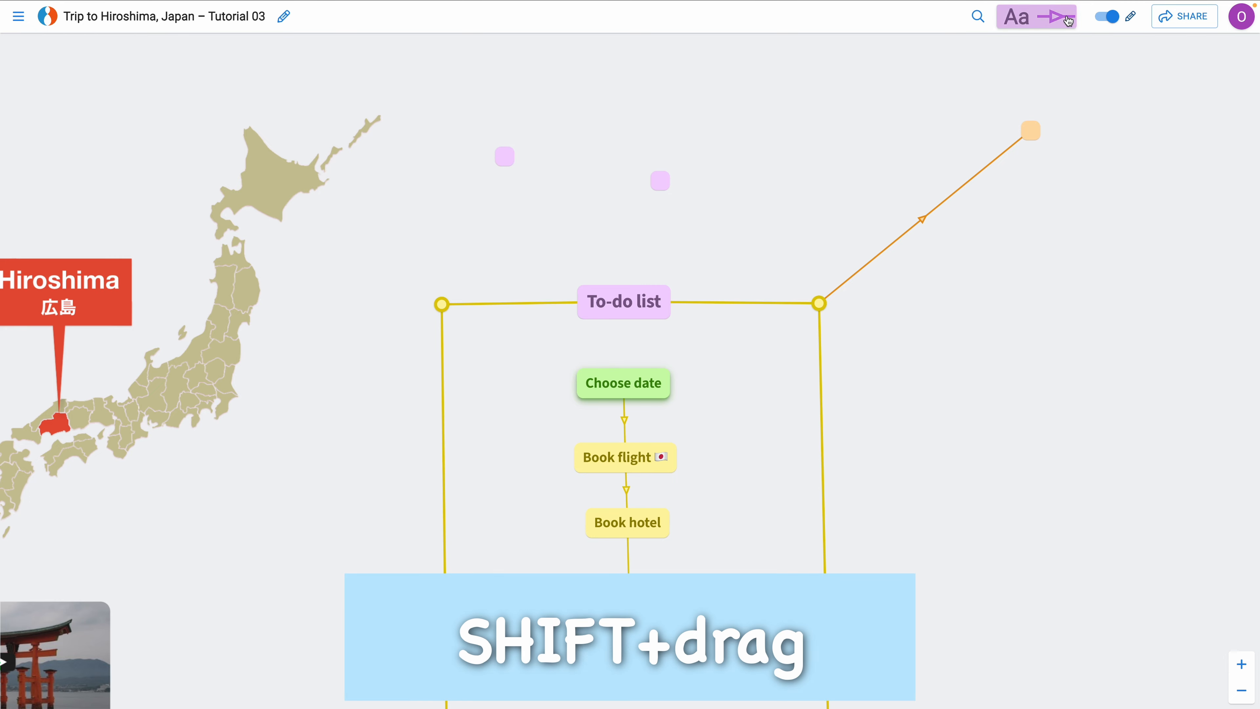
Step: Add four more empty cells in the current purple style above the To-do list cell
{"action": "left_click", "coordinate": [778, 170]}
{"action": "left_click", "coordinate": [690, 124]}
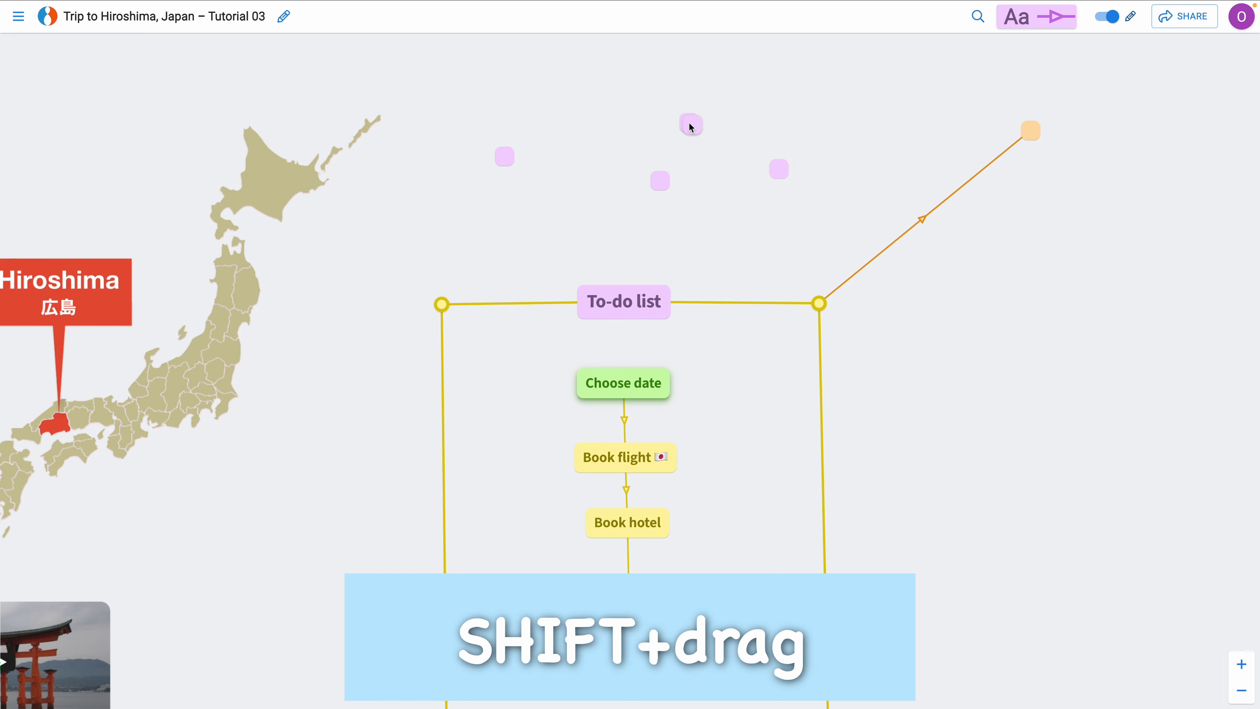
{"action": "left_click", "coordinate": [597, 170]}
{"action": "left_click", "coordinate": [710, 204]}
Step: Apply the current purple style to the Book flight, Book hotel and Learn a few phrases in Japanese cells
{"action": "left_click", "coordinate": [672, 453]}
{"action": "left_click", "coordinate": [657, 520]}
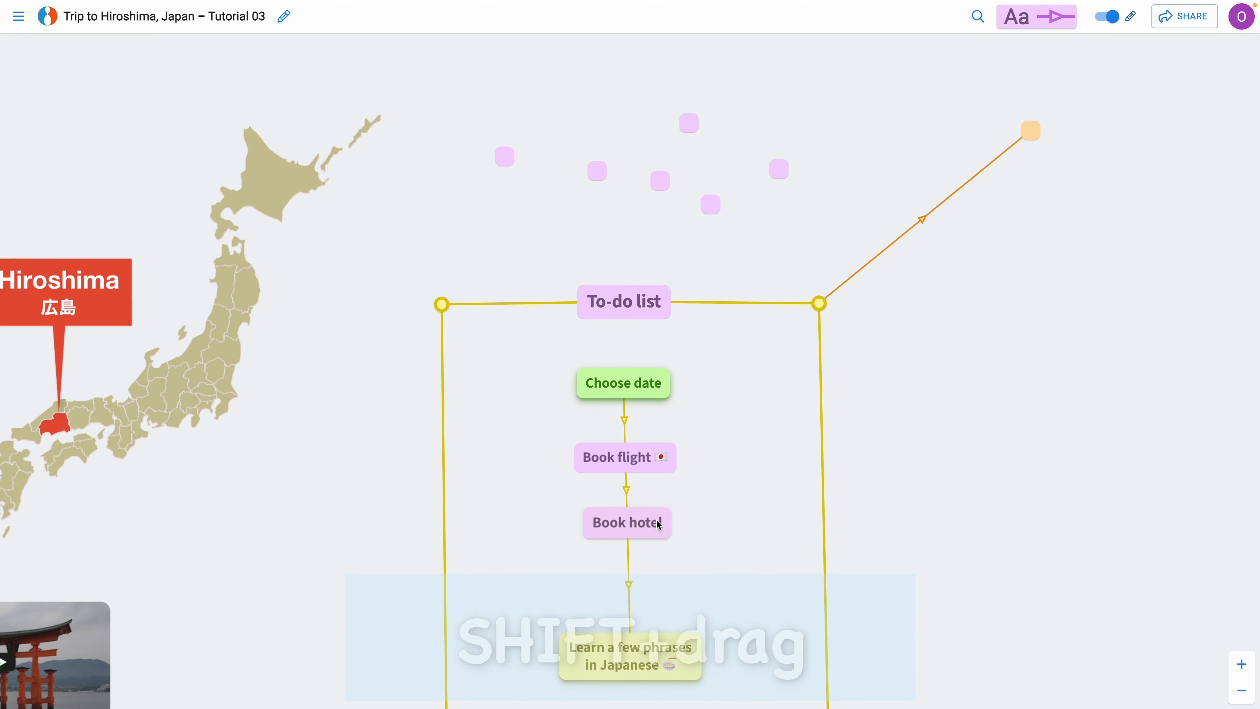
{"action": "left_click", "coordinate": [670, 650]}
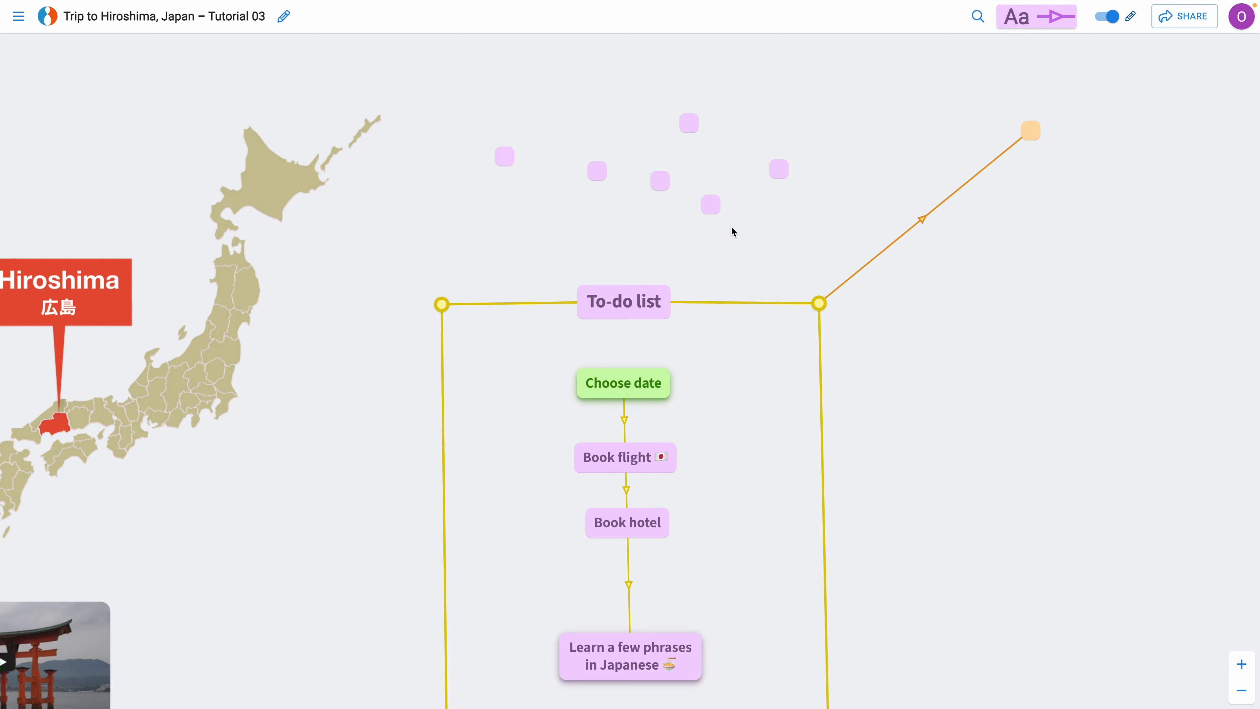
Step: Create an empty purple cell in the open area between the Top 10 destinations, Many old temples and Kyoto cells
{"action": "scroll", "coordinate": [731, 231], "scroll_direction": "down", "scroll_amount": 5}
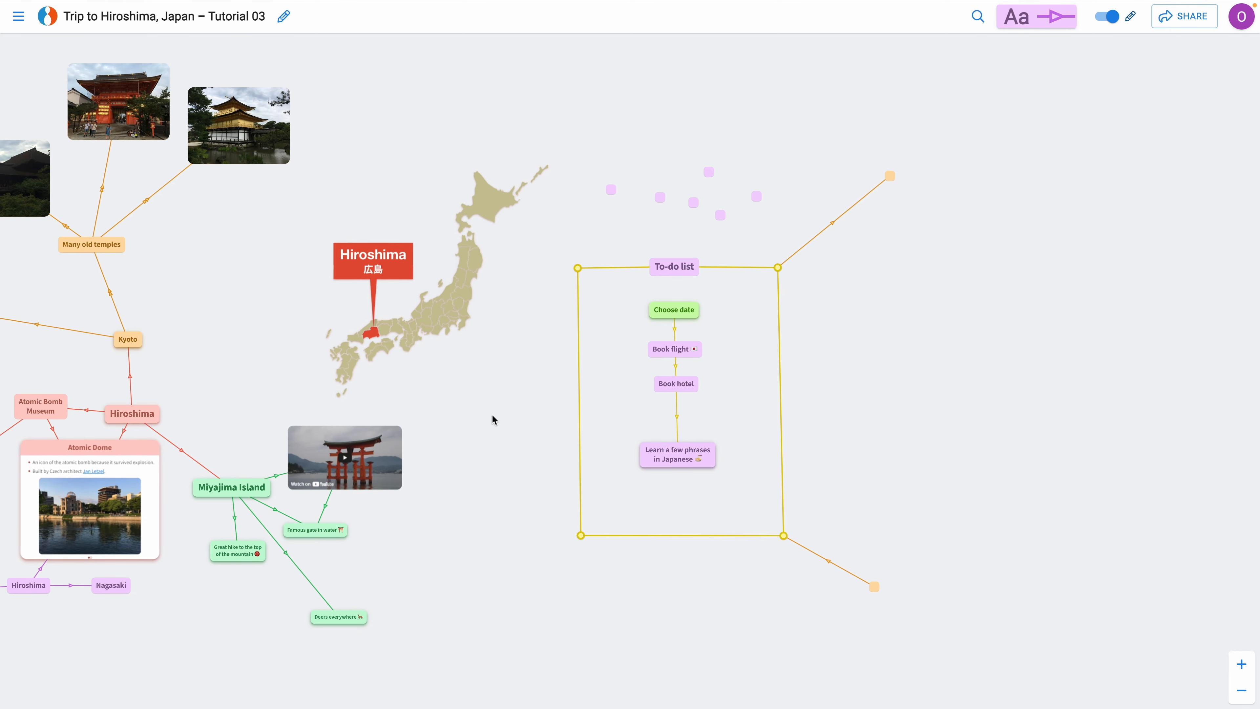
{"action": "left_click_drag", "start_coordinate": [515, 515], "coordinate": [894, 447]}
{"action": "scroll", "coordinate": [628, 238], "scroll_direction": "up", "scroll_amount": 4}
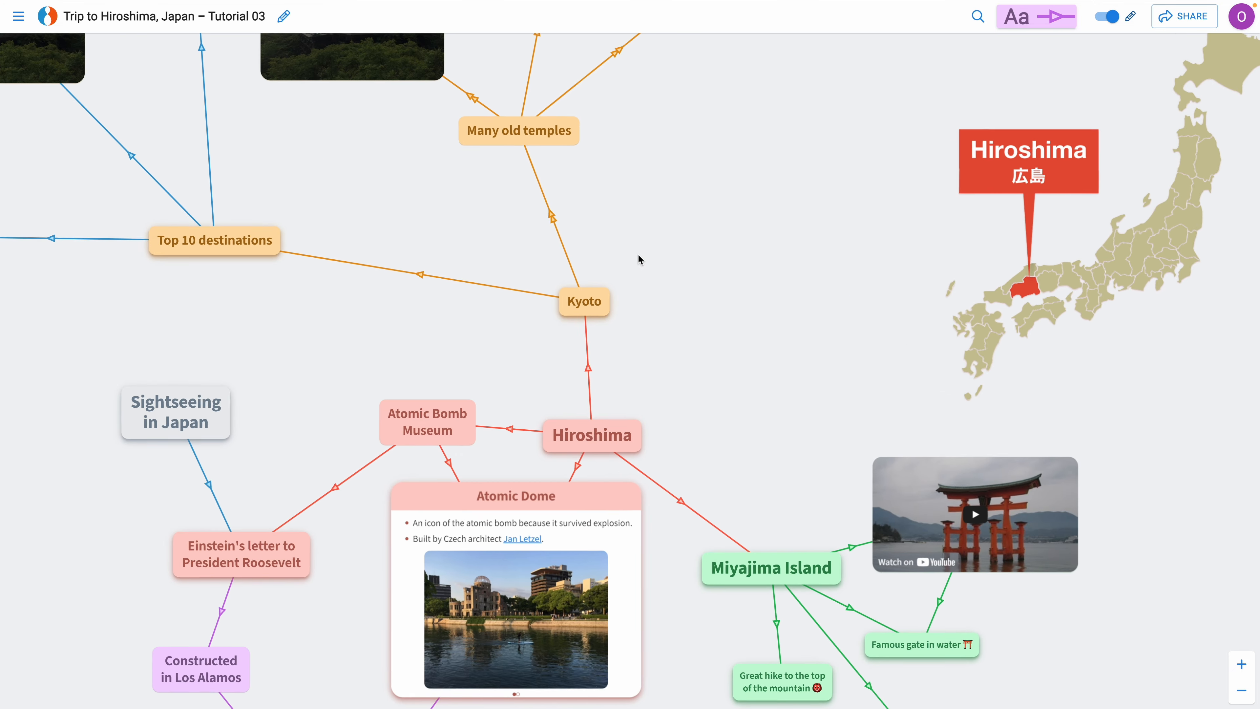
{"action": "scroll", "coordinate": [639, 254], "scroll_direction": "up", "scroll_amount": 3}
{"action": "left_click_drag", "start_coordinate": [639, 255], "coordinate": [754, 330]}
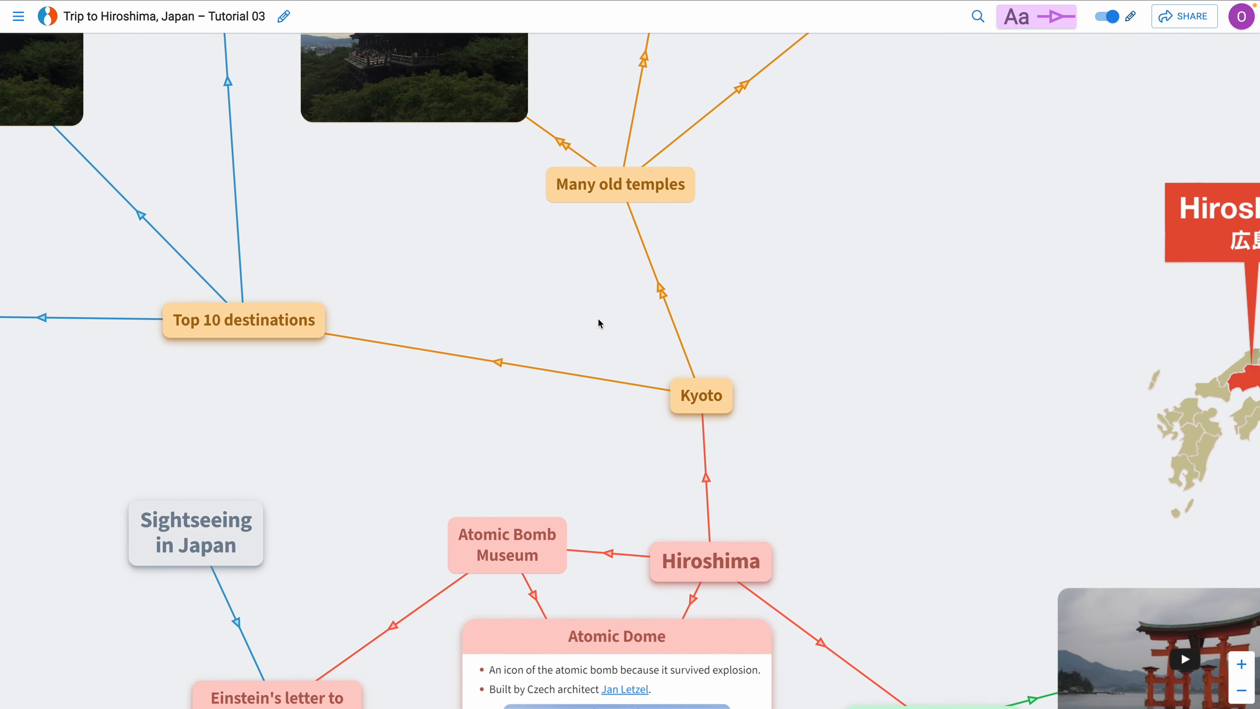
{"action": "double_click", "coordinate": [546, 310]}
{"action": "left_click", "coordinate": [419, 244]}
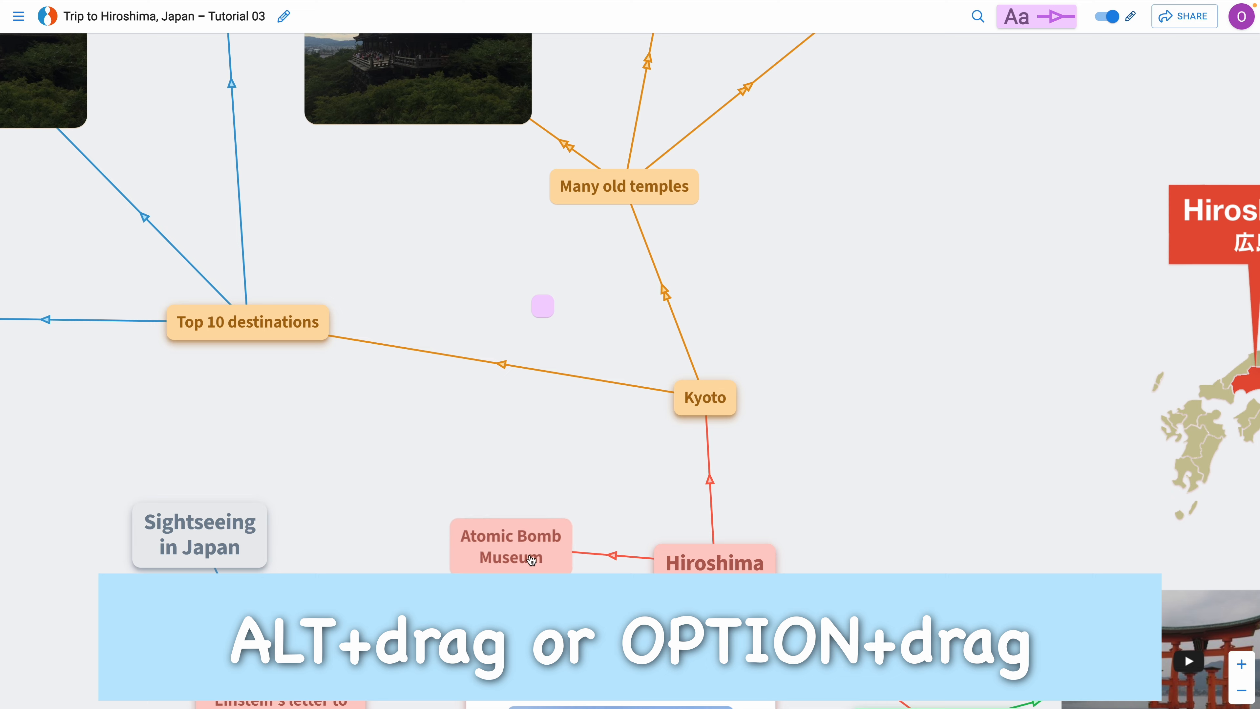
Step: Create a cell in the Atomic Bomb Museum cell's style above Sightseeing in Japan and title it "Normal size"
{"action": "mouse_move", "coordinate": [527, 555]}
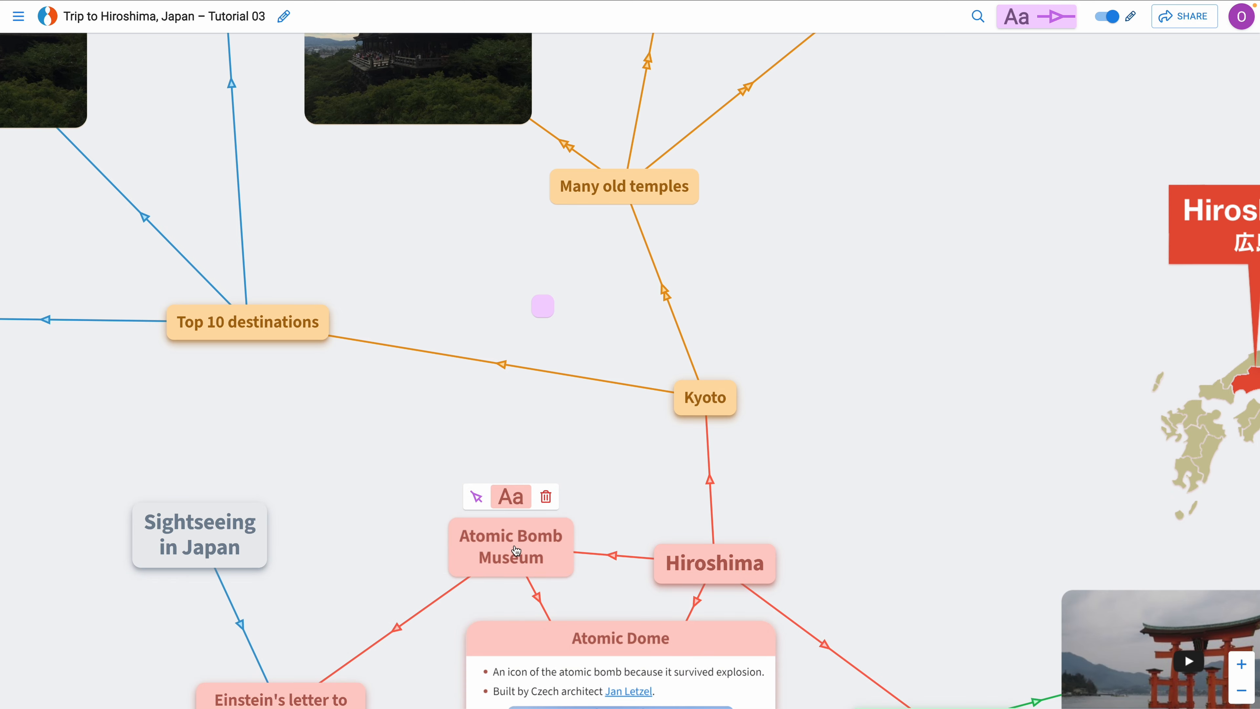
{"action": "left_click_drag", "start_coordinate": [516, 551], "coordinate": [391, 452]}
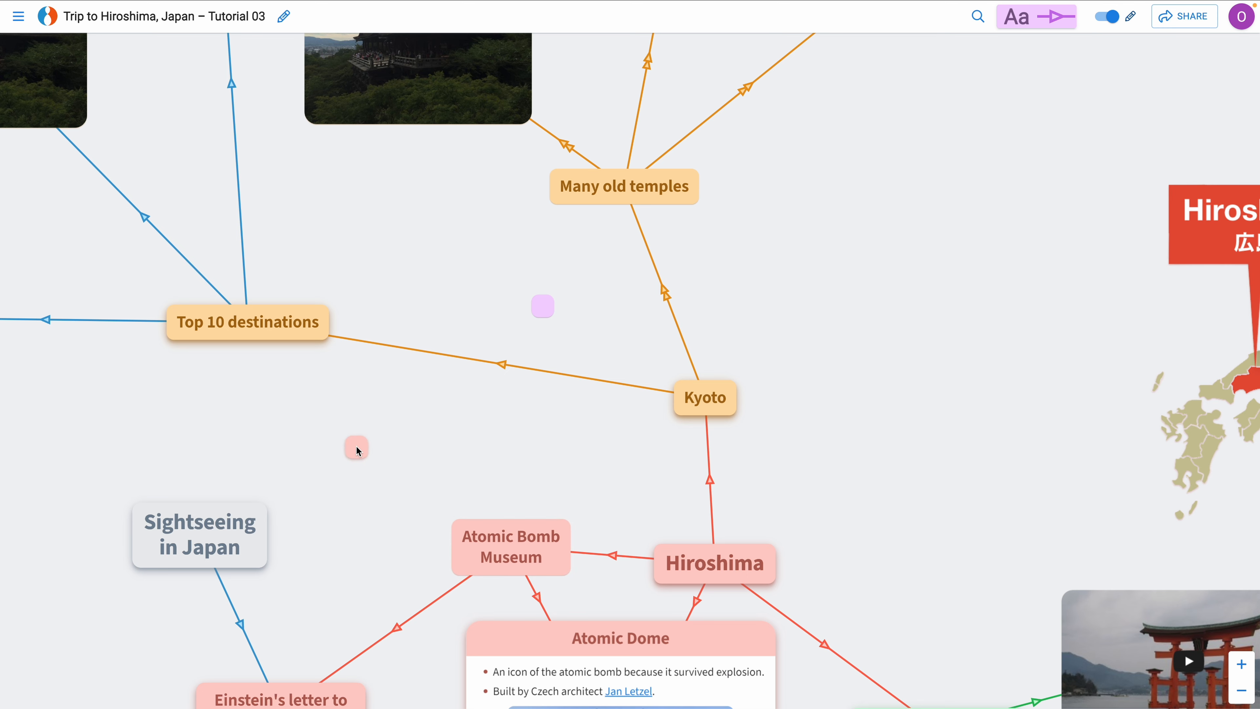
{"action": "left_click_drag", "start_coordinate": [357, 446], "coordinate": [357, 446]}
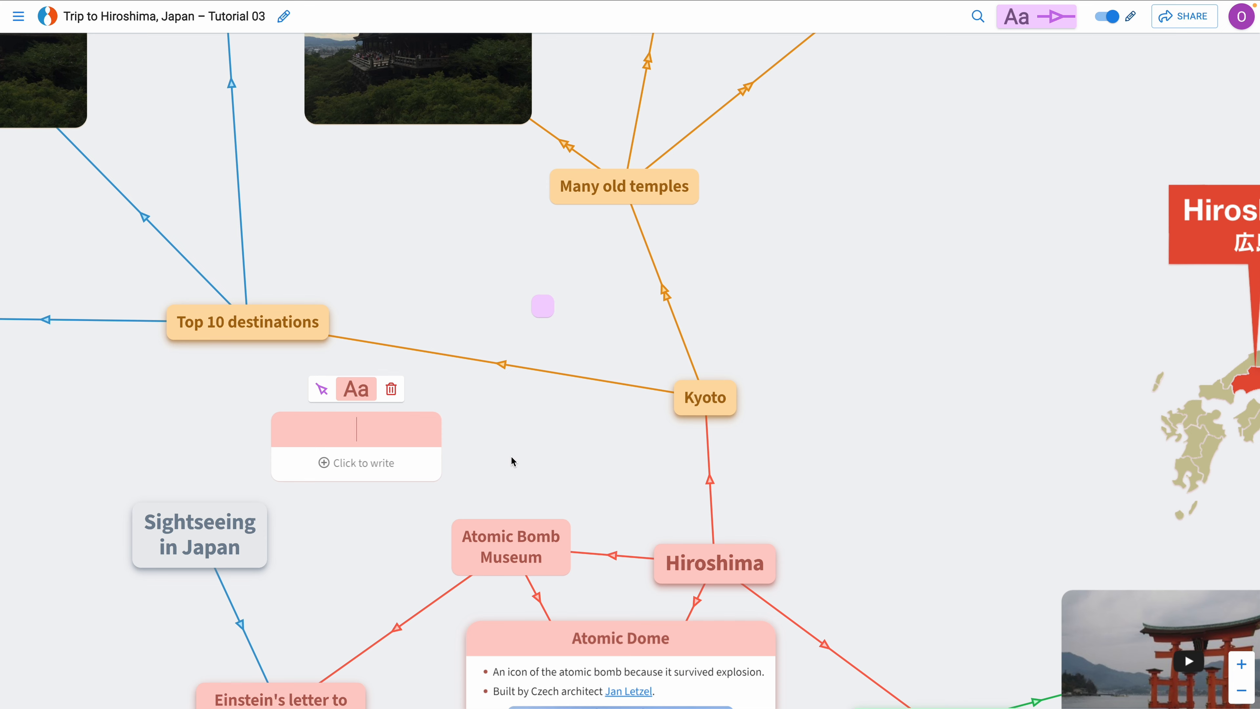
{"action": "type", "text": "Normal size"}
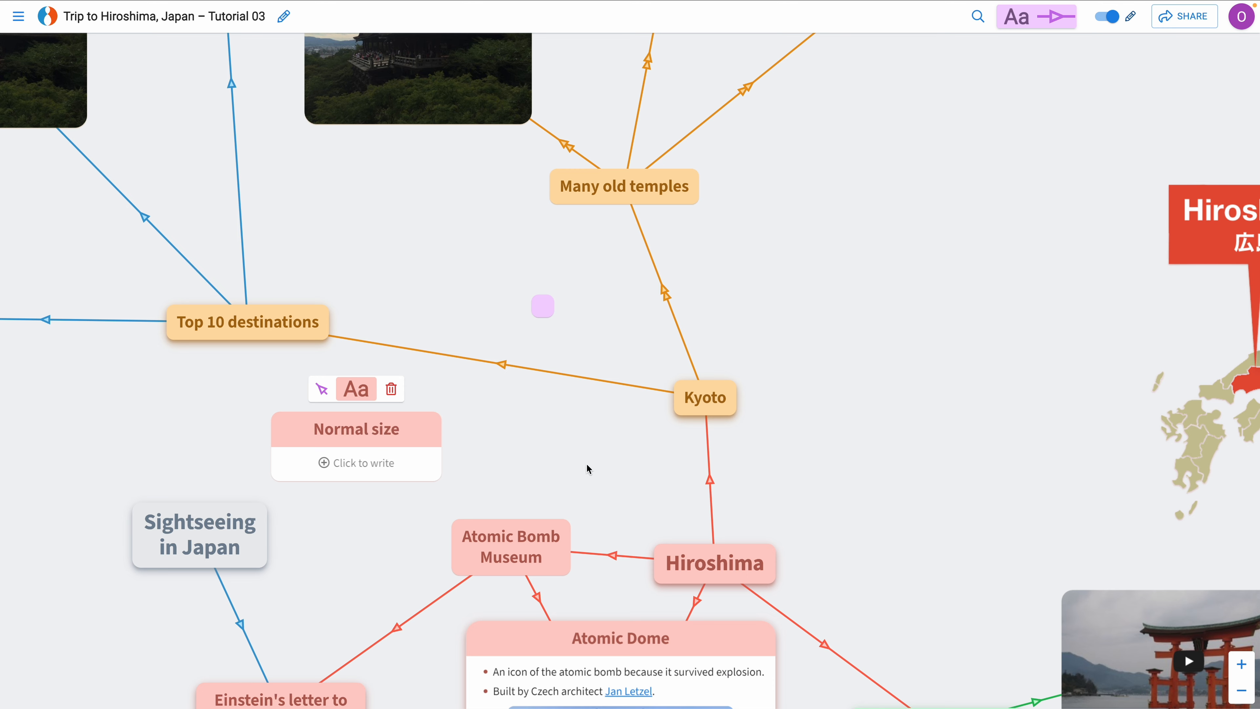
Step: Create a cell in the Hiroshima cell's style beside Kyoto and title it "Big size"
{"action": "left_click", "coordinate": [694, 570]}
{"action": "left_click_drag", "start_coordinate": [702, 574], "coordinate": [840, 456]}
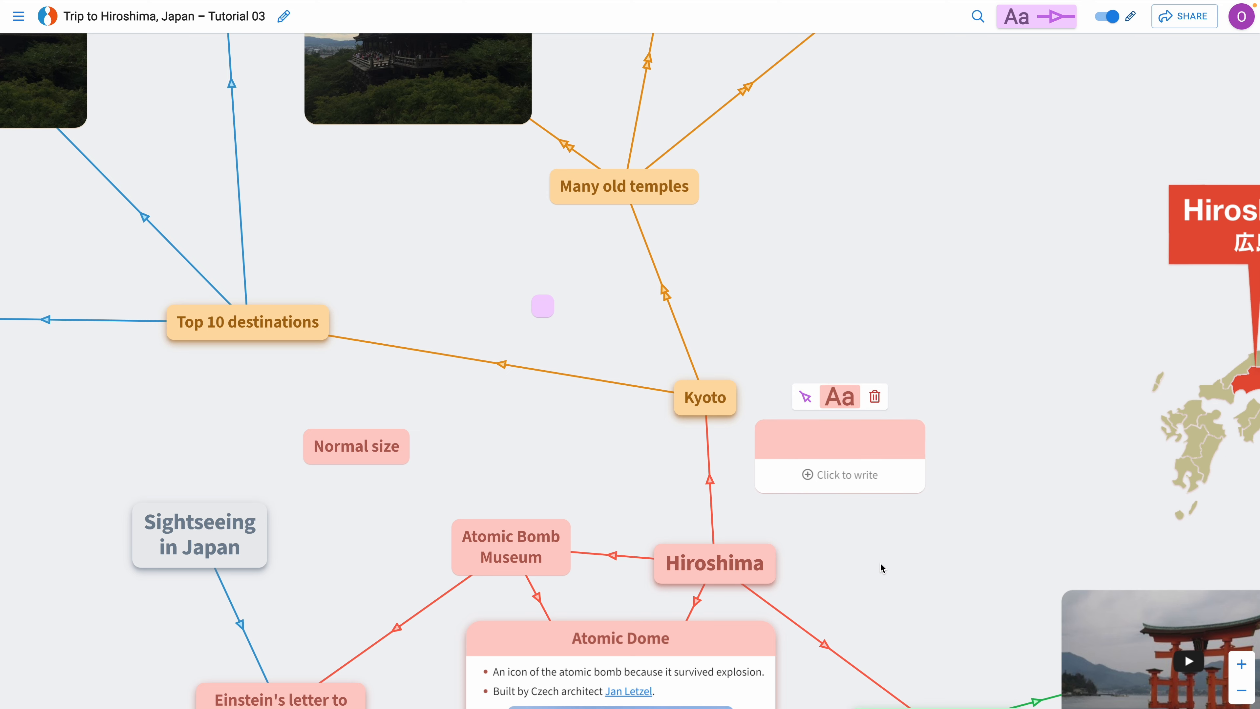
{"action": "type", "text": "Big size"}
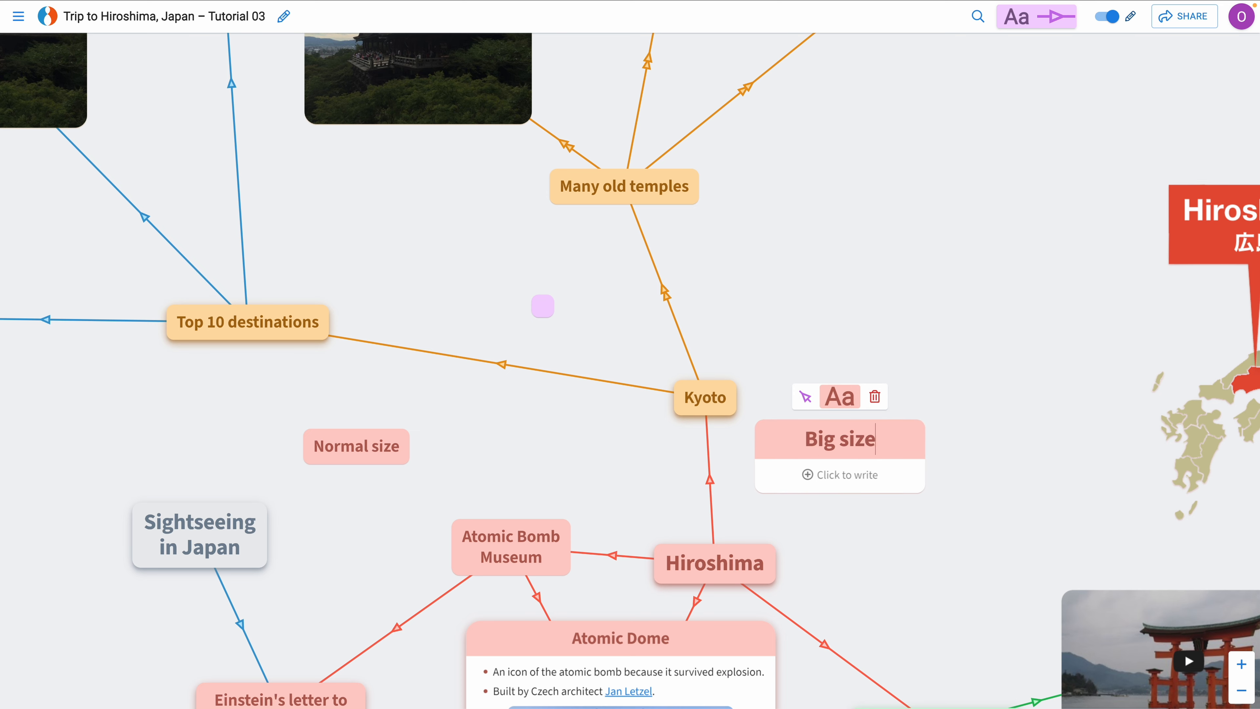
{"action": "left_click", "coordinate": [806, 338]}
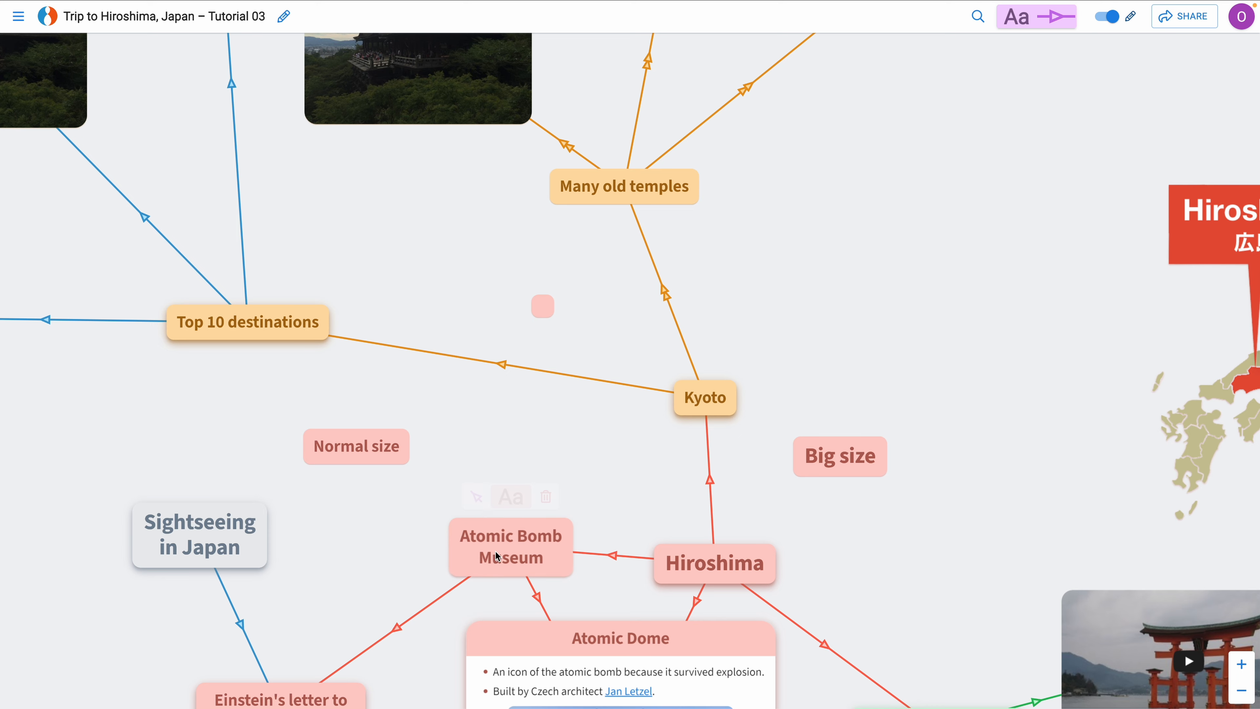
Step: Try the red style of the Atomic Bomb Museum and Hiroshima cells on the Top 10 destinations and Many old temples cells
{"action": "left_click", "coordinate": [281, 315]}
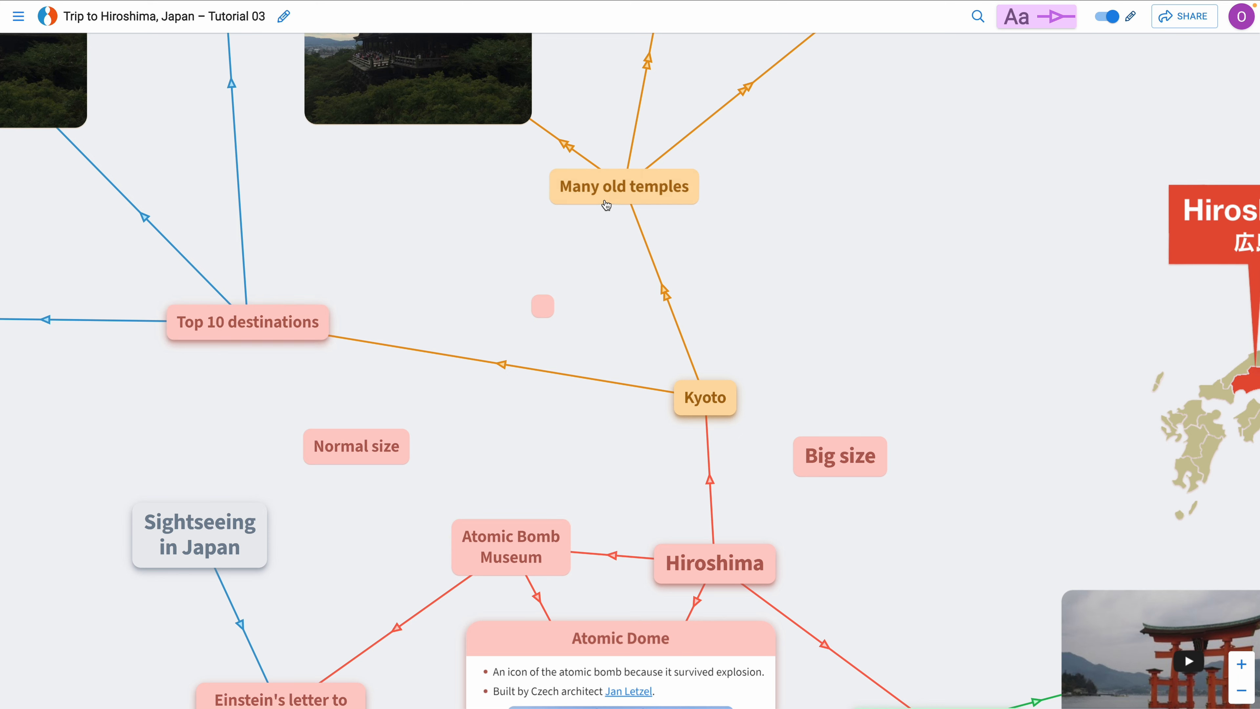
{"action": "left_click", "coordinate": [612, 199]}
{"action": "left_click", "coordinate": [248, 321]}
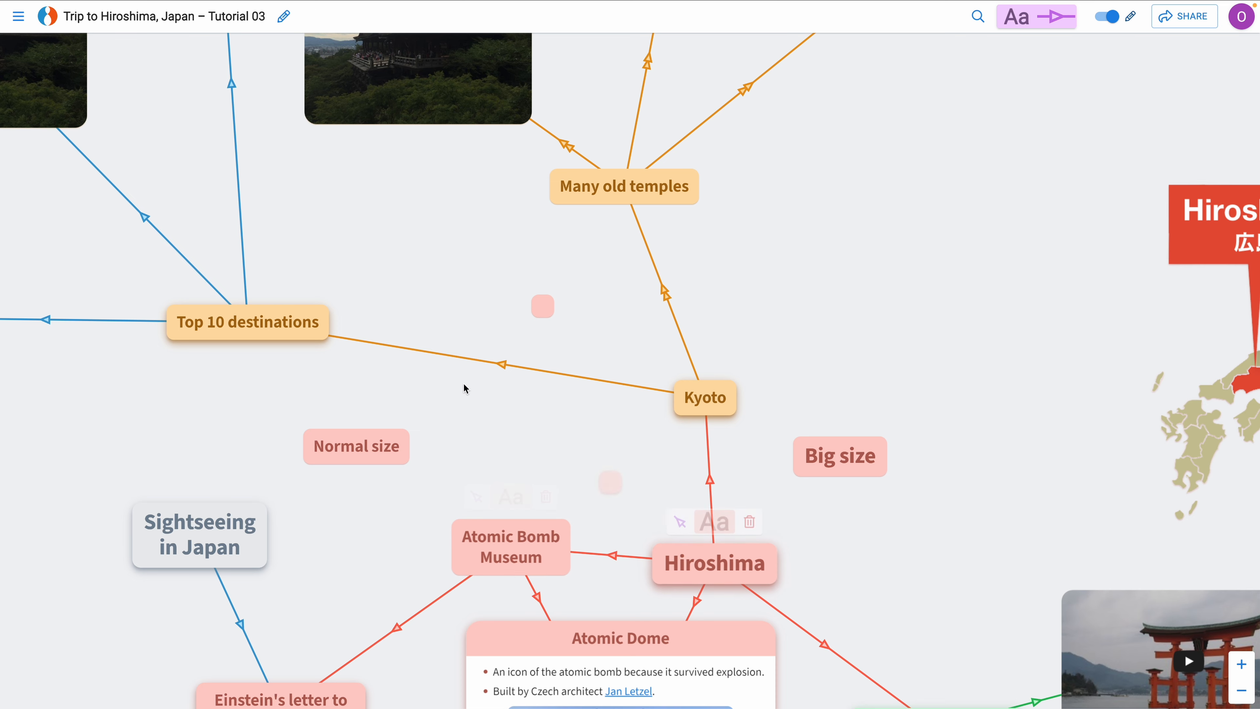
{"action": "left_click", "coordinate": [327, 325]}
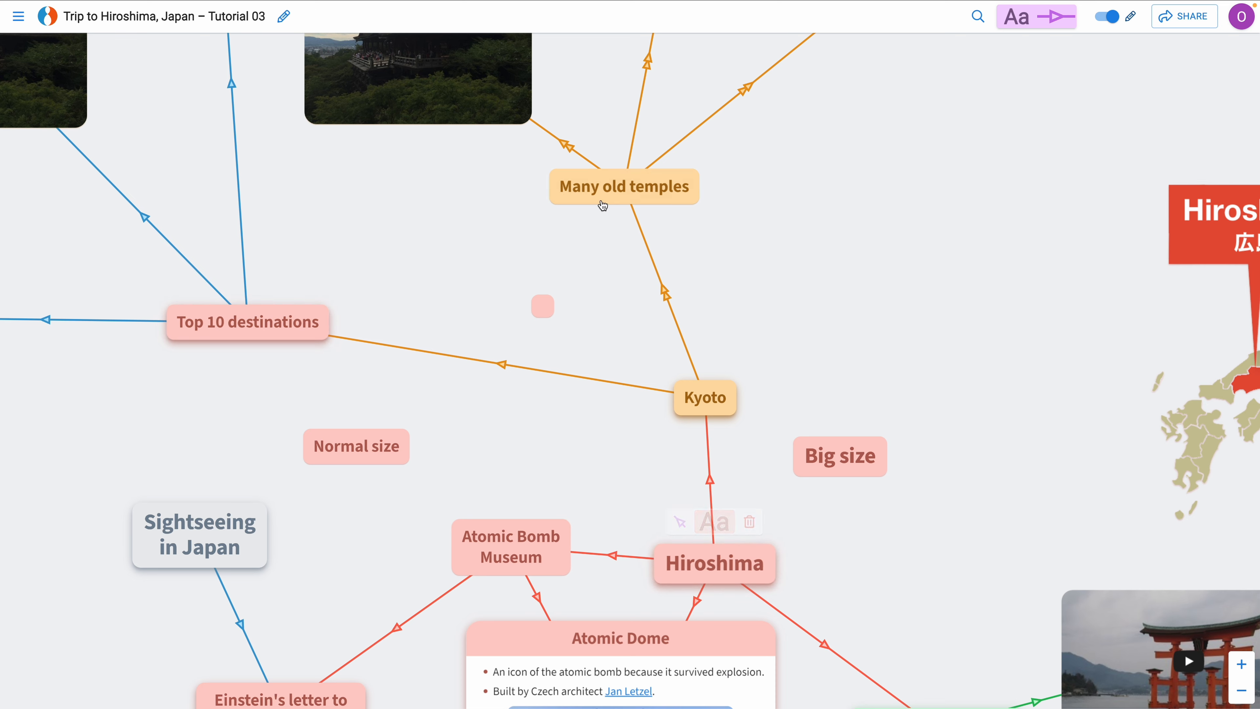
{"action": "left_click", "coordinate": [320, 322]}
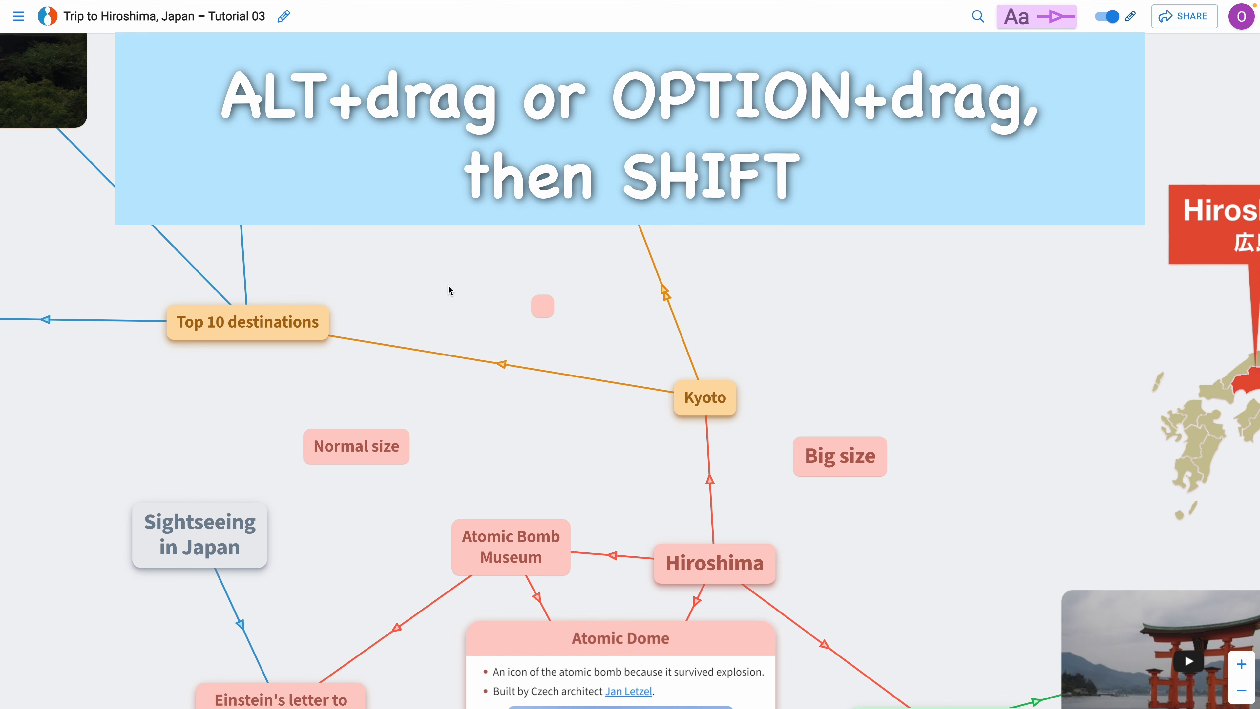
Step: Place four empty cells in the Hiroshima cell's style near Top 10 destinations, and apply that style to Many old temples and Kyoto
{"action": "mouse_move", "coordinate": [693, 567]}
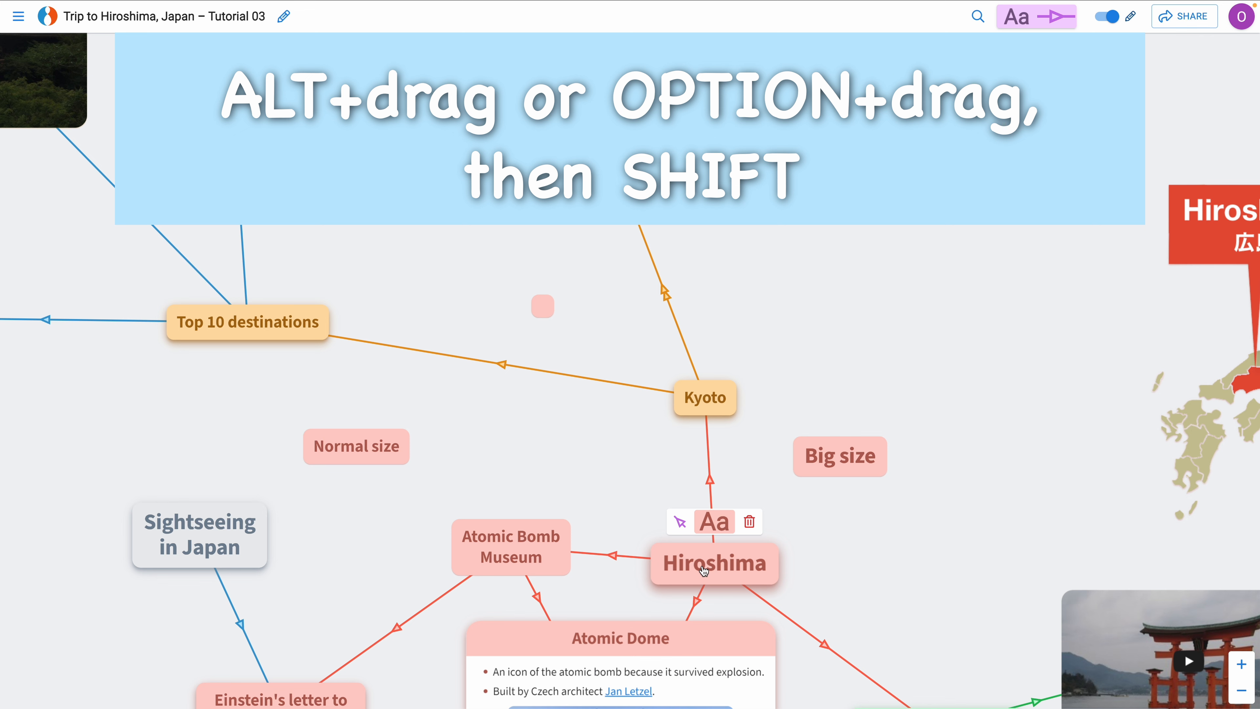
{"action": "left_click_drag", "start_coordinate": [704, 571], "coordinate": [458, 305]}
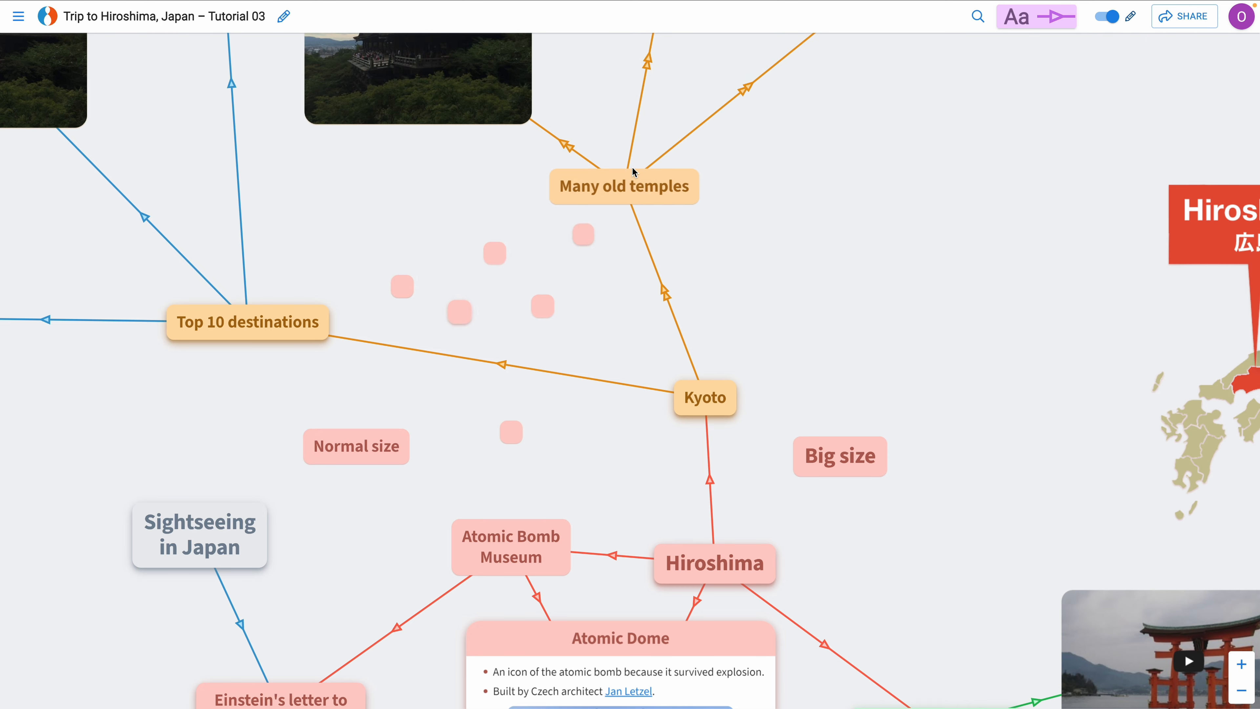
{"action": "left_click", "coordinate": [628, 176]}
{"action": "left_click", "coordinate": [705, 391]}
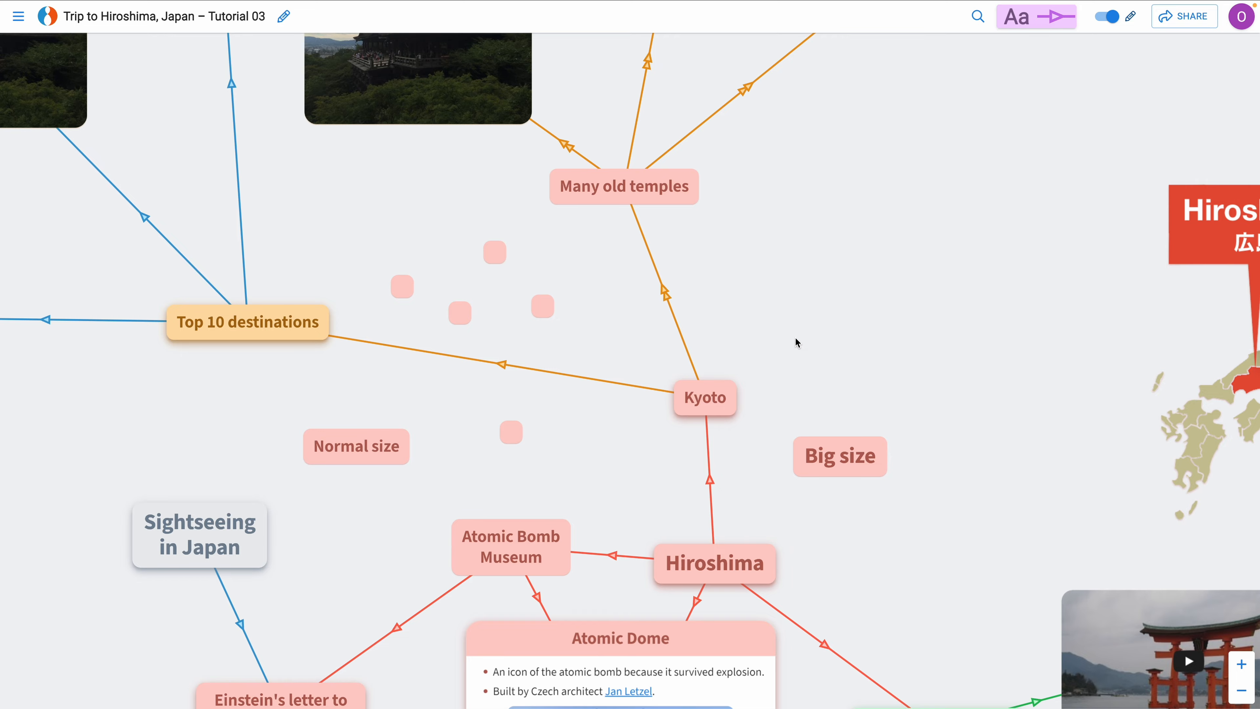
Step: Change the To-do list cell's colour to yellow
{"action": "left_click_drag", "start_coordinate": [591, 267], "coordinate": [209, 308]}
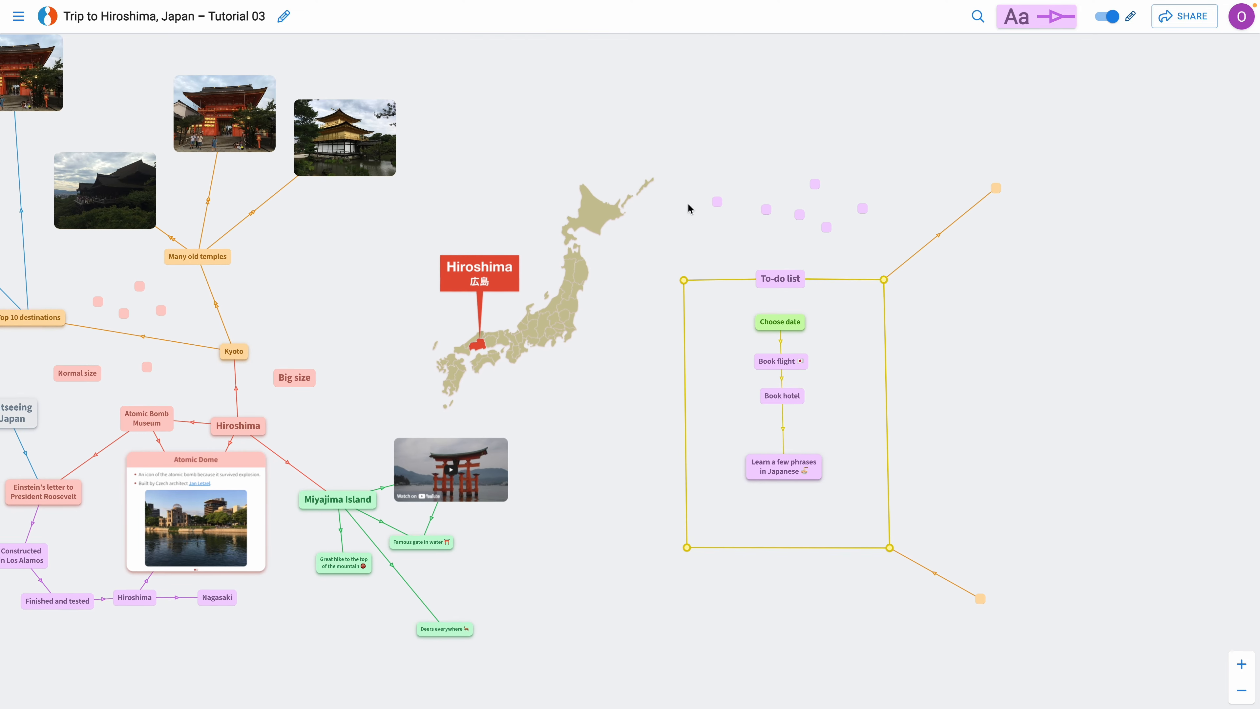
{"action": "scroll", "coordinate": [824, 263], "scroll_direction": "up", "scroll_amount": 8}
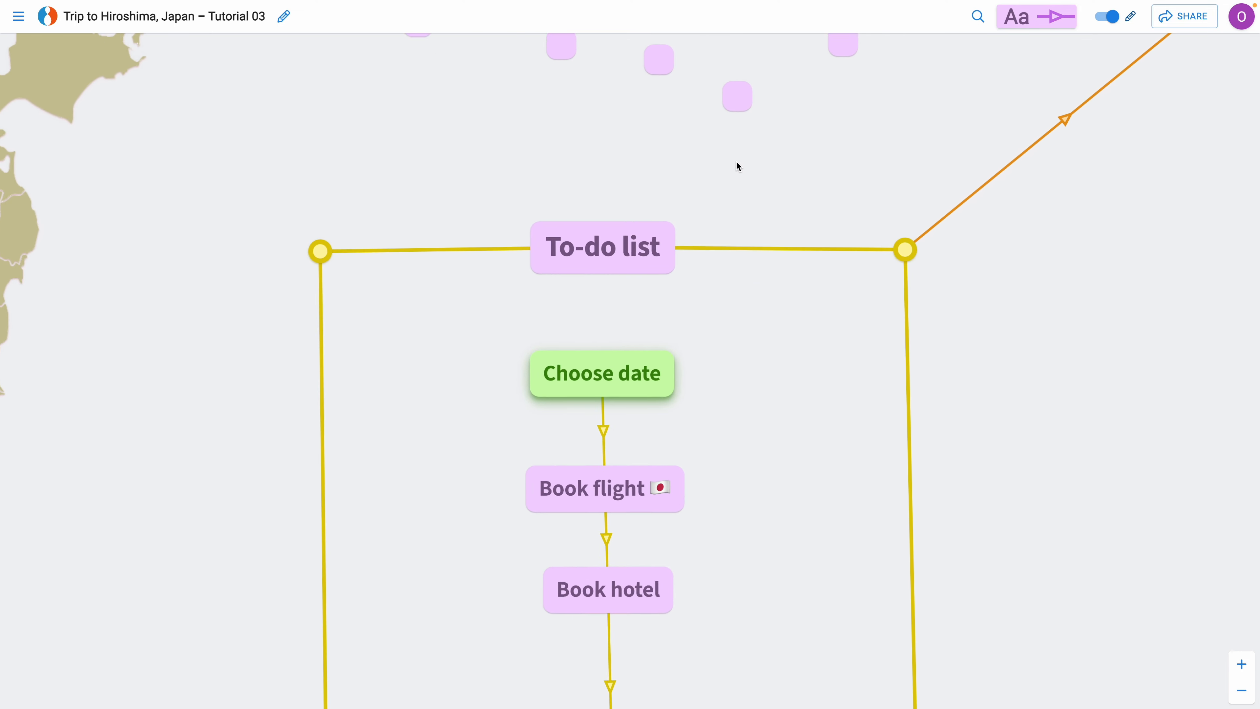
{"action": "scroll", "coordinate": [739, 166], "scroll_direction": "down", "scroll_amount": 3}
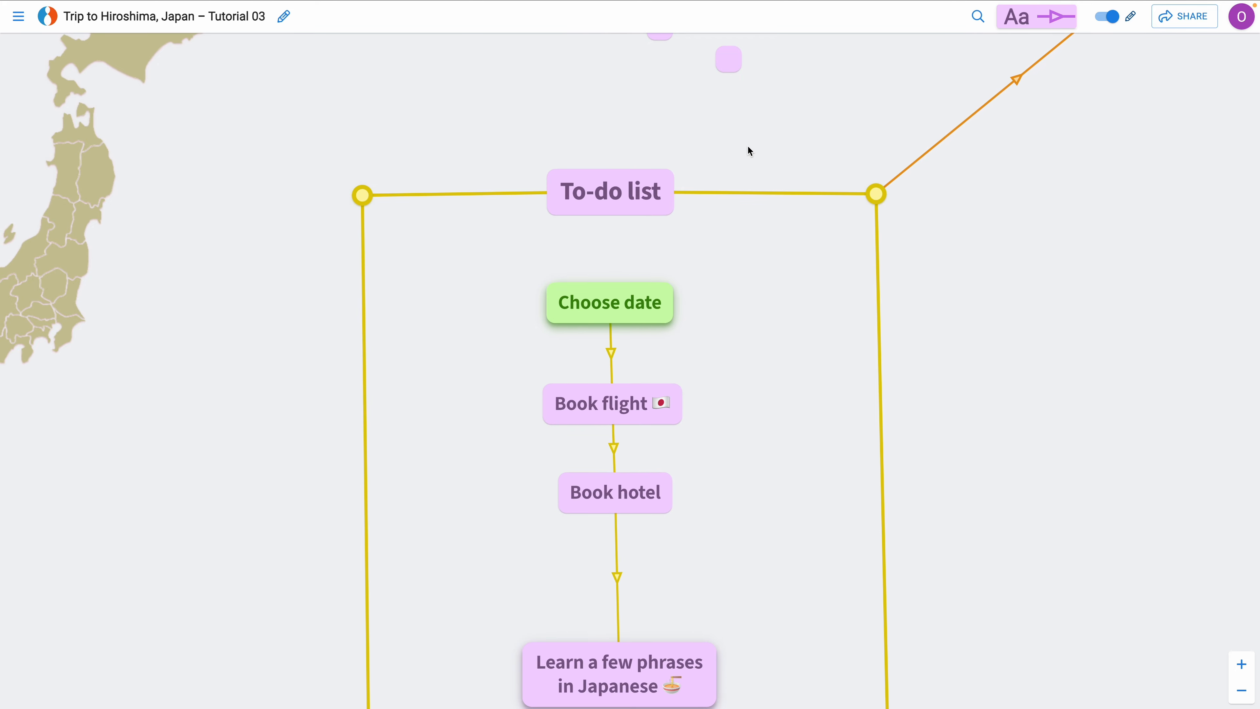
{"action": "scroll", "coordinate": [724, 132], "scroll_direction": "down", "scroll_amount": 2}
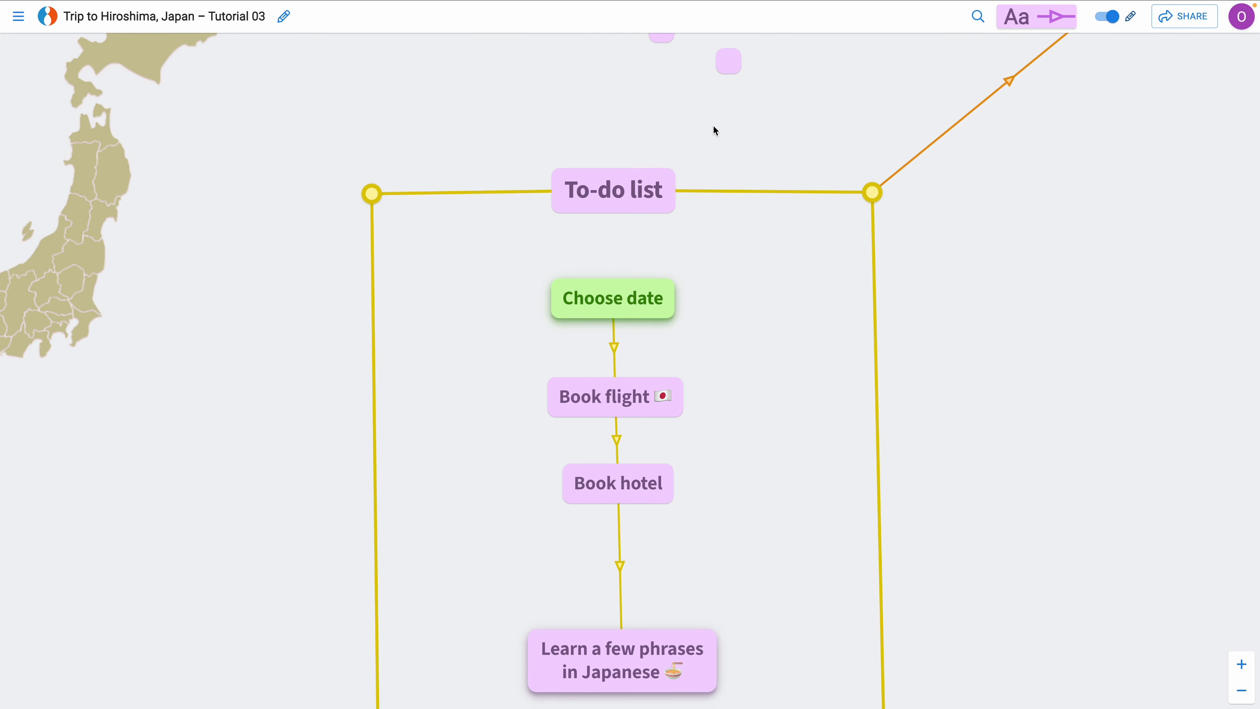
{"action": "left_click", "coordinate": [597, 206]}
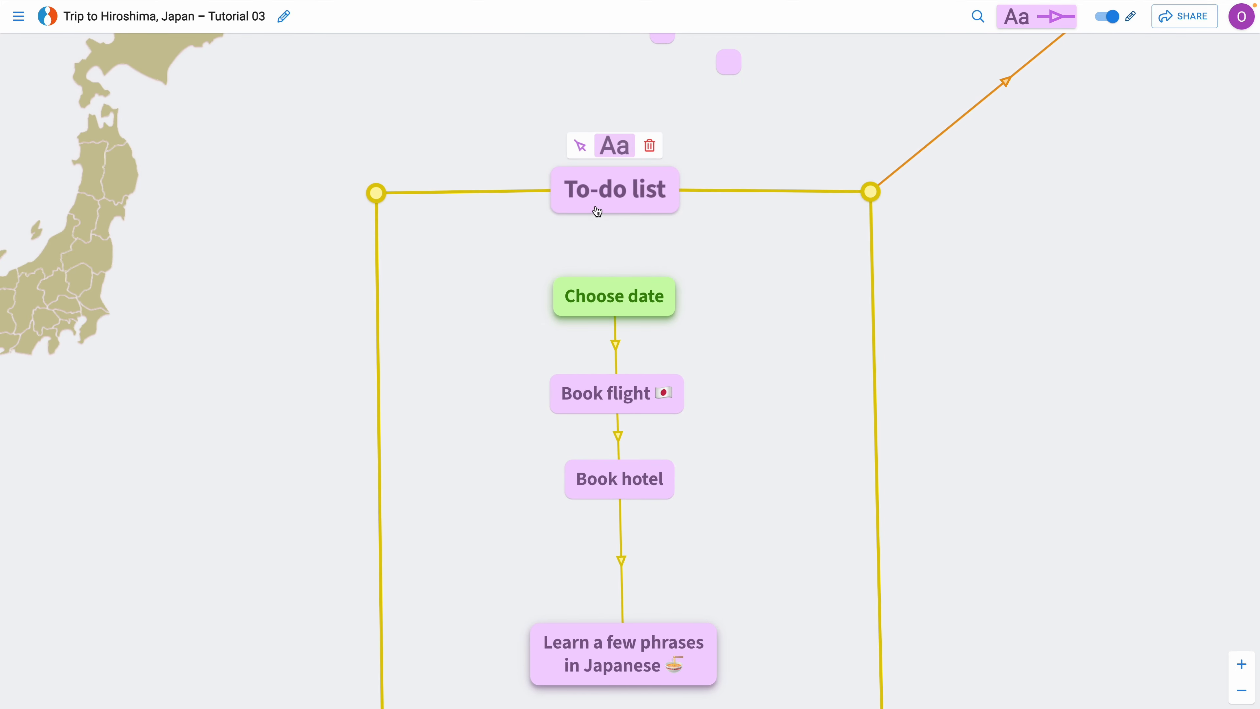
{"action": "left_click", "coordinate": [610, 155]}
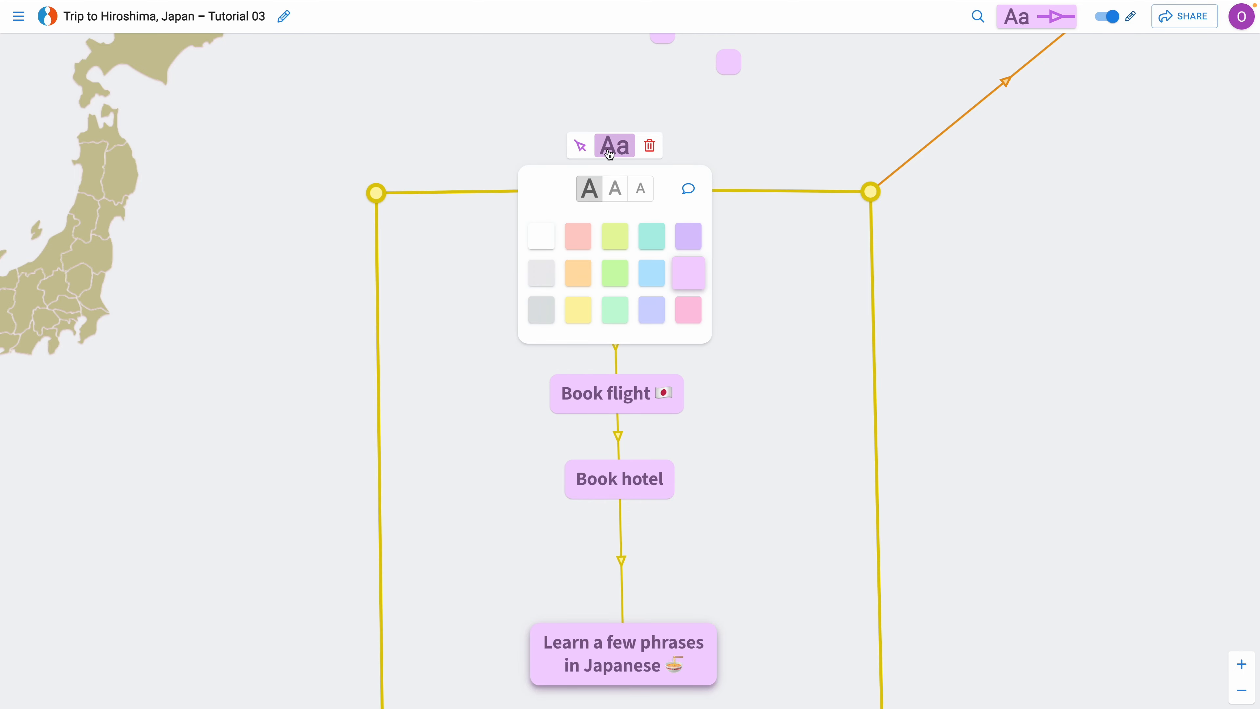
{"action": "left_click", "coordinate": [580, 310]}
{"action": "left_click", "coordinate": [520, 101]}
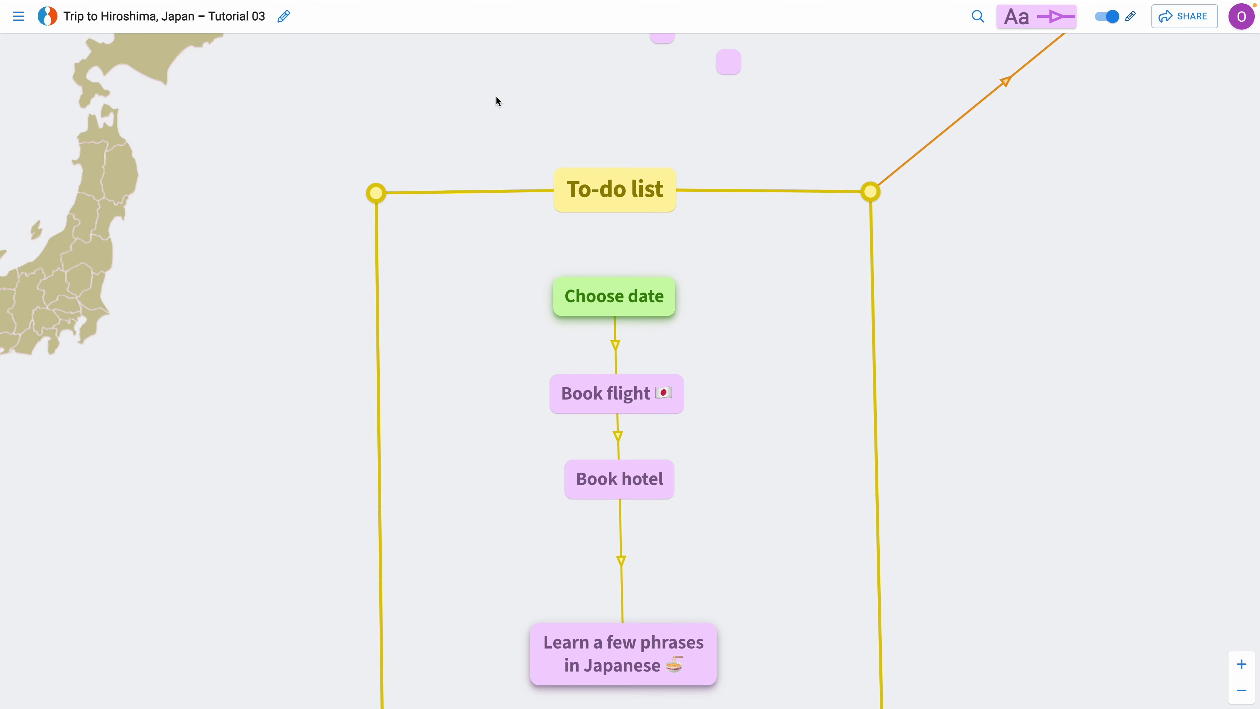
{"action": "left_click_drag", "start_coordinate": [484, 378], "coordinate": [728, 700]}
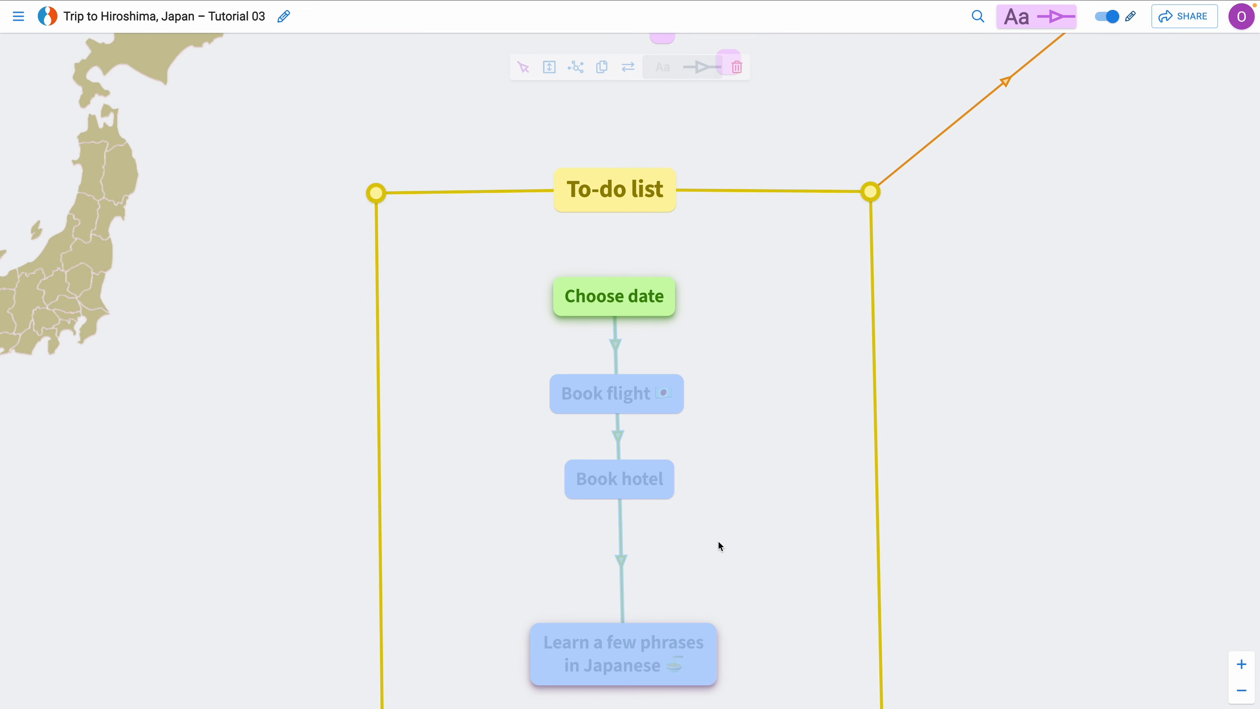
{"action": "left_click", "coordinate": [694, 75]}
{"action": "left_click", "coordinate": [569, 96]}
{"action": "left_click", "coordinate": [504, 124]}
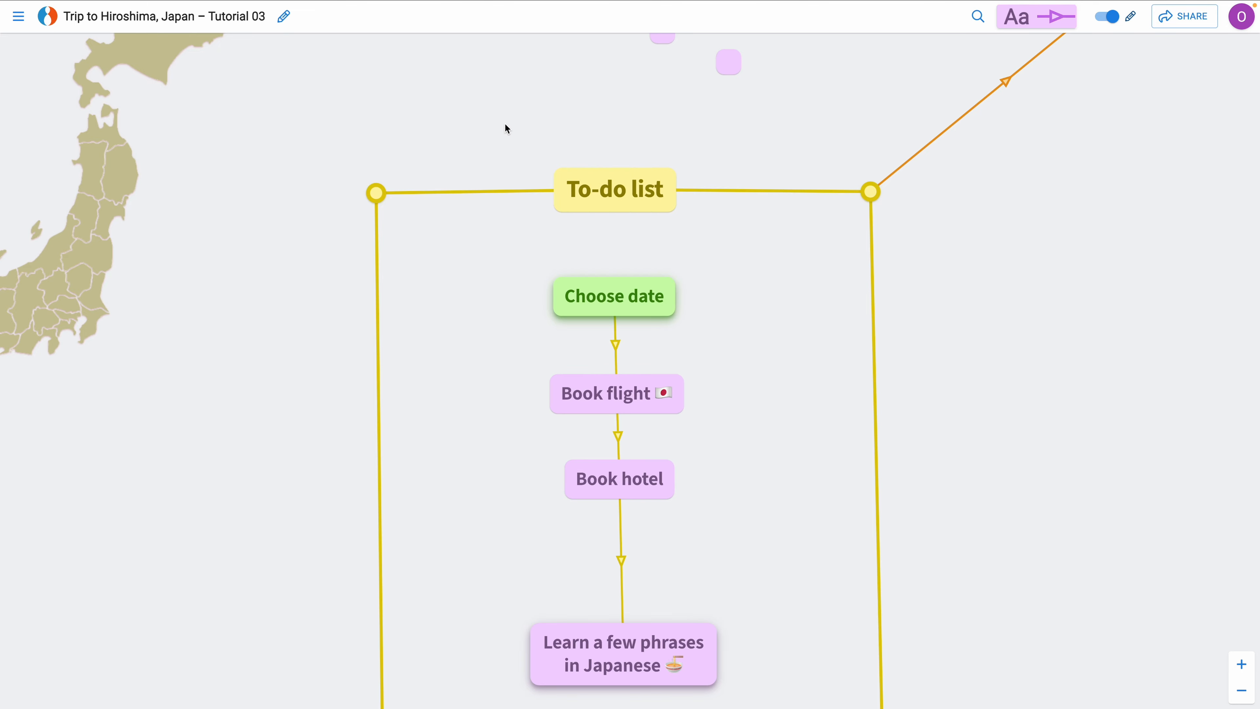
Step: Copy the To-do list cell's yellow style to the default style for new cells and links
{"action": "left_click", "coordinate": [595, 197]}
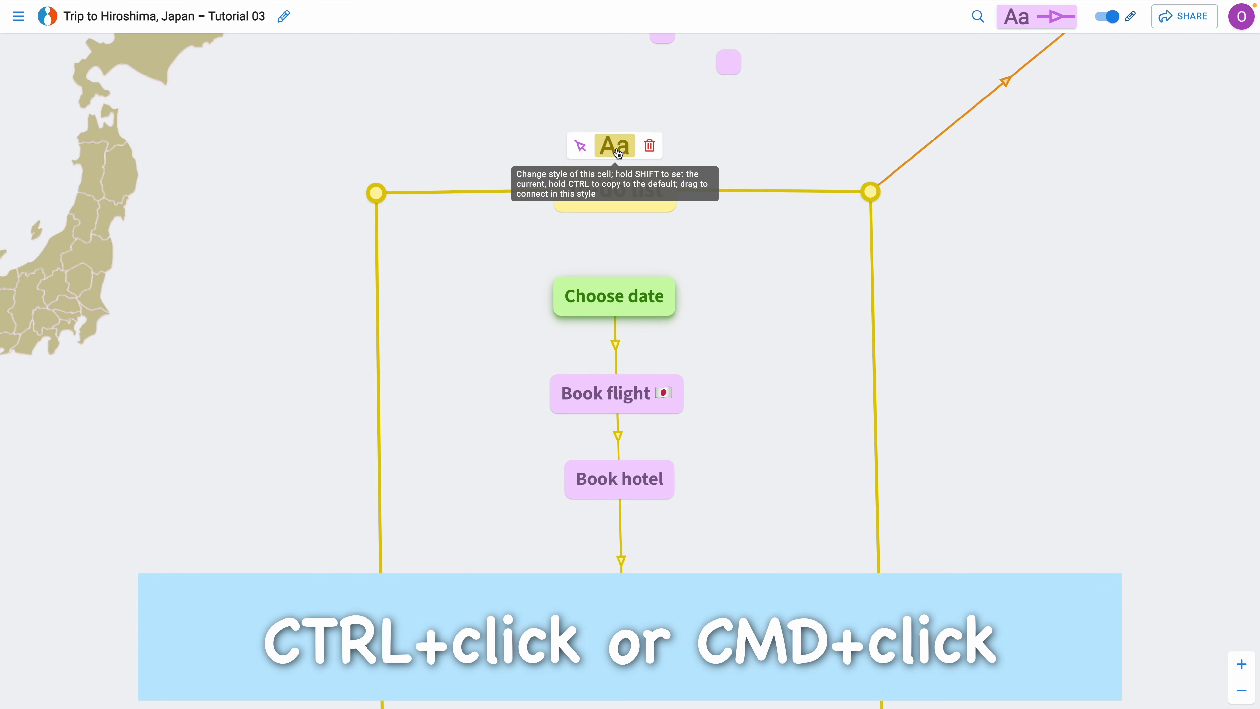
{"action": "left_click", "coordinate": [618, 154], "text": "ctrl"}
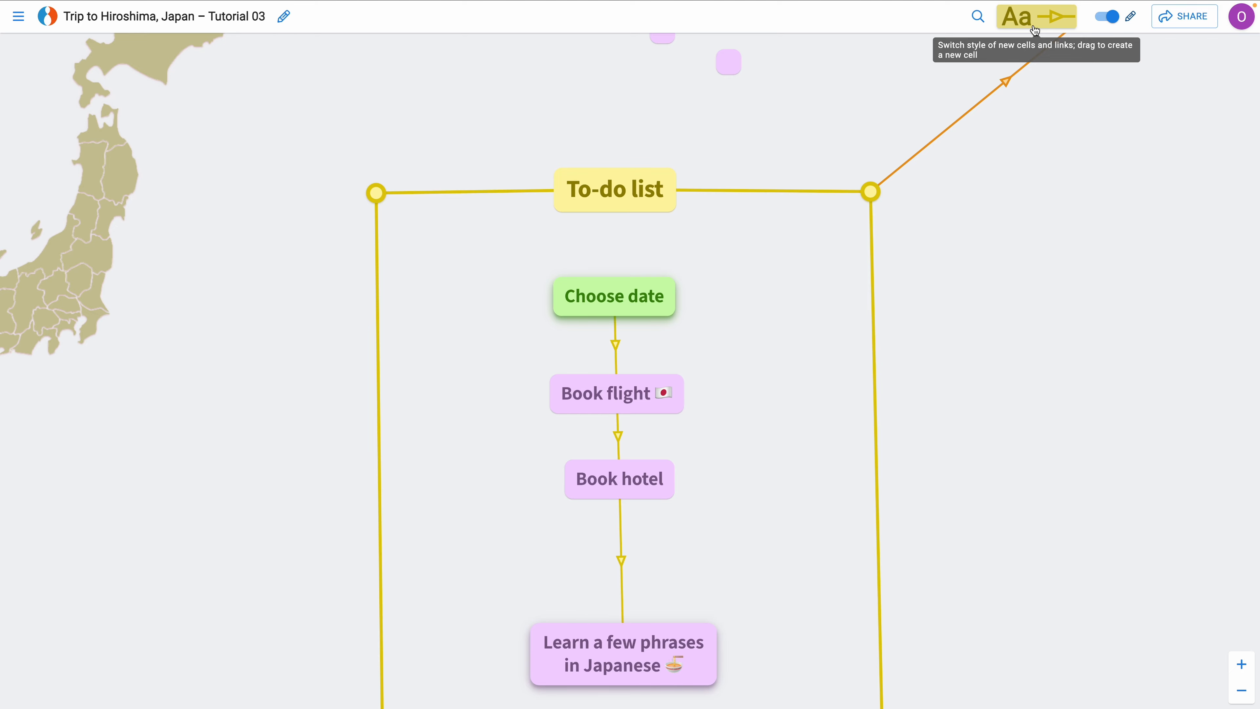
Step: Apply the default yellow style for new cells to the Book flight cell
{"action": "mouse_move", "coordinate": [663, 396]}
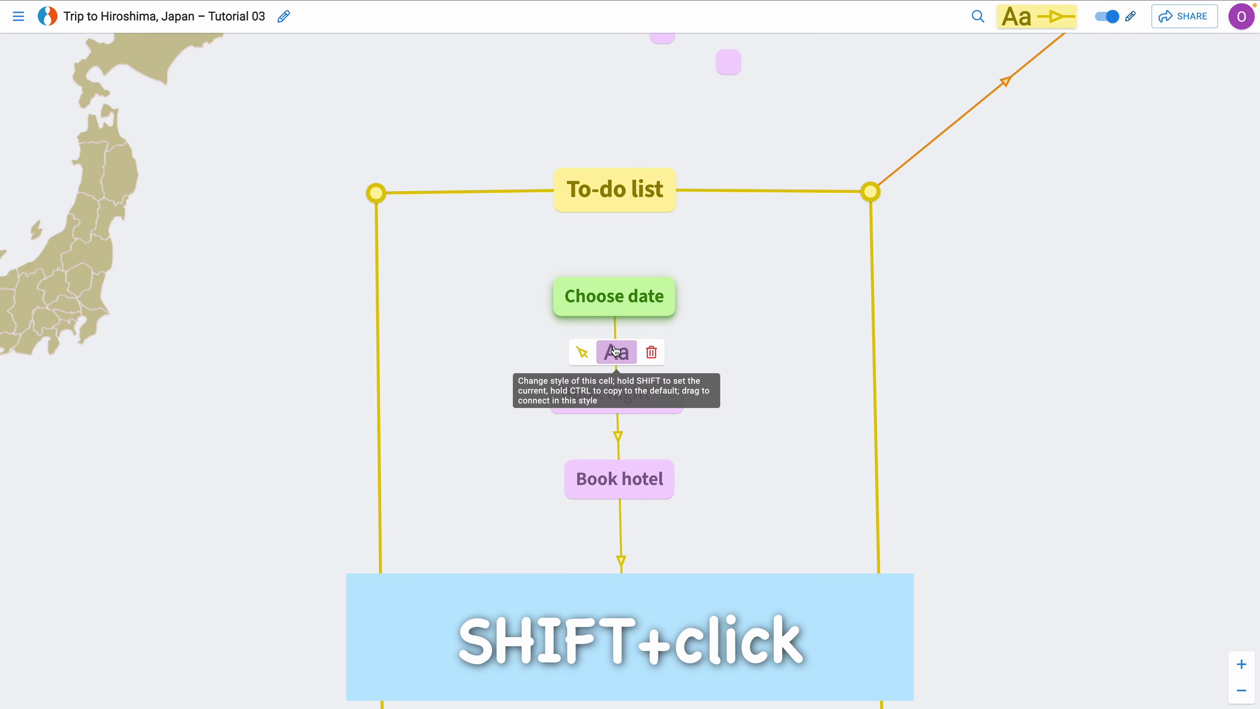
{"action": "left_click", "coordinate": [618, 356], "text": "shift"}
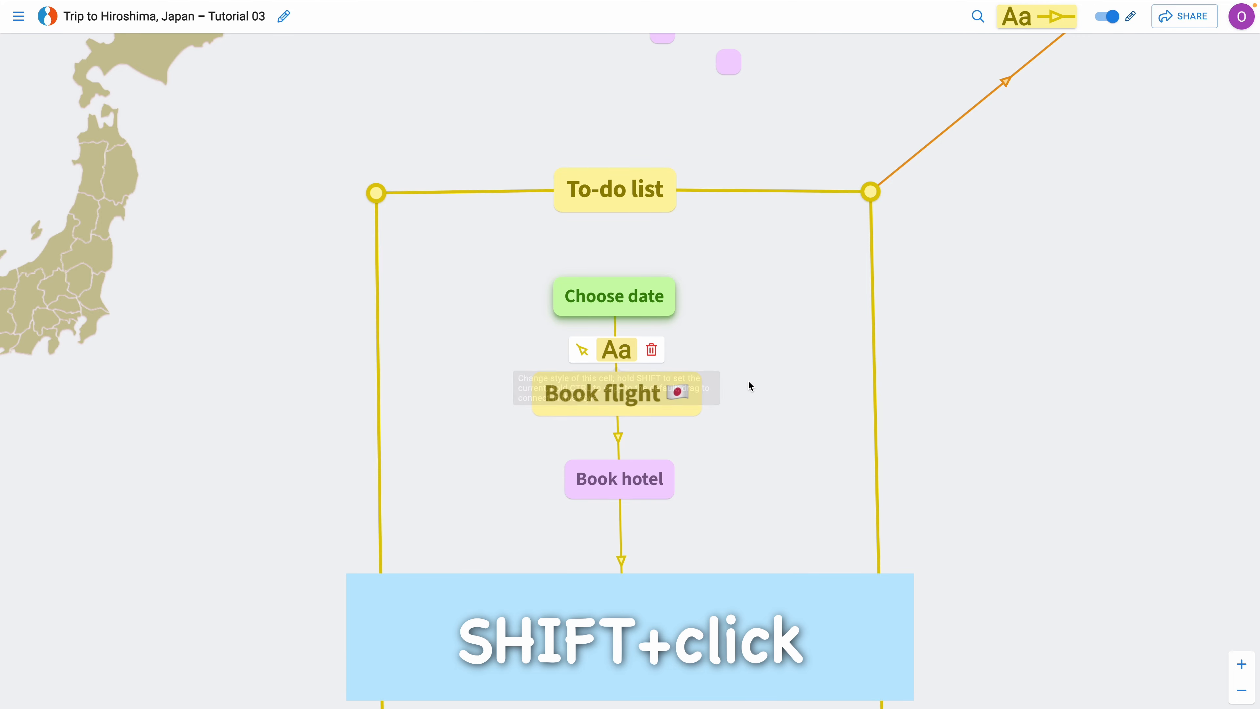
{"action": "mouse_move", "coordinate": [647, 480]}
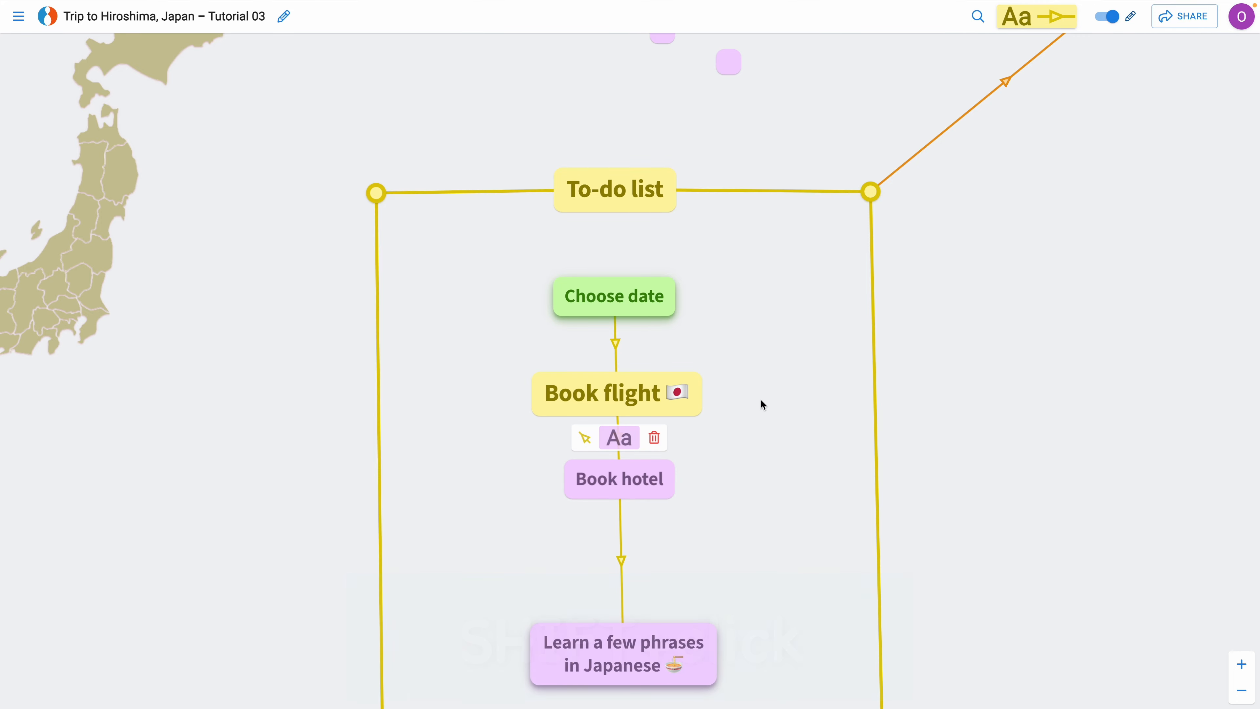
Step: Set the default text size to the middle size and apply the default yellow style to Book flight, Book hotel and Learn a few phrases in Japanese
{"action": "left_click", "coordinate": [1025, 11]}
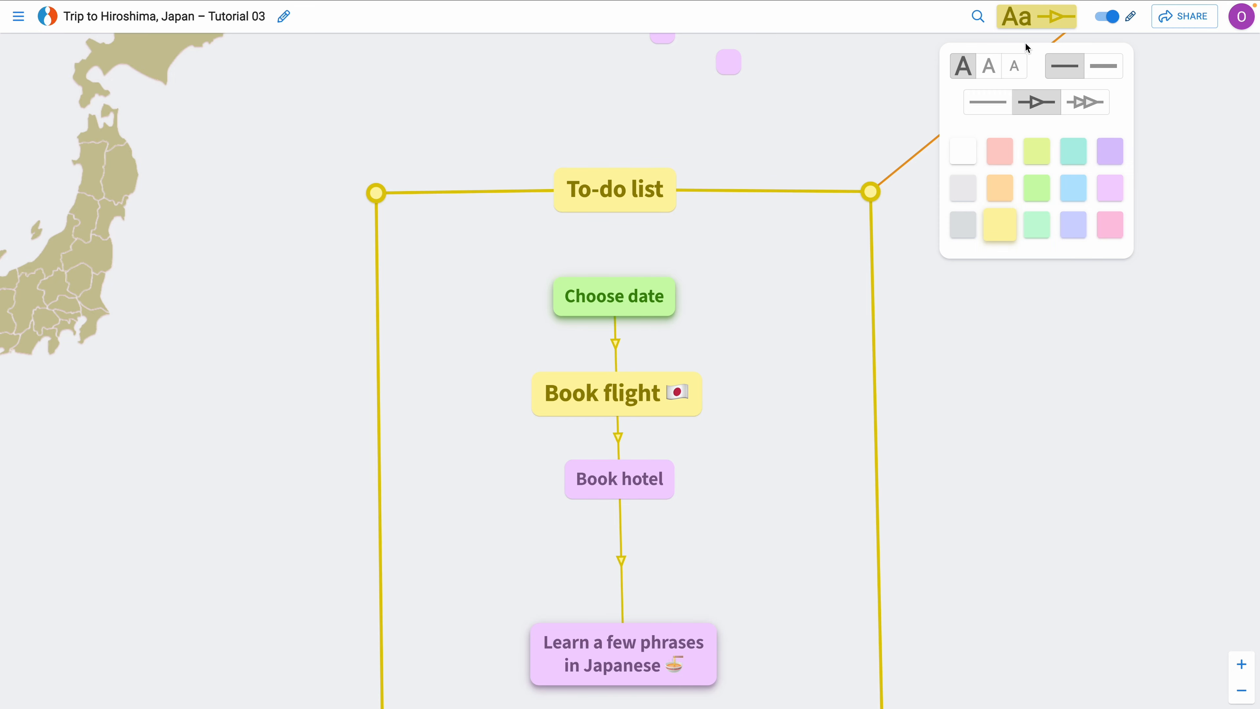
{"action": "left_click", "coordinate": [816, 290]}
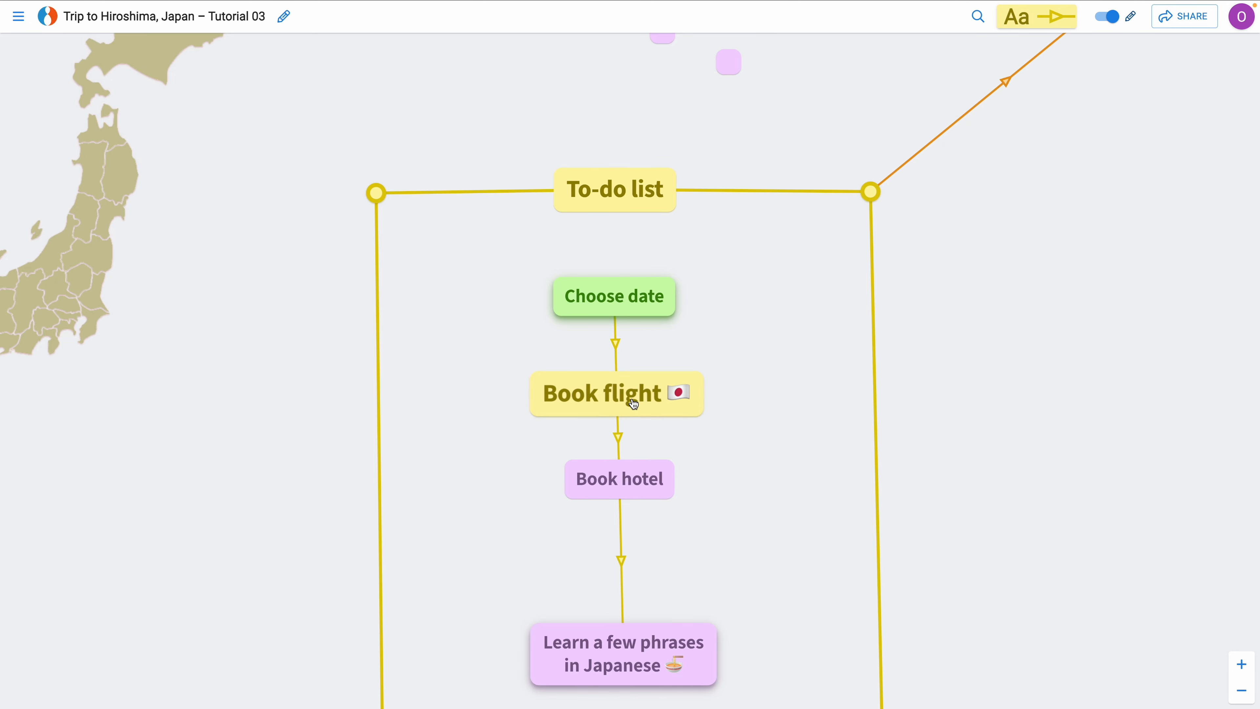
{"action": "mouse_move", "coordinate": [623, 385]}
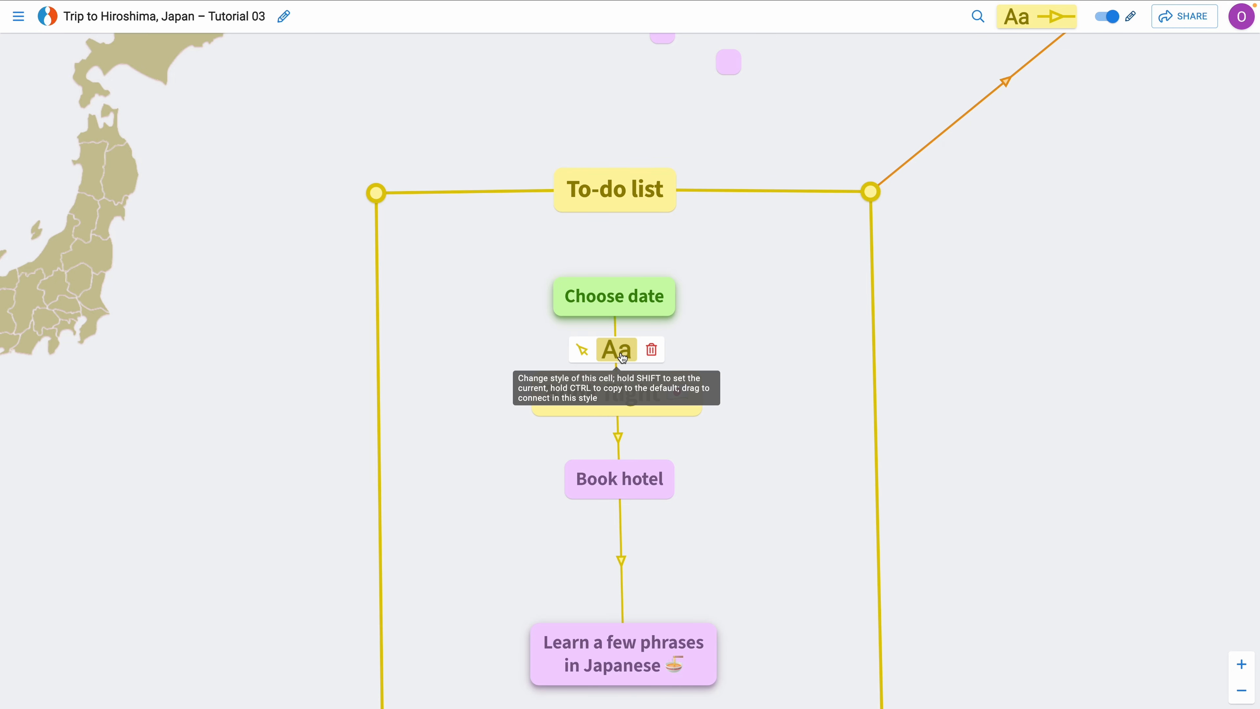
{"action": "mouse_move", "coordinate": [590, 478]}
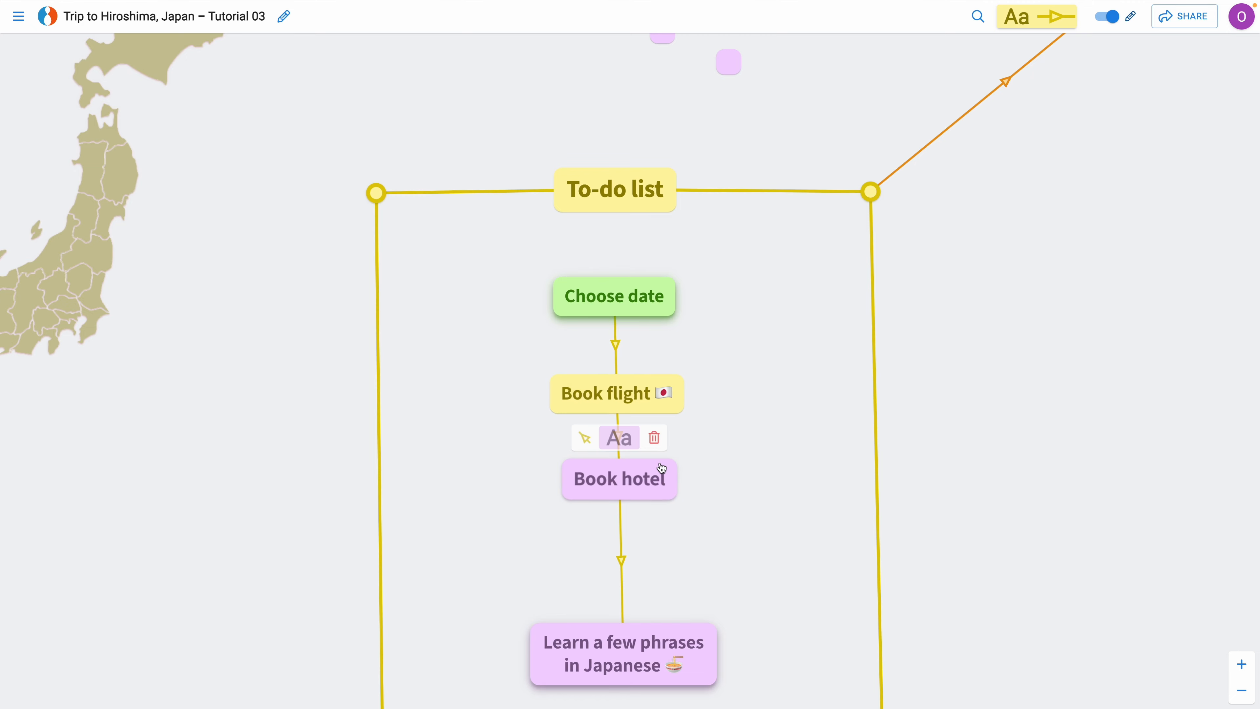
{"action": "left_click", "coordinate": [630, 442]}
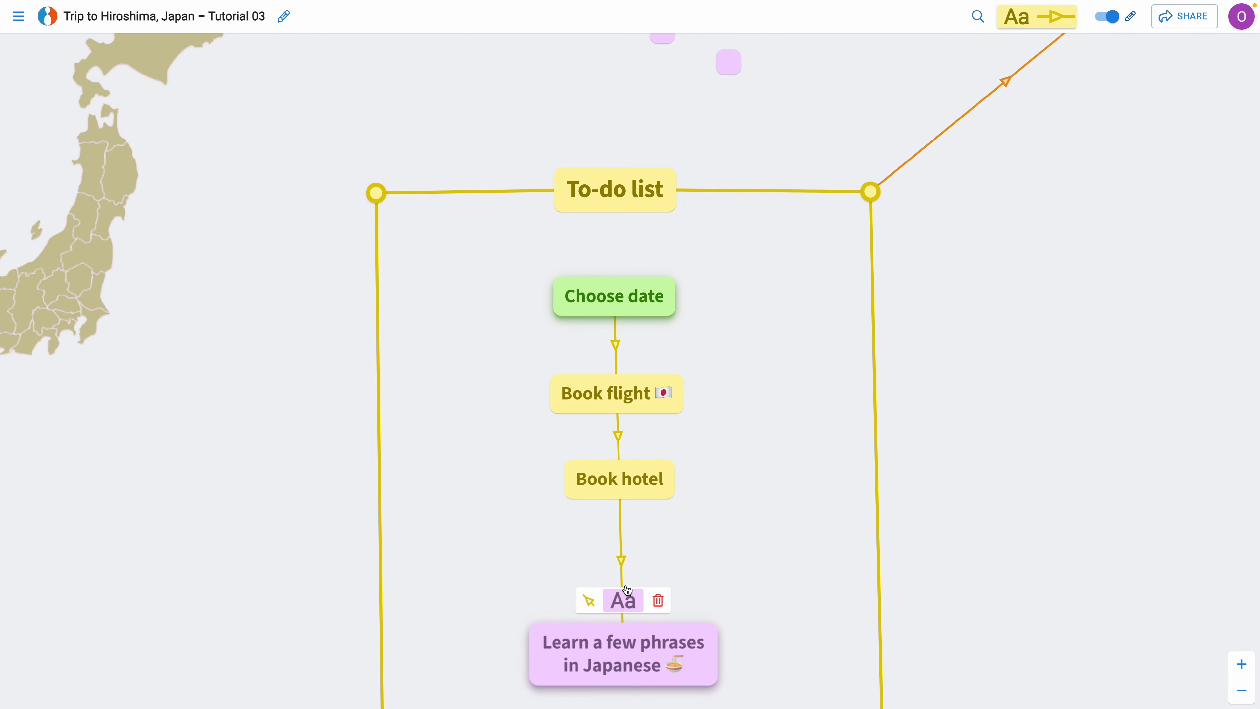
{"action": "left_click", "coordinate": [630, 604]}
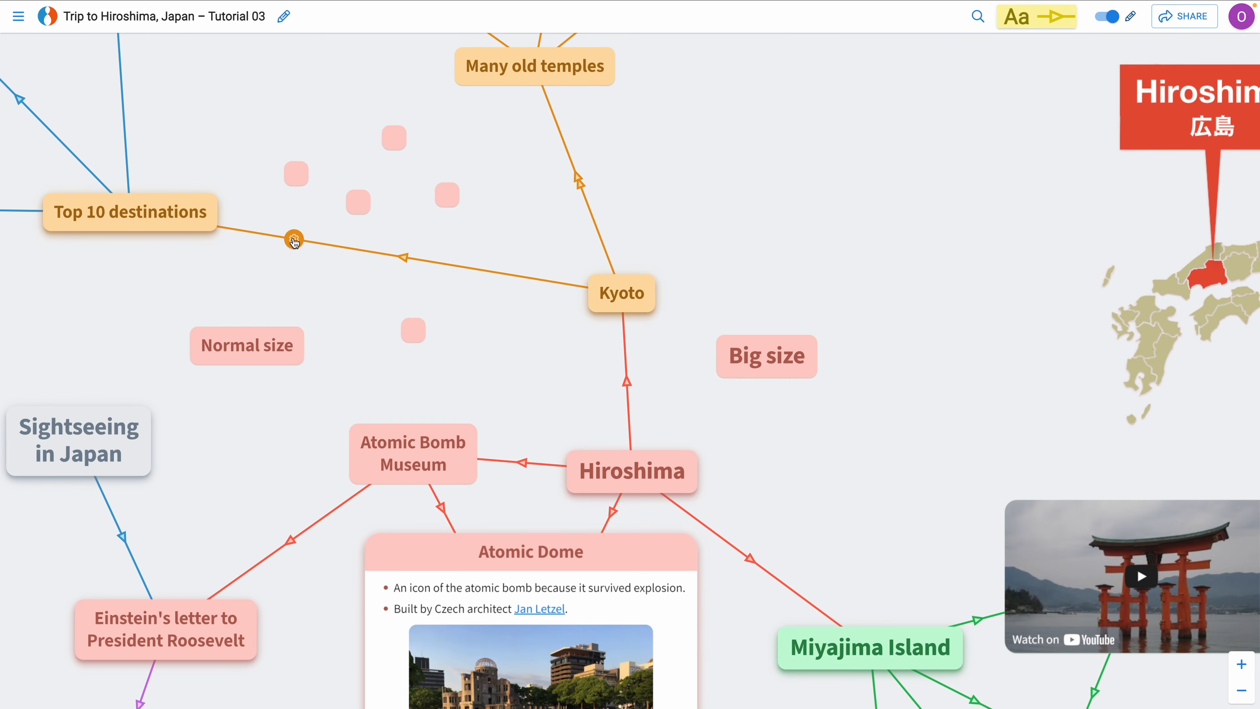
Step: Open the editing options of the link between Kyoto and Top 10 destinations
{"action": "mouse_move", "coordinate": [294, 241]}
{"action": "left_click", "coordinate": [298, 241]}
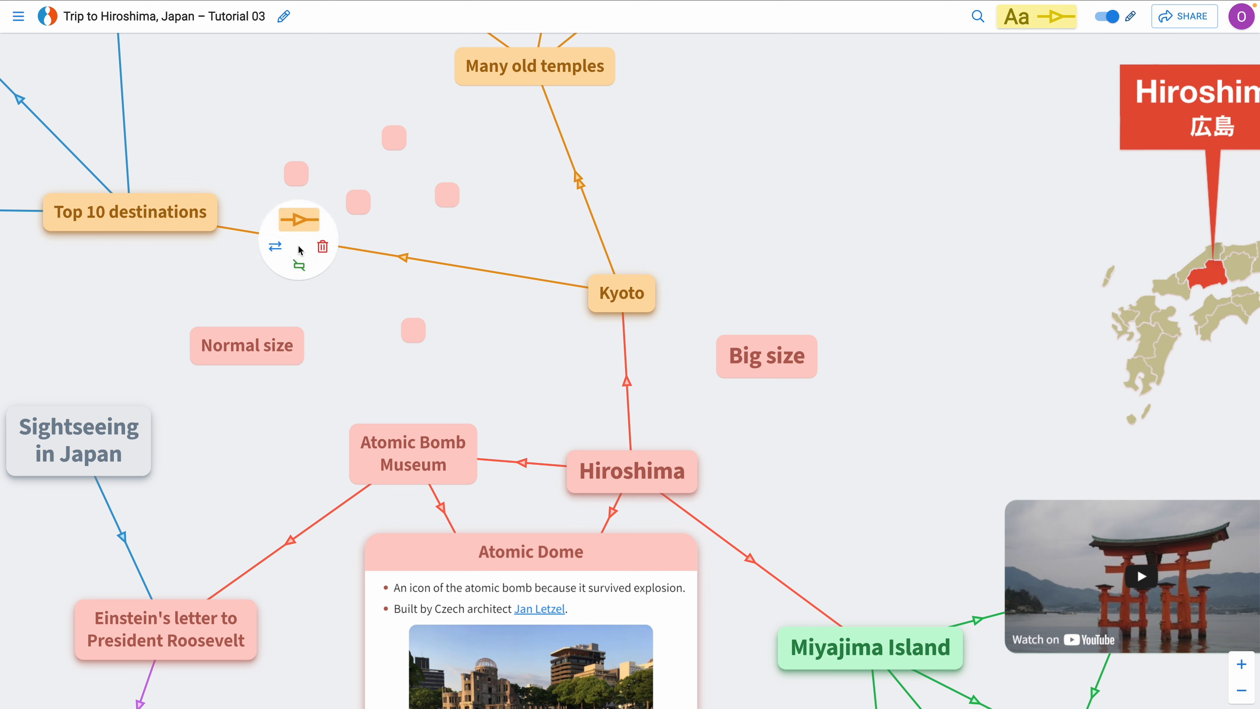